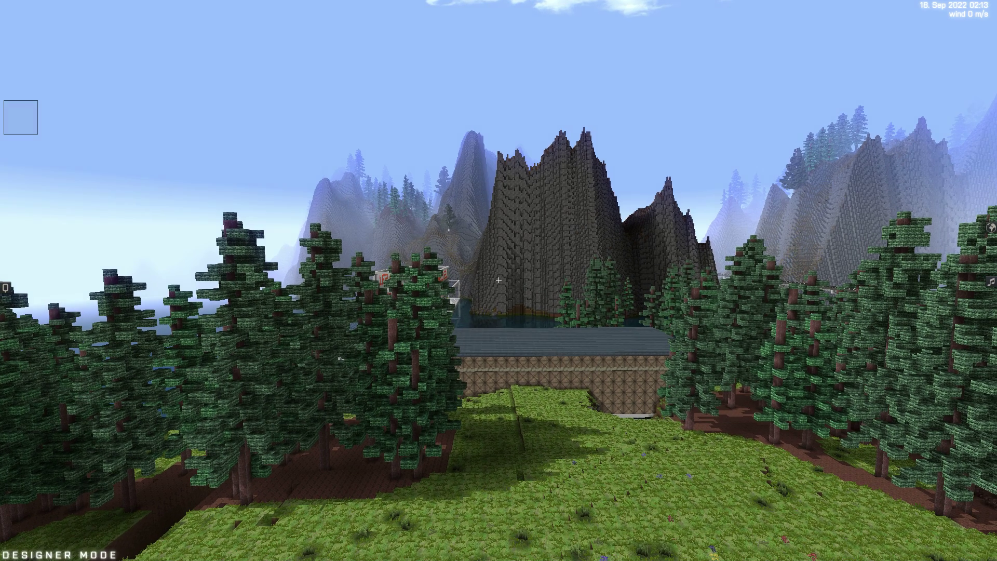
# - Use the Mark function to mark a cubic area about 51 × 15 × 52 blocks over the grassy hill beside the long roofed building
pyautogui.press('m')
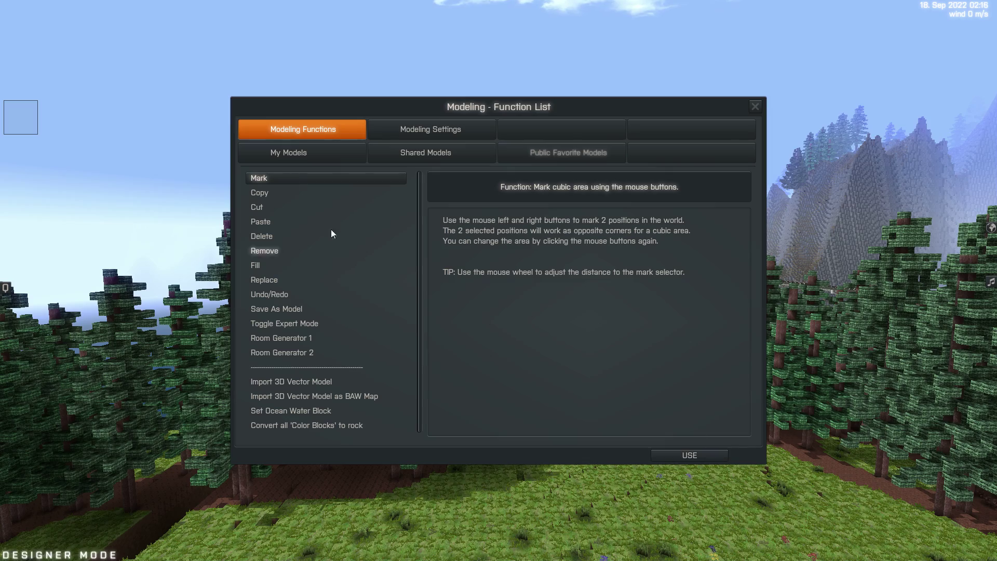
pyautogui.click(687, 457)
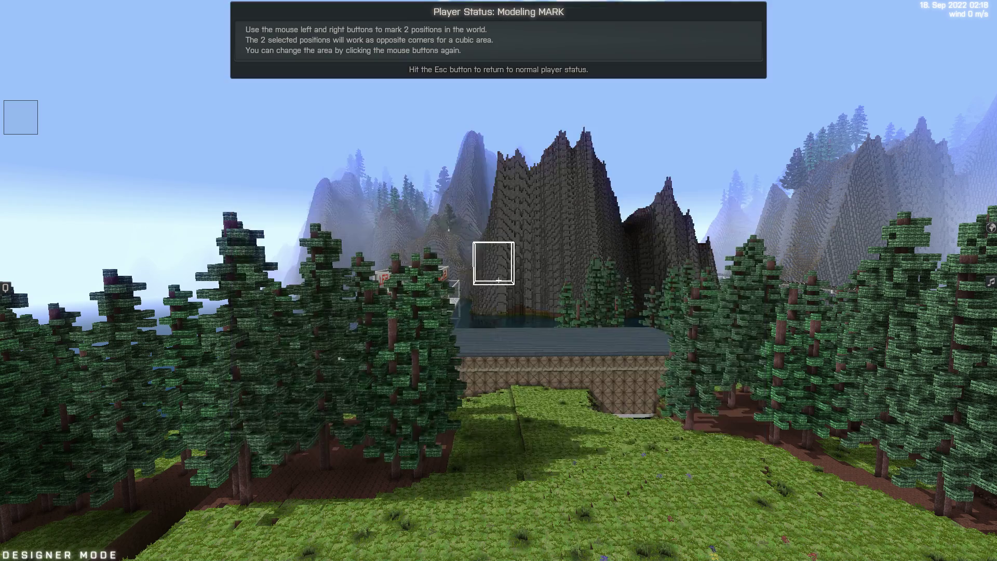
pyautogui.press('a')
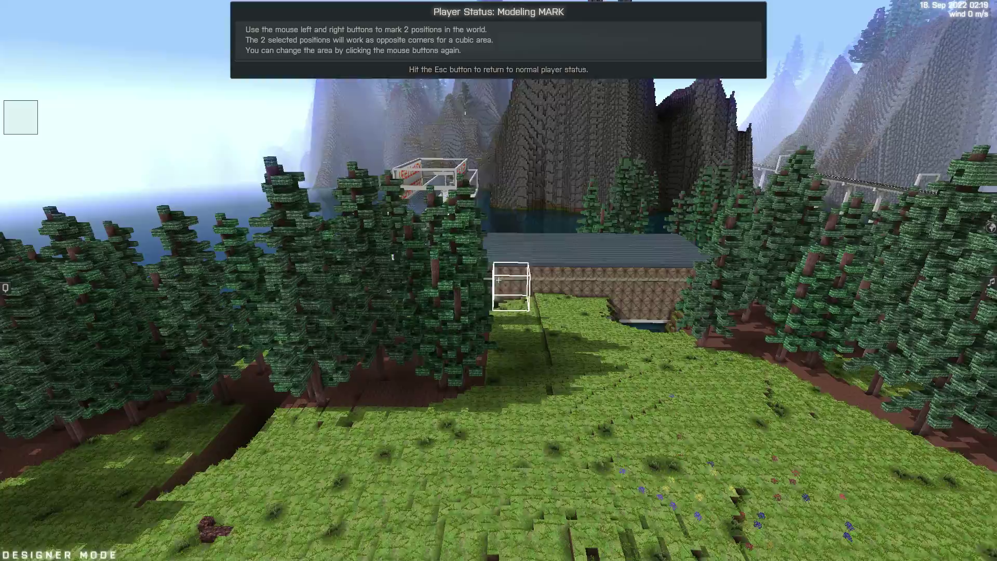
pyautogui.press('space')
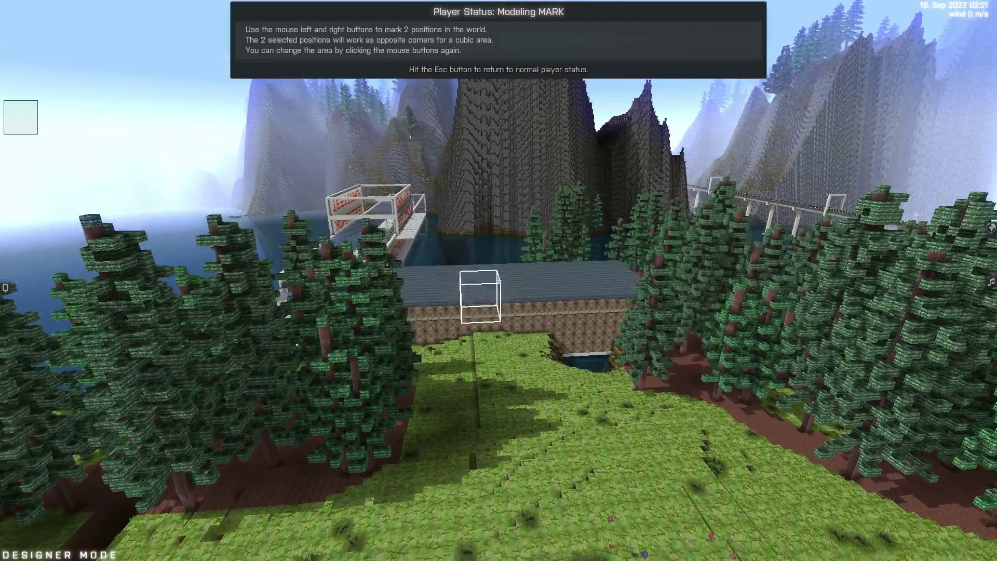
pyautogui.press('w')
pyautogui.press('space')
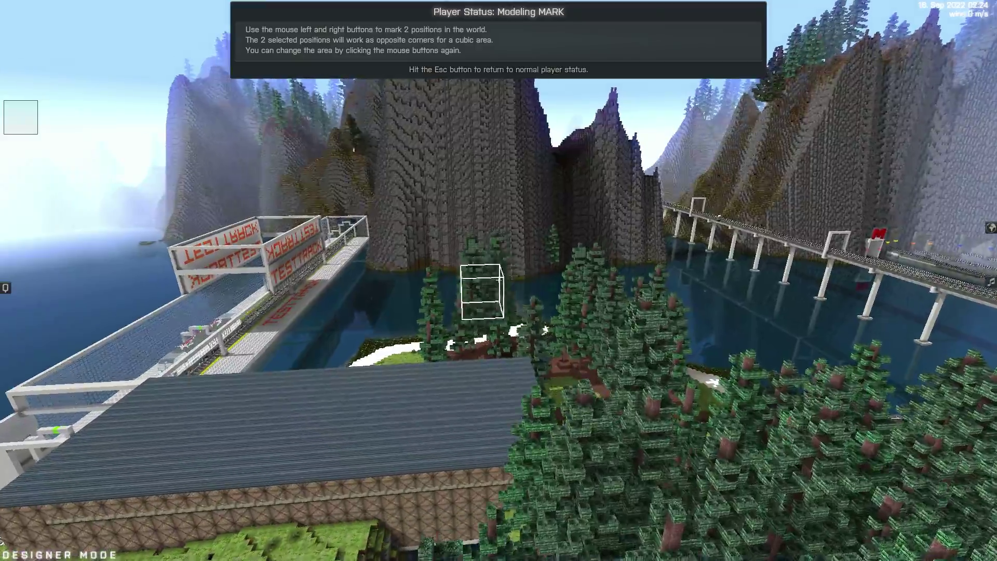
pyautogui.click(499, 281)
pyautogui.rightClick(499, 280)
# - Reposition the second corner of the marked area so it measures 47 × 8 × 53 blocks over the hill
pyautogui.press('s')
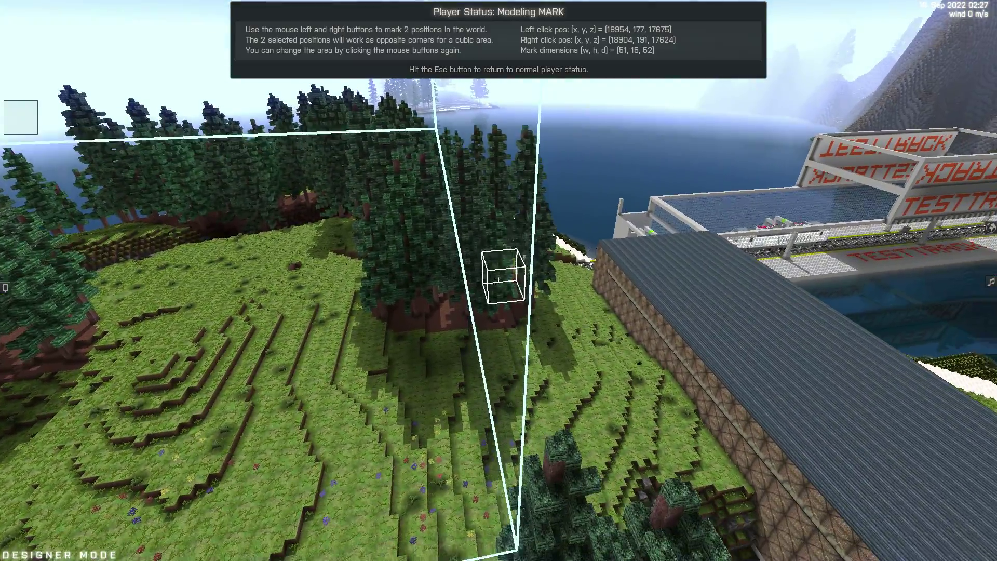
pyautogui.press('s')
pyautogui.press('d')
pyautogui.press('d')
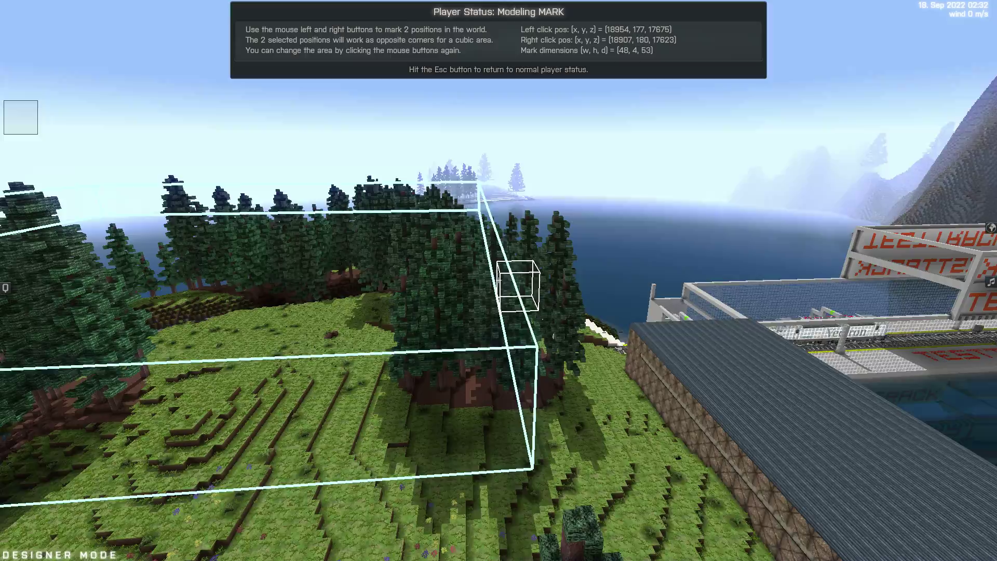
pyautogui.rightClick(498, 280)
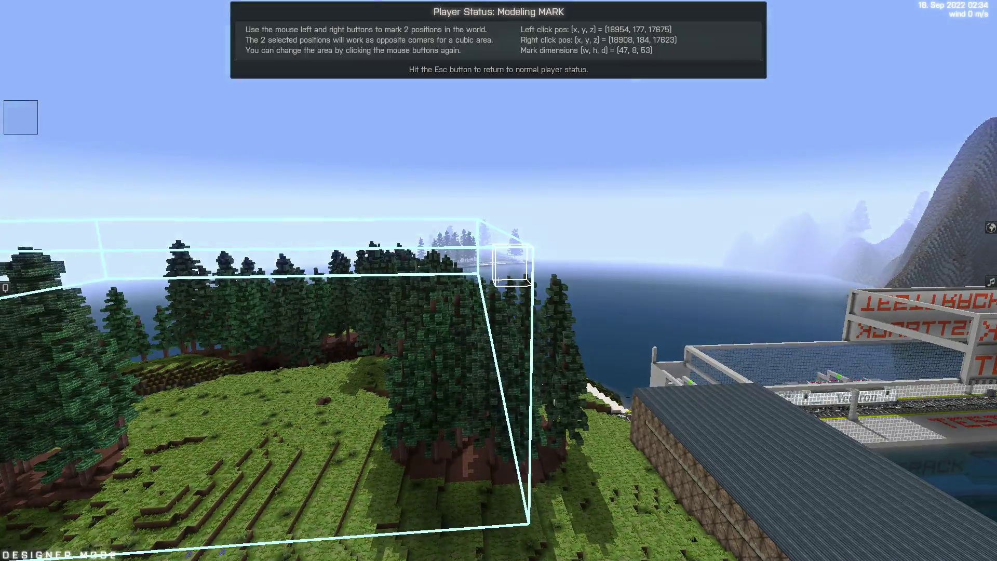
pyautogui.press('space')
pyautogui.press('a')
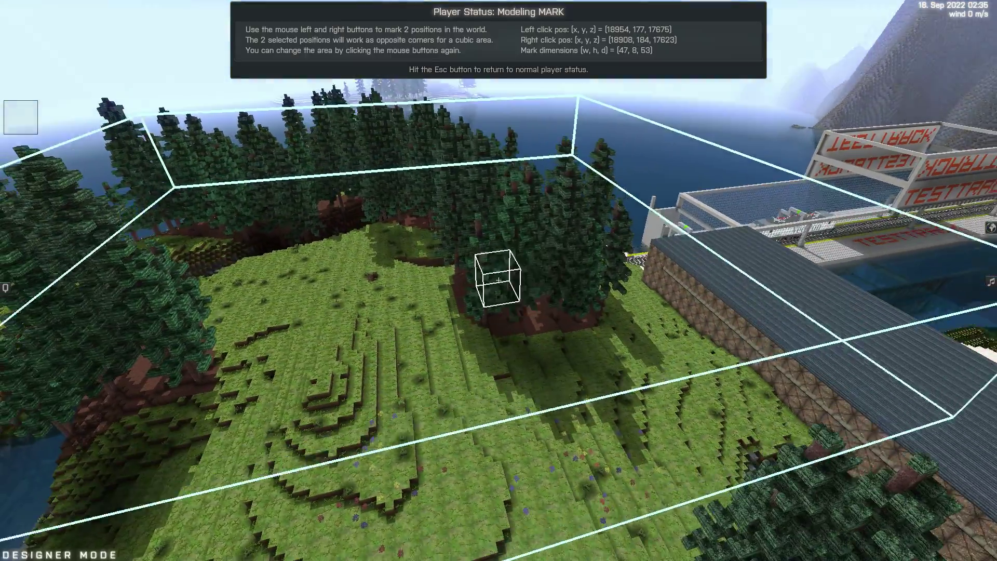
pyautogui.press('a')
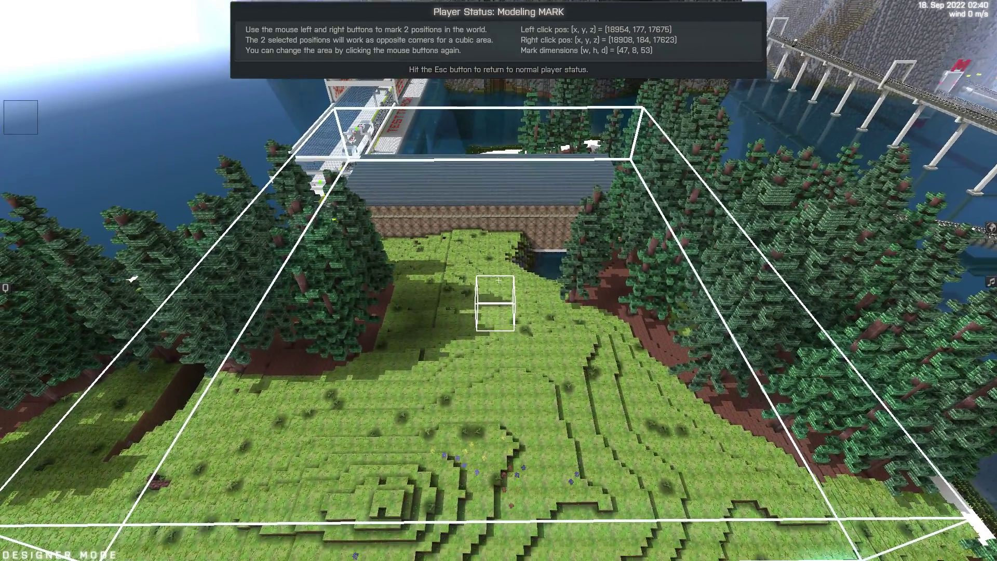
# - Run Room Generator 1 on the marked area with the rough grey stone block to preview random rooms
pyautogui.press('m')
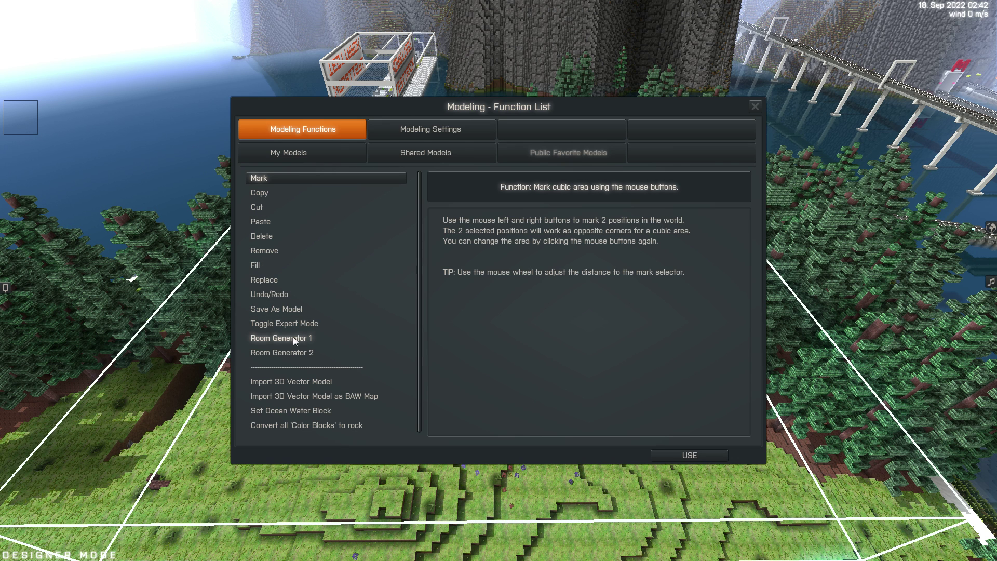
pyautogui.click(702, 457)
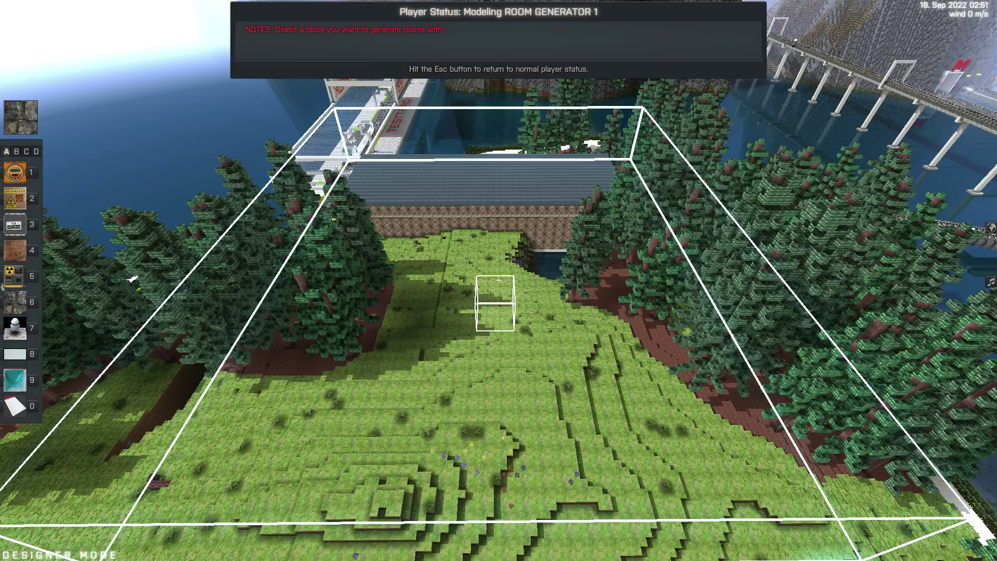
pyautogui.click(498, 280)
pyautogui.press('d')
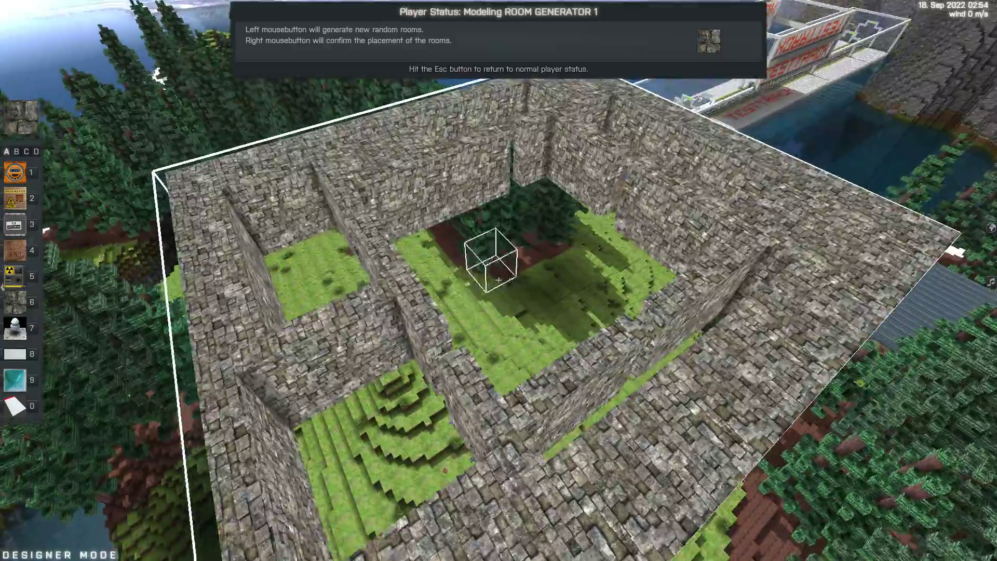
# - Generate several new random room layouts within the 47 × 8 × 53 marked area
pyautogui.click(499, 281)
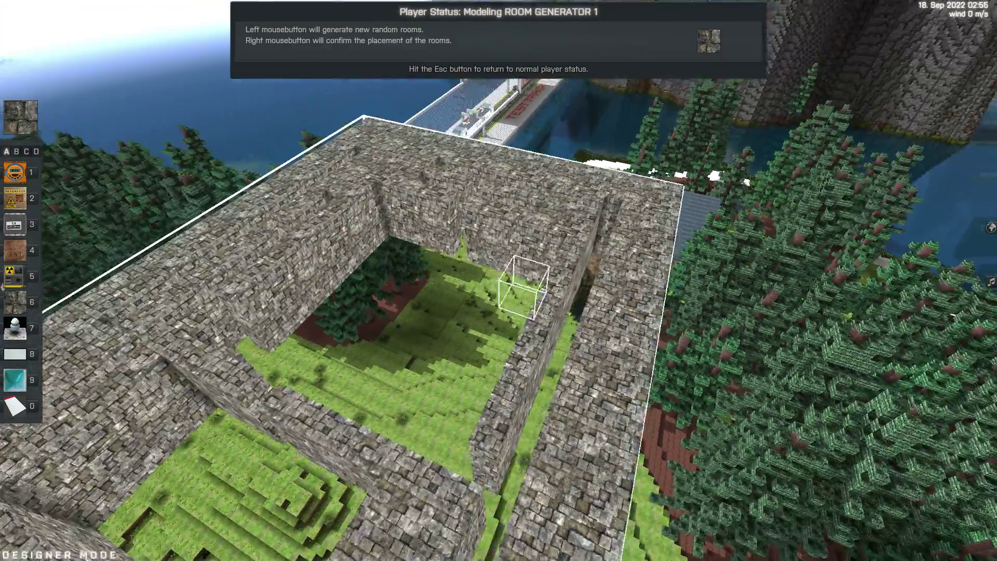
pyautogui.press('a')
pyautogui.click(499, 280)
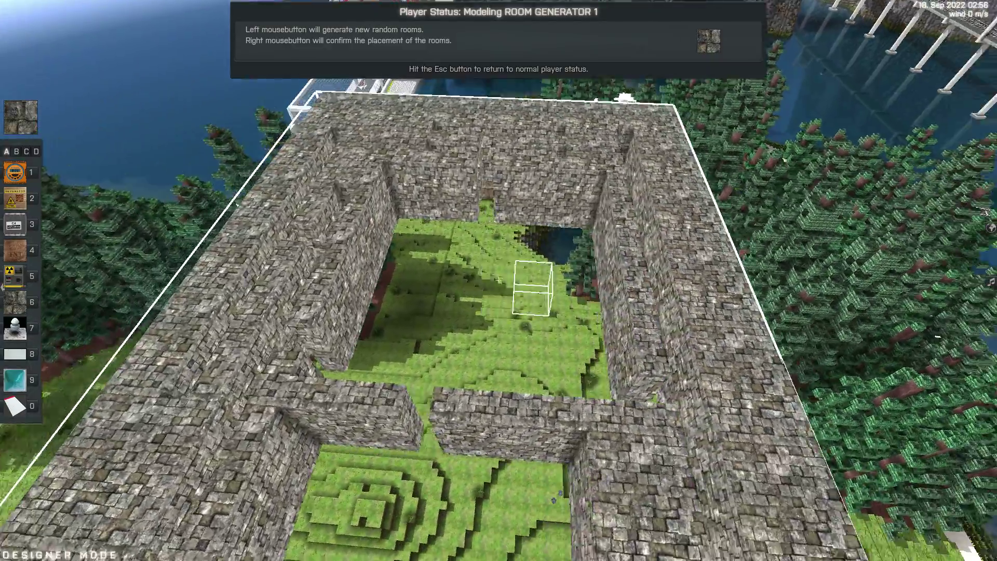
pyautogui.click(499, 280)
pyautogui.press('s')
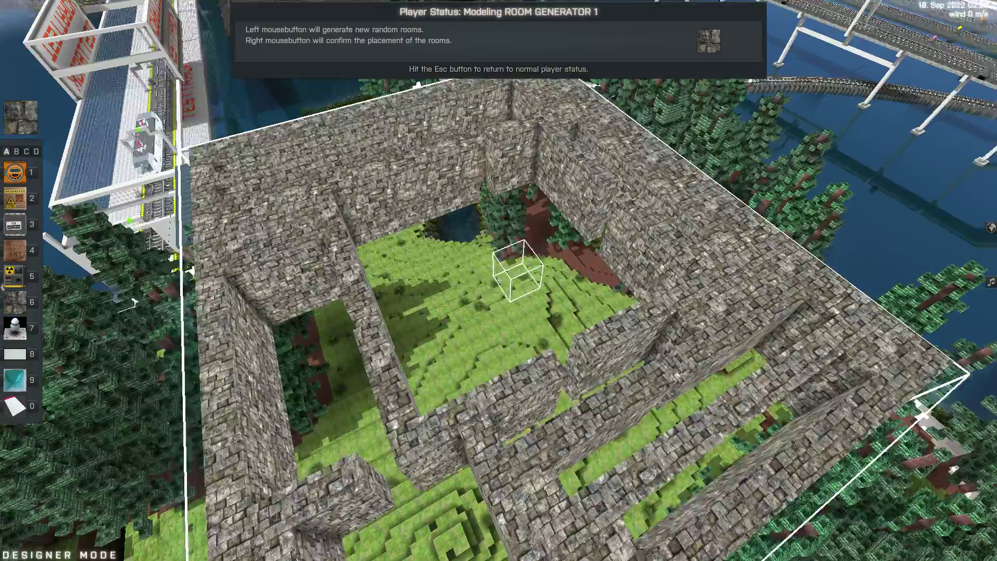
pyautogui.click(498, 281)
pyautogui.click(498, 280)
# - Return to the Mark function and move the second corner to enlarge the area to 91 × 8 × 109 blocks
pyautogui.press('m')
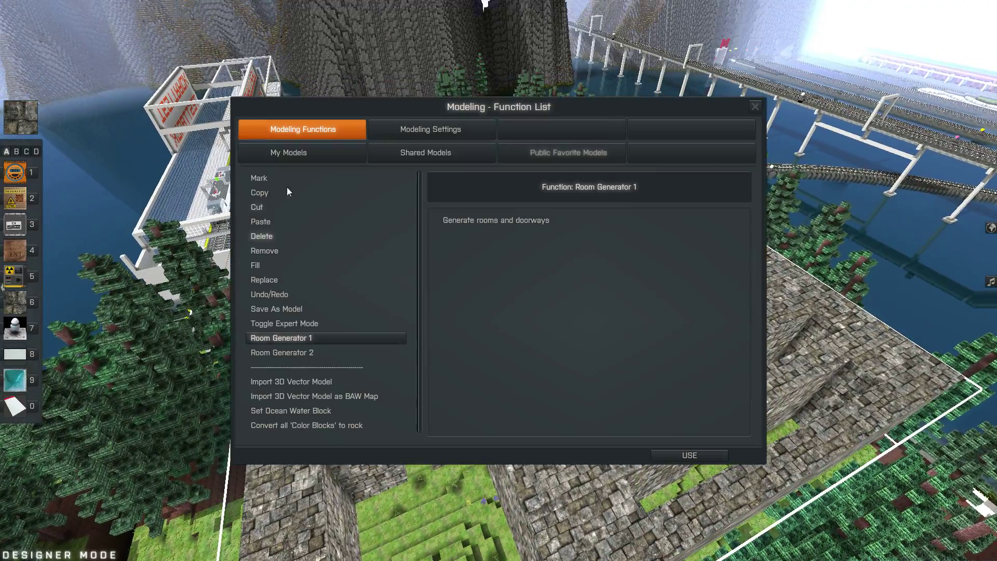
pyautogui.click(703, 454)
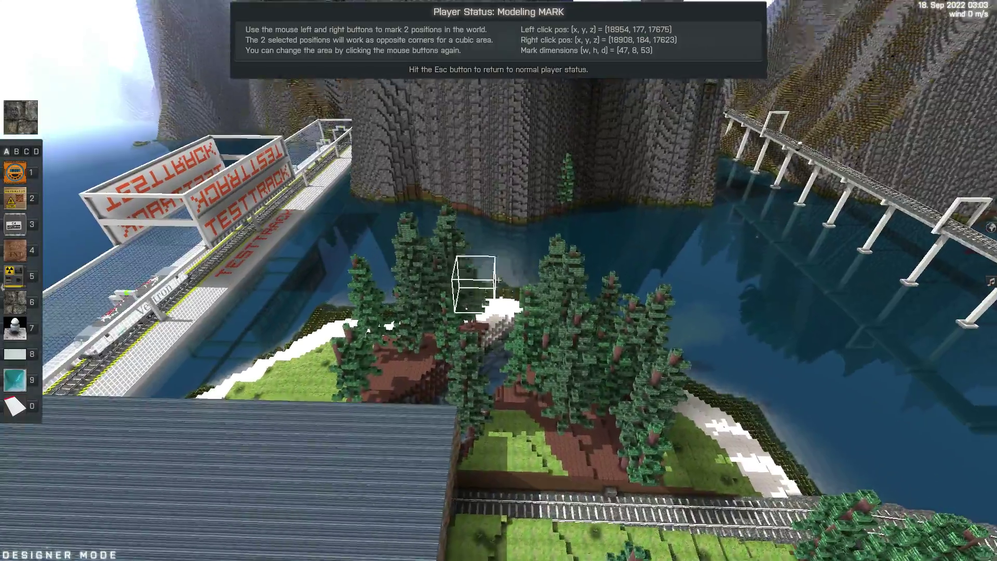
pyautogui.rightClick(499, 280)
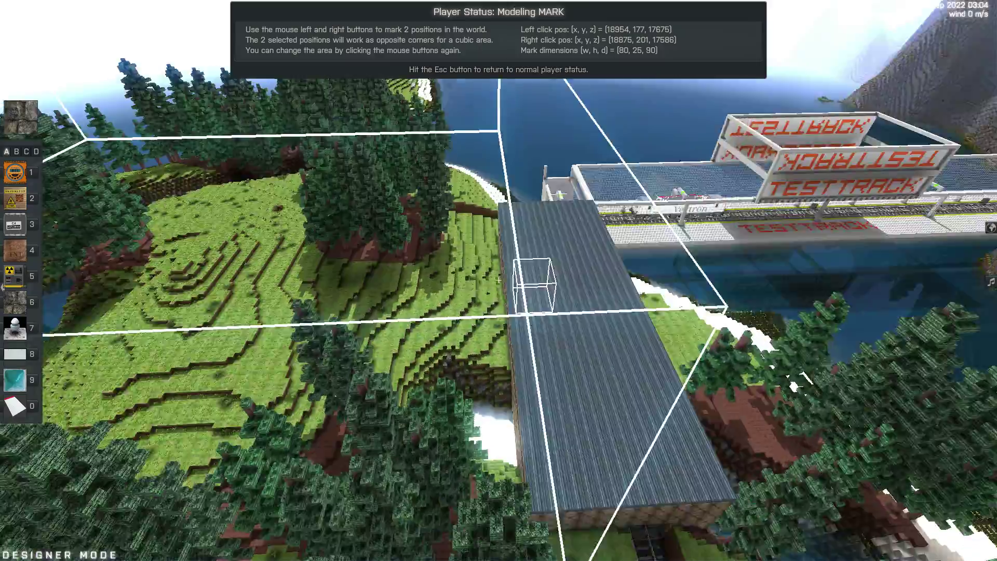
pyautogui.press('s')
pyautogui.rightClick(499, 280)
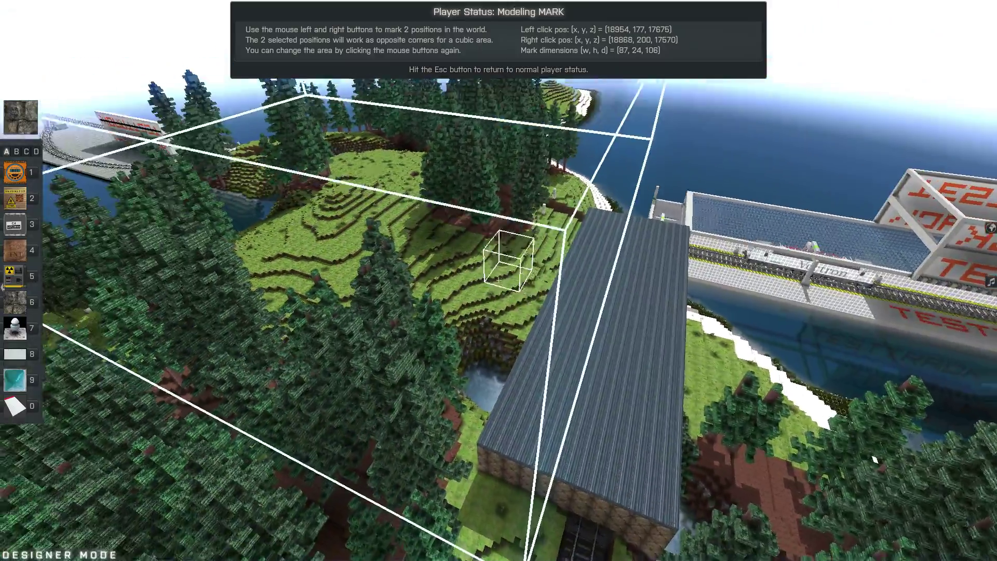
pyautogui.rightClick(499, 280)
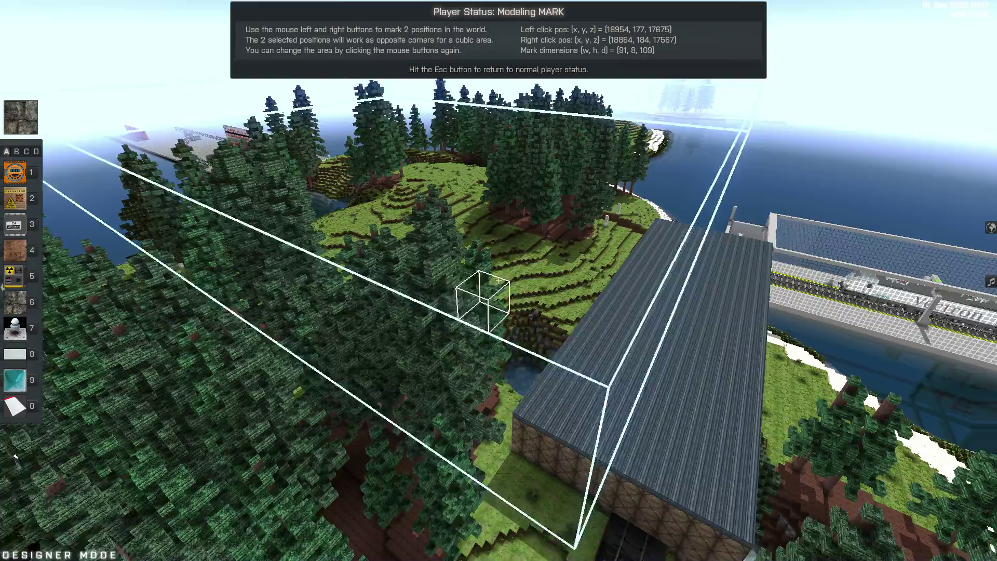
# - Generate random stone rooms in the enlarged area with Room Generator 1, confirm their placement and leave the generator
pyautogui.press('m')
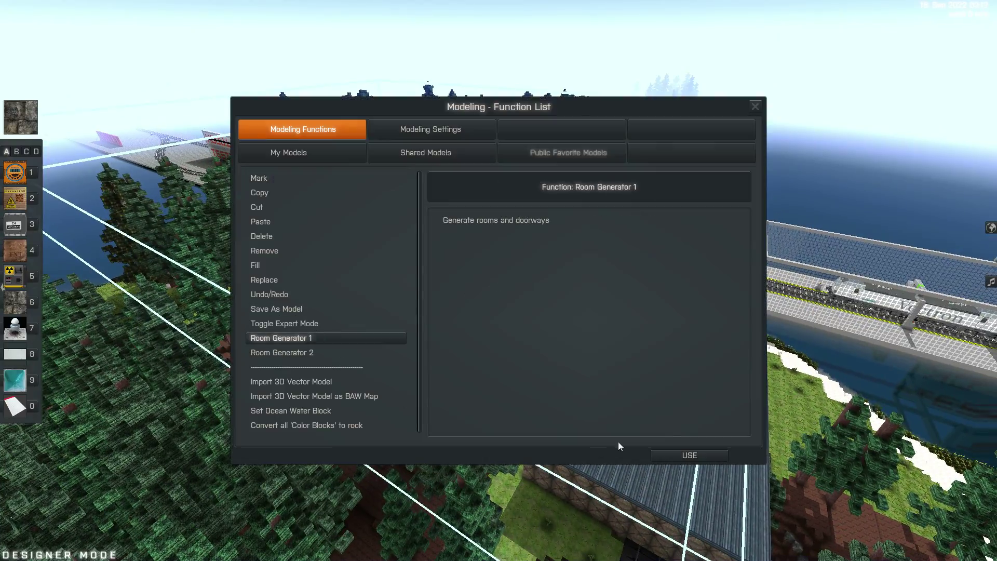
pyautogui.click(678, 451)
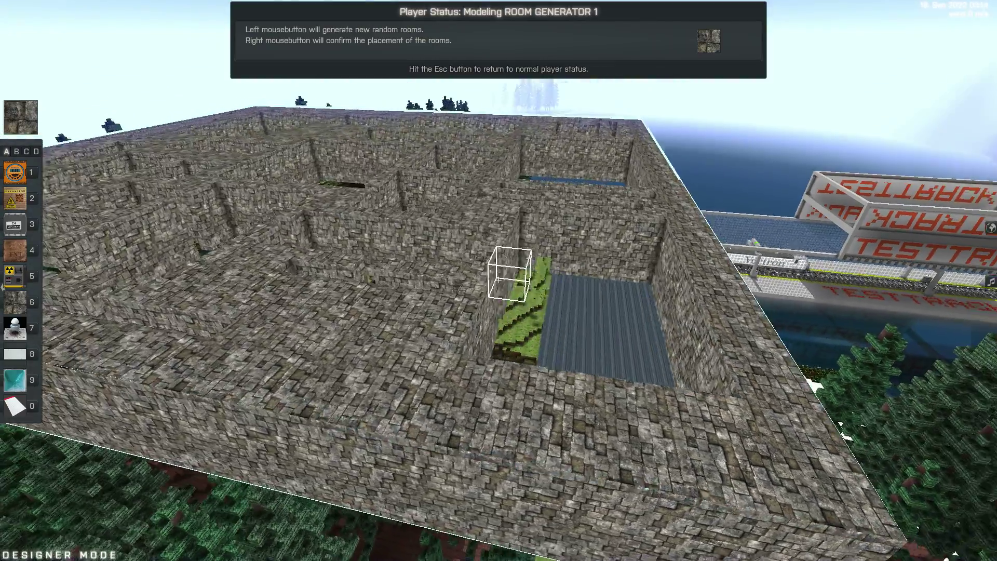
pyautogui.press('space')
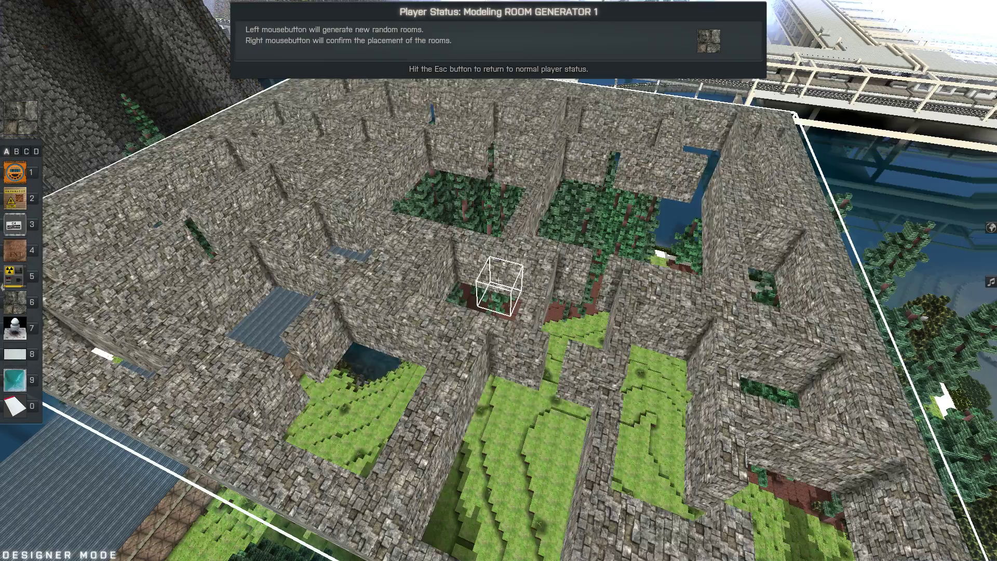
pyautogui.click(499, 280)
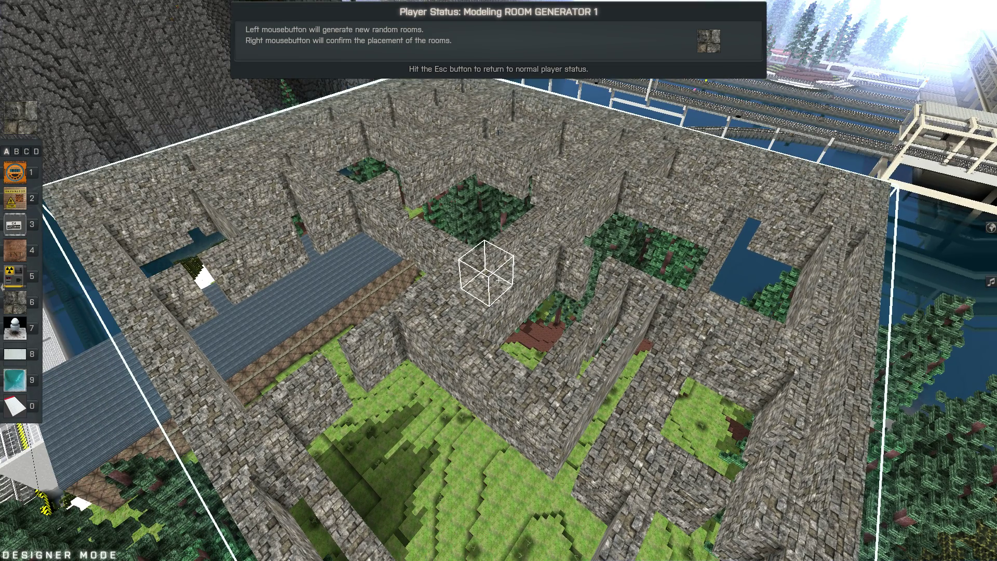
pyautogui.press('Escape')
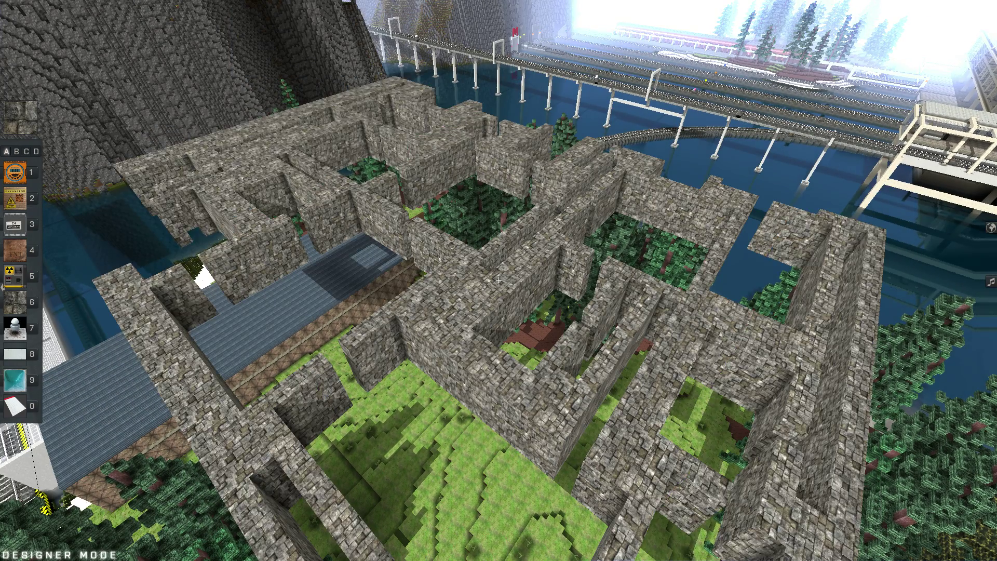
# - Examine the placed stone rooms, their walls and doorways from above and close up
pyautogui.press('d')
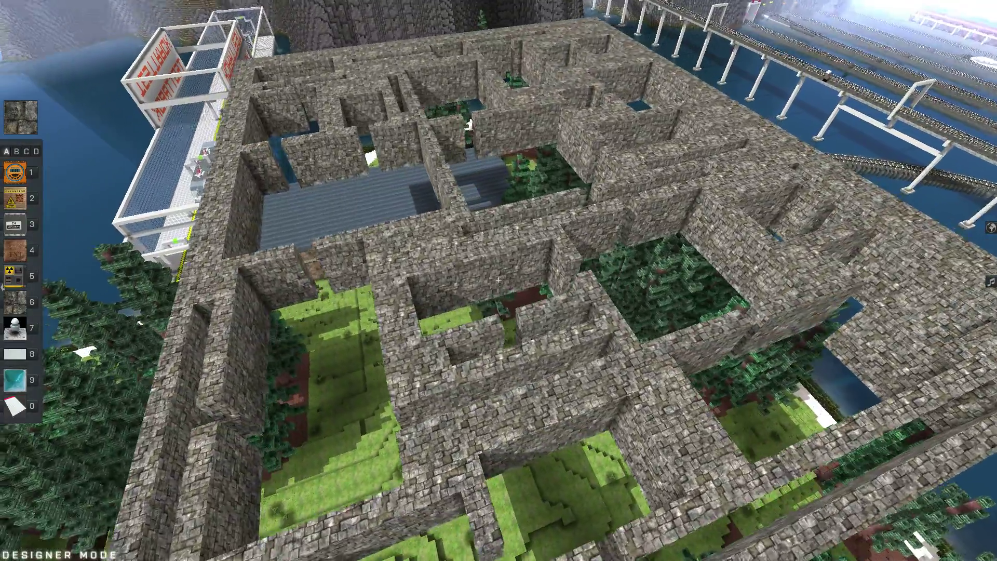
pyautogui.press('d')
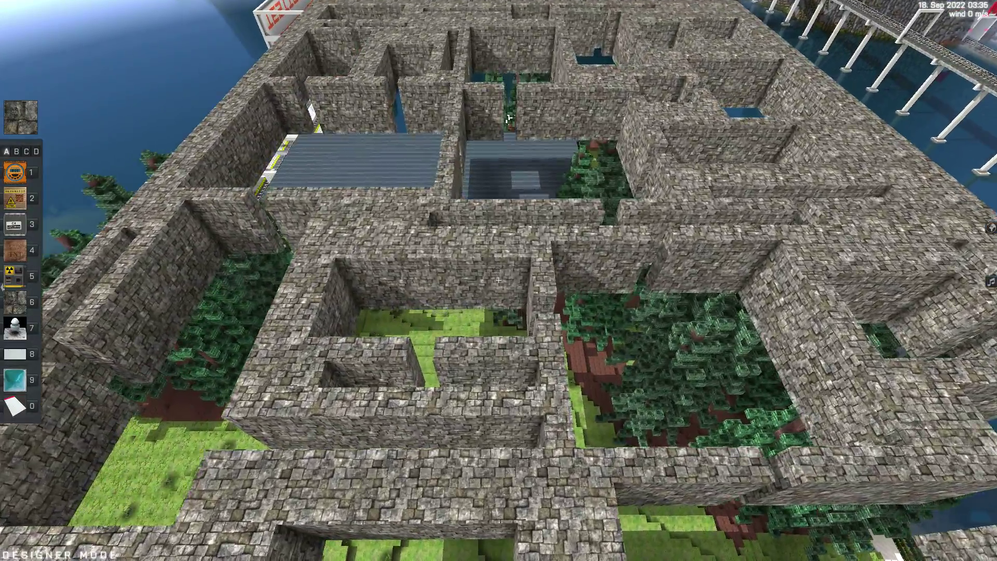
pyautogui.press('d')
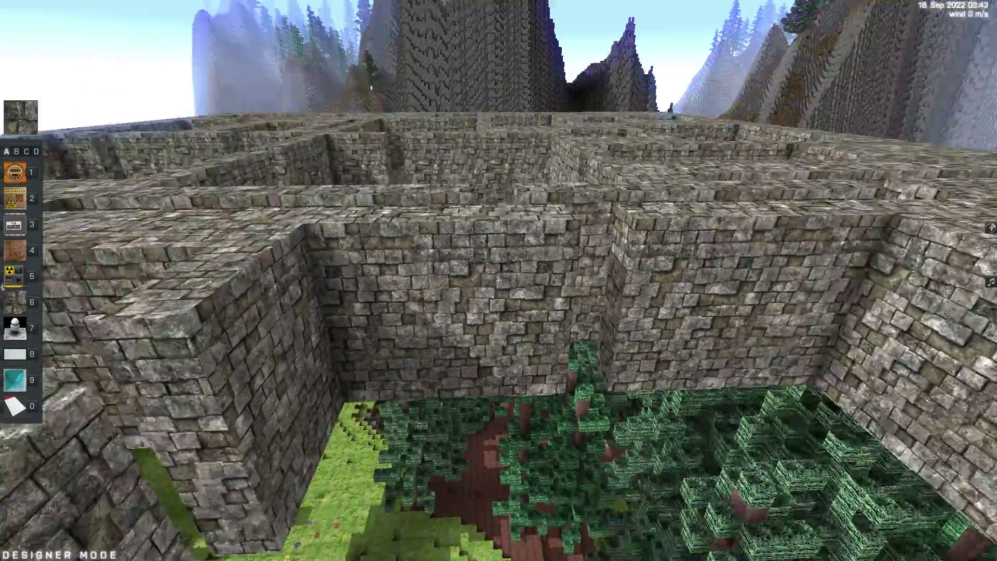
pyautogui.press('s')
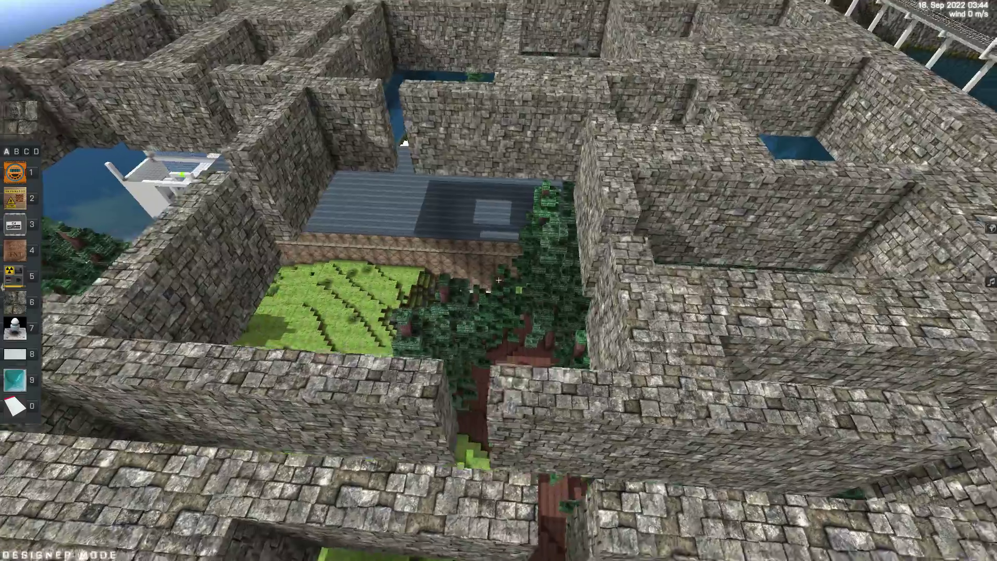
# - Start the Mark function and set the area's first corner in the rock face above the yellow and orange railway tunnels
pyautogui.press('d')
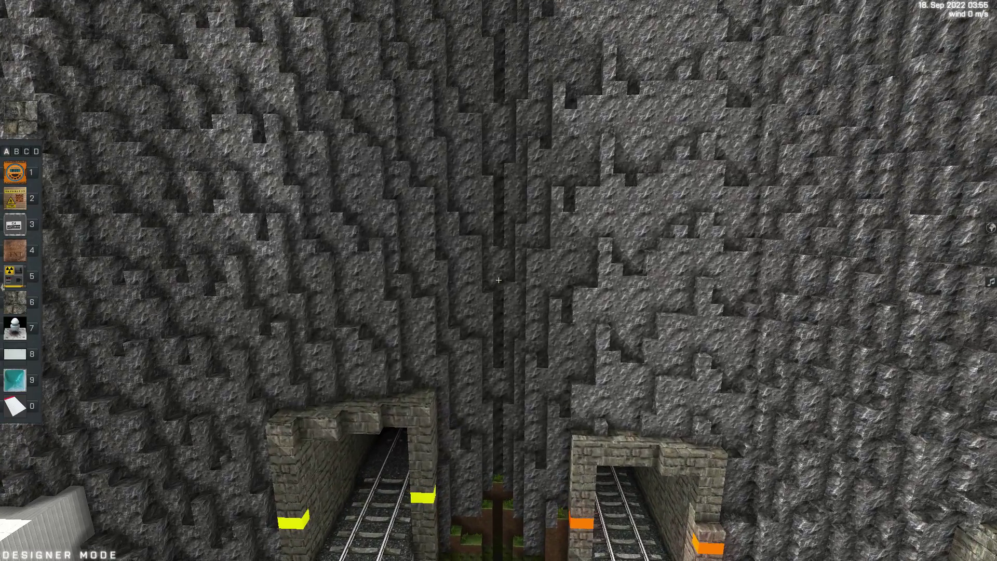
pyautogui.press('m')
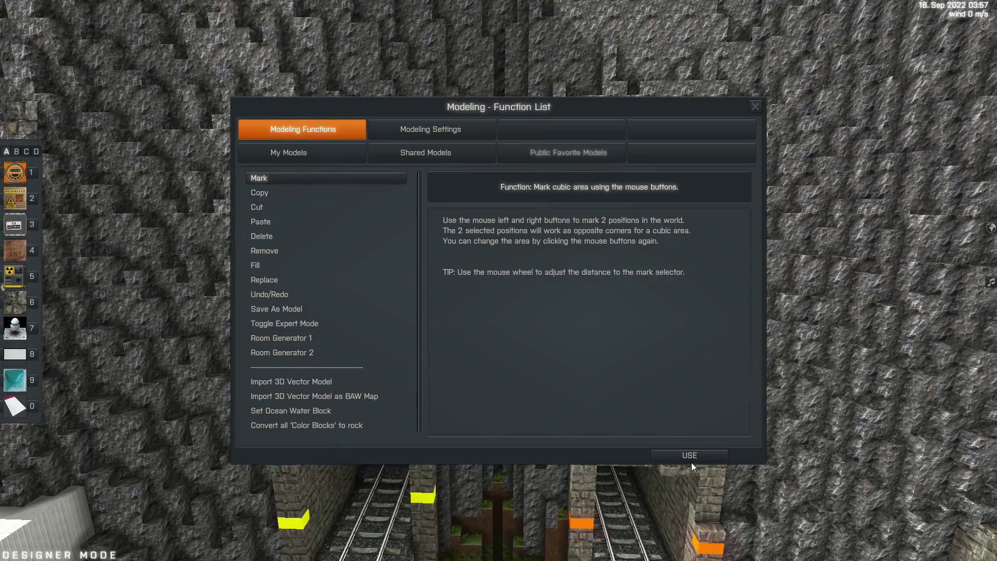
pyautogui.click(690, 457)
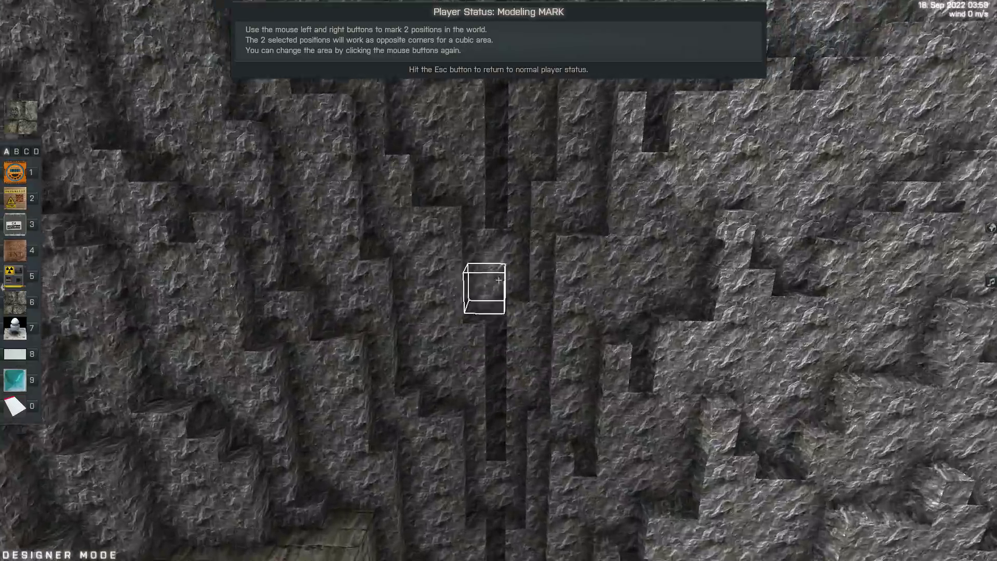
pyautogui.press('w')
pyautogui.click(499, 279)
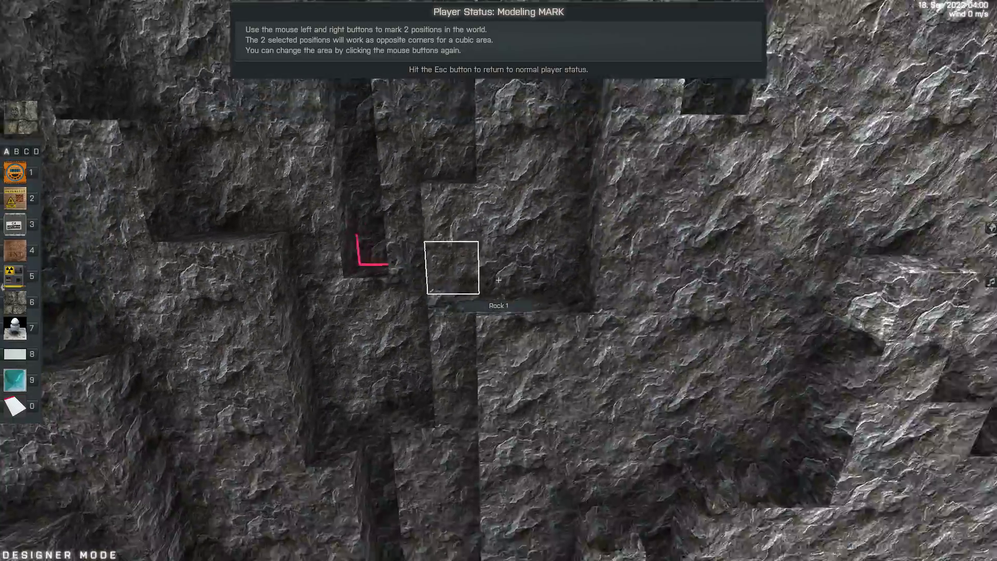
pyautogui.rightClick(499, 280)
pyautogui.press('s')
pyautogui.press('w')
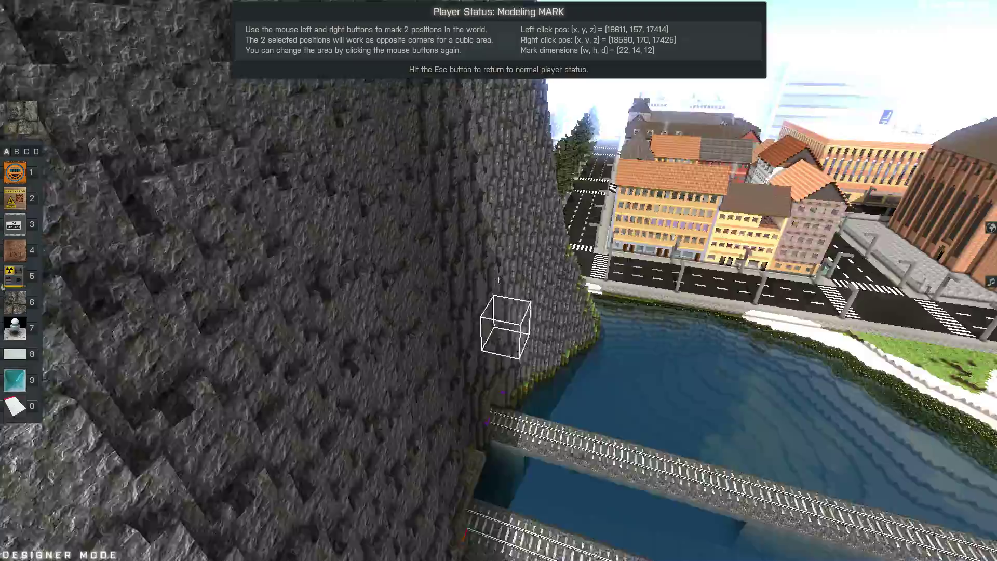
# - Fly around the mountain and set the second corner on its far side, making the marked area 106 × 18 × 507 blocks
pyautogui.press('w')
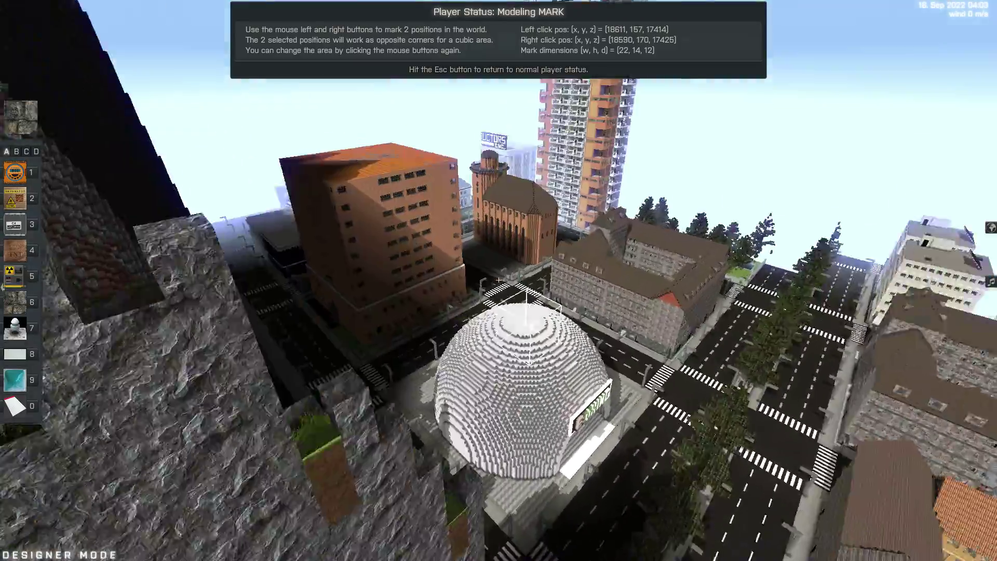
pyautogui.press('w')
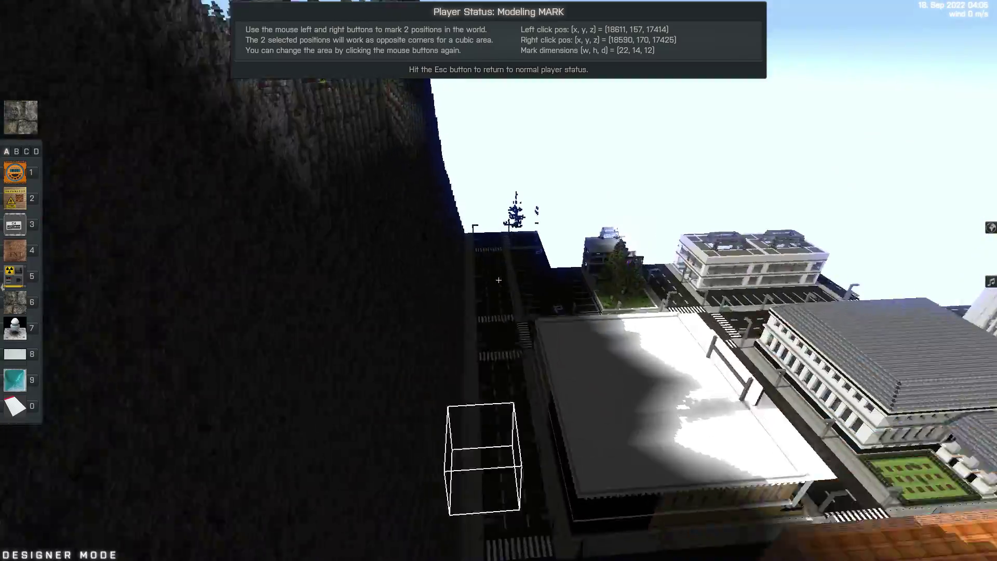
pyautogui.press('w')
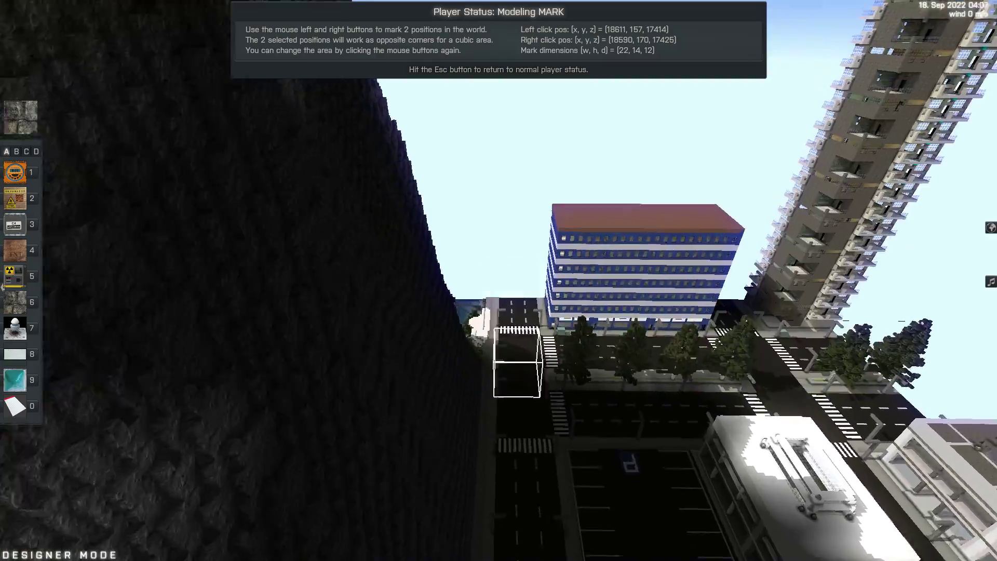
pyautogui.press('w')
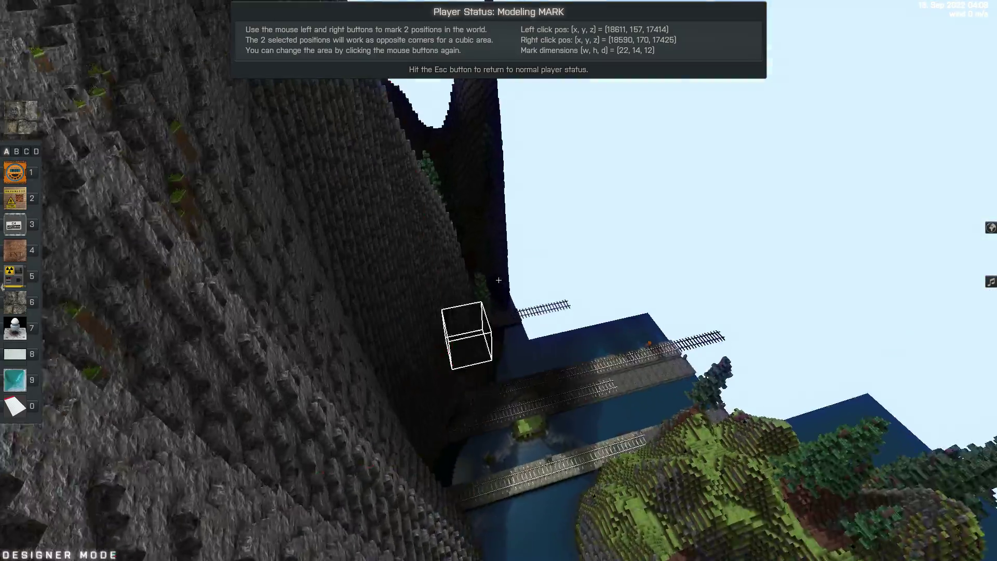
pyautogui.click(498, 281)
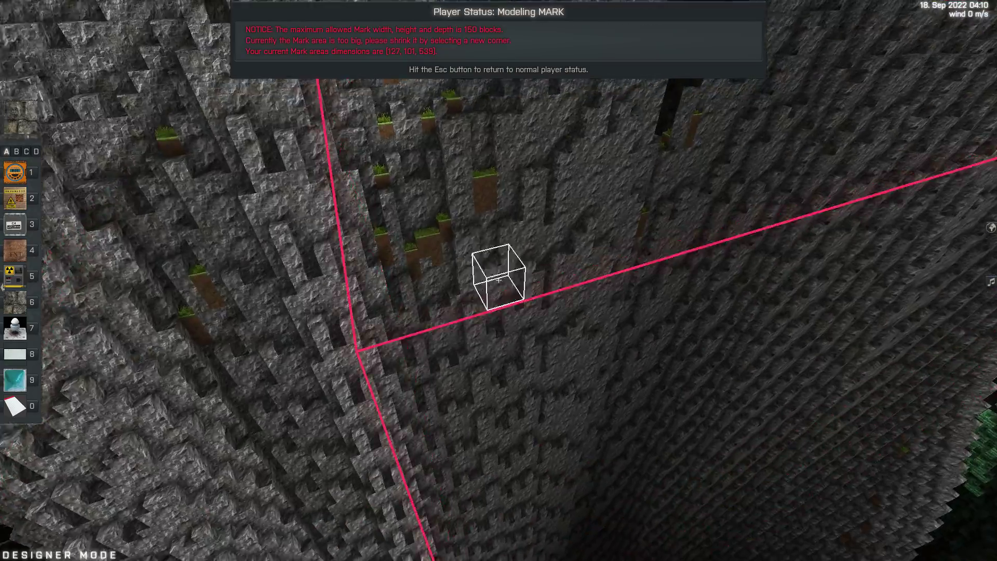
pyautogui.press('w')
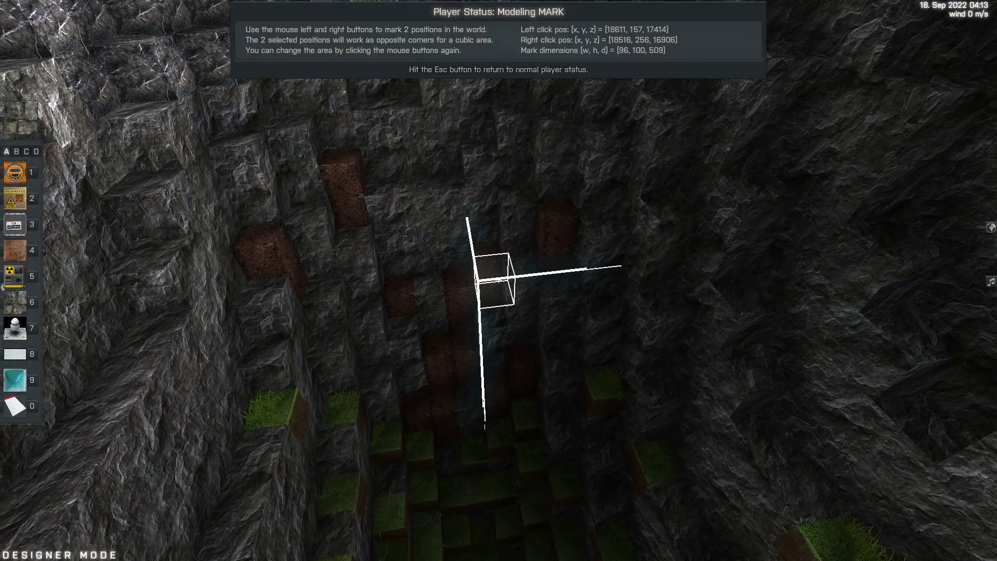
pyautogui.press('s')
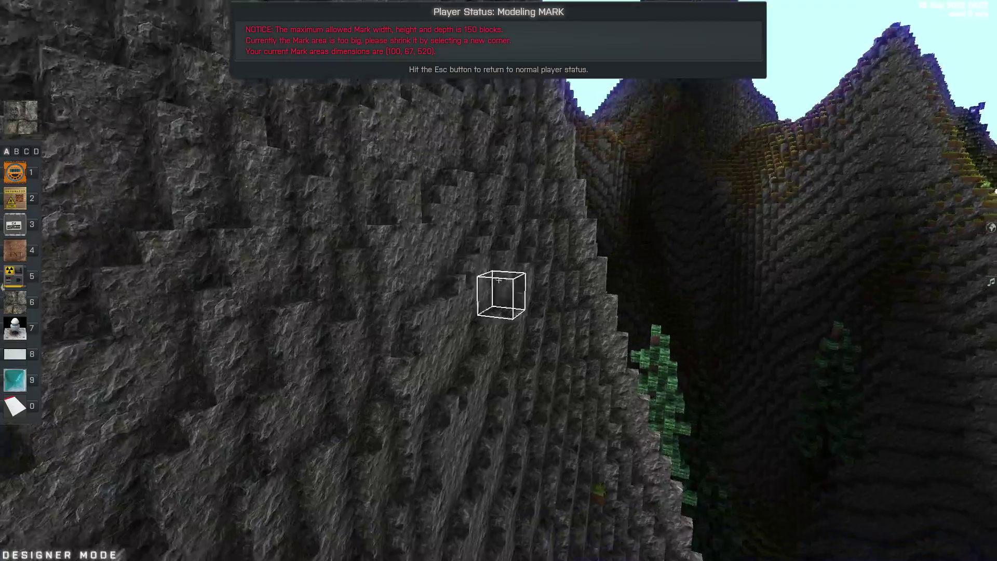
pyautogui.click(499, 280)
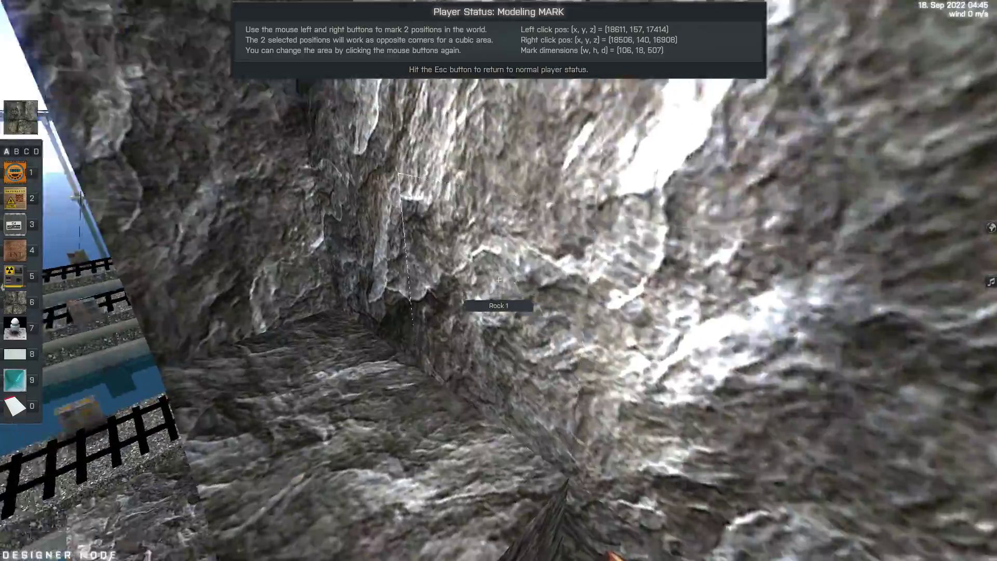
# - Lower the first corner in the rock face above the railway tunnels, making the marked area 106 × 10 × 508 blocks
pyautogui.press('w')
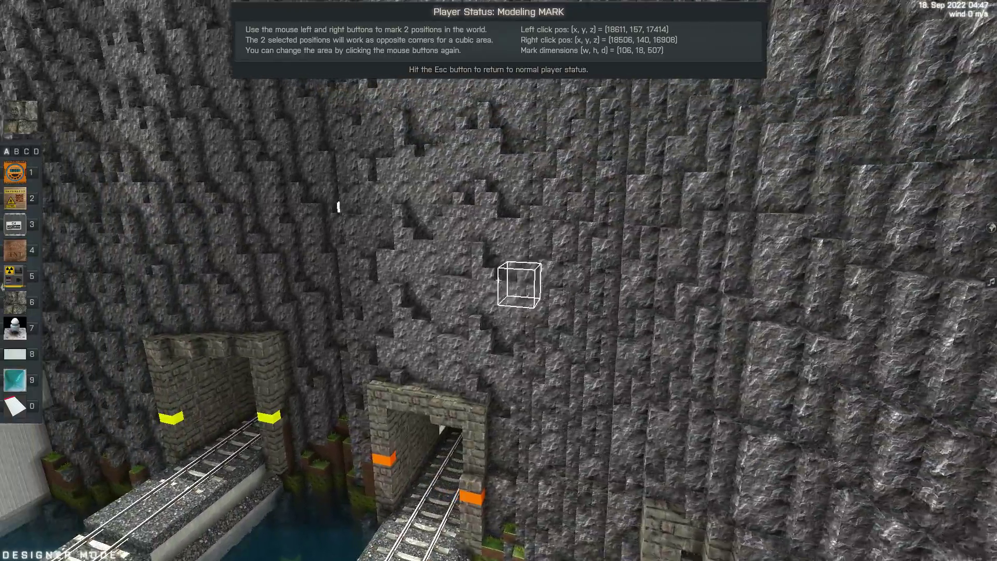
pyautogui.press('w')
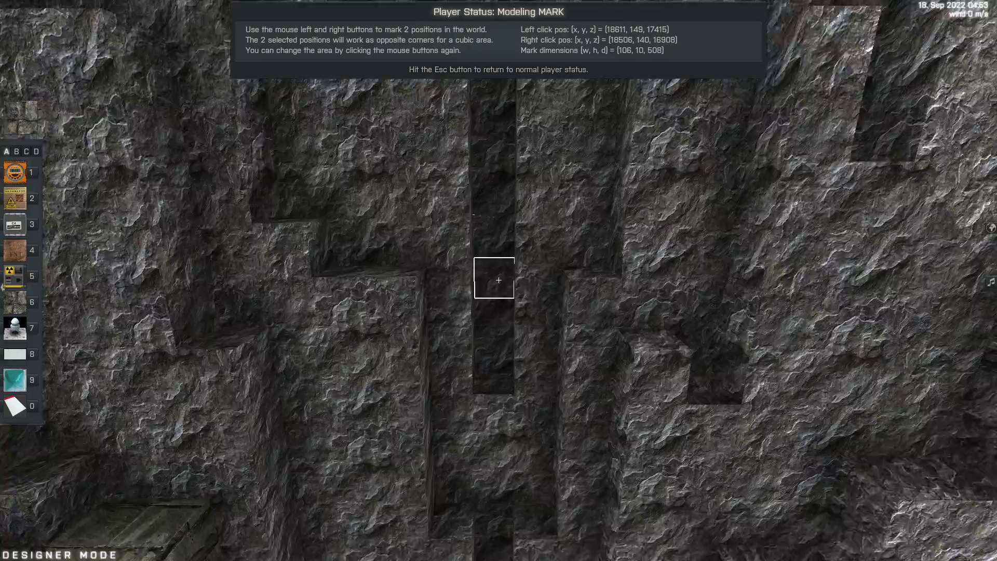
pyautogui.press('s')
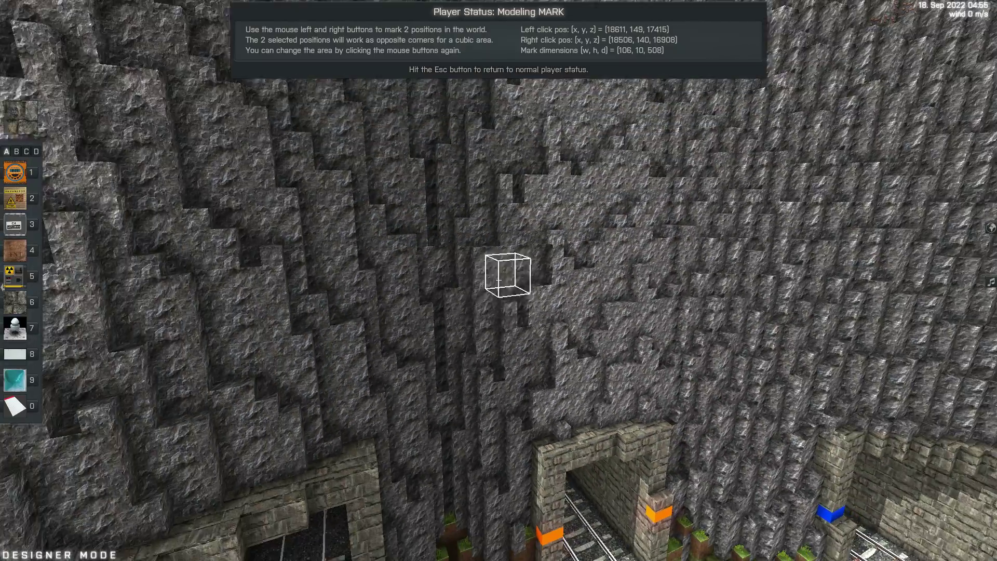
pyautogui.press('d')
pyautogui.press('a')
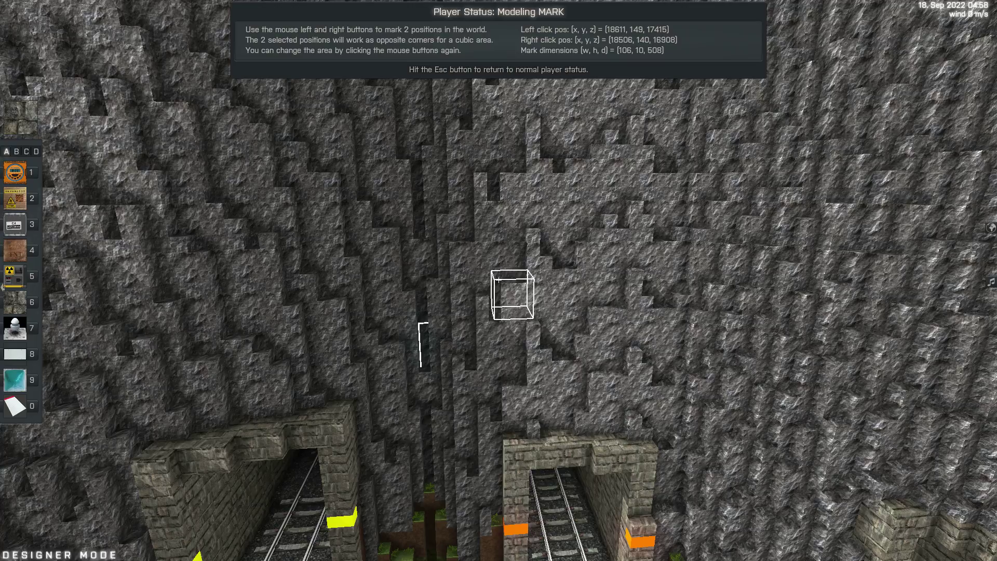
pyautogui.press('d')
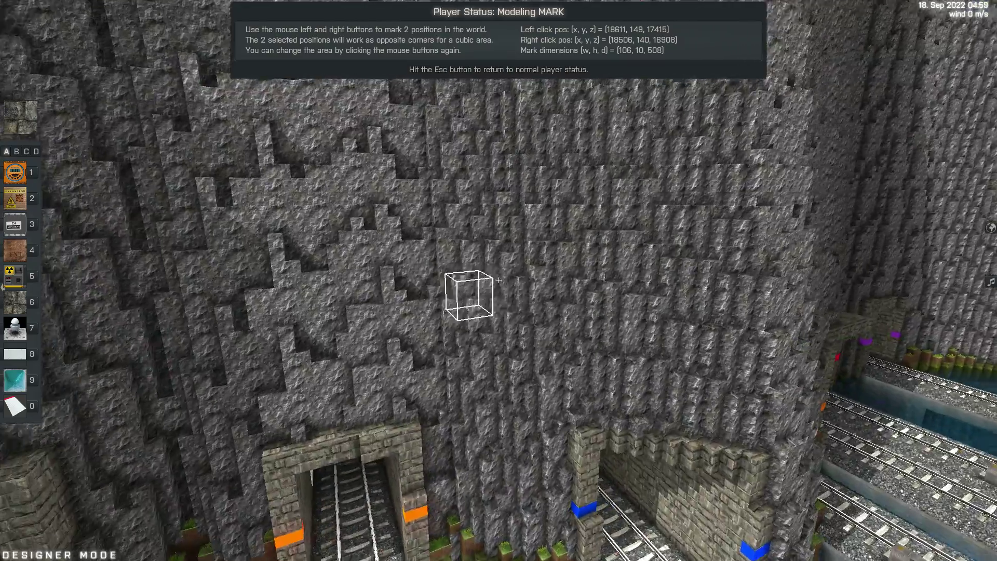
pyautogui.press('w')
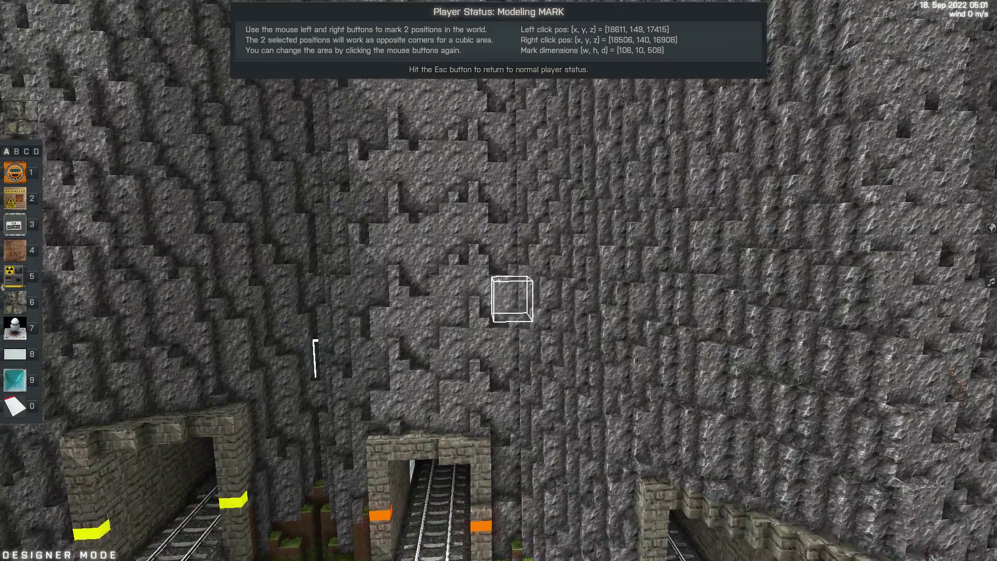
# - Generate random stone rooms inside the mountain with Room Generator 1, confirm their placement and leave the generator
pyautogui.press('m')
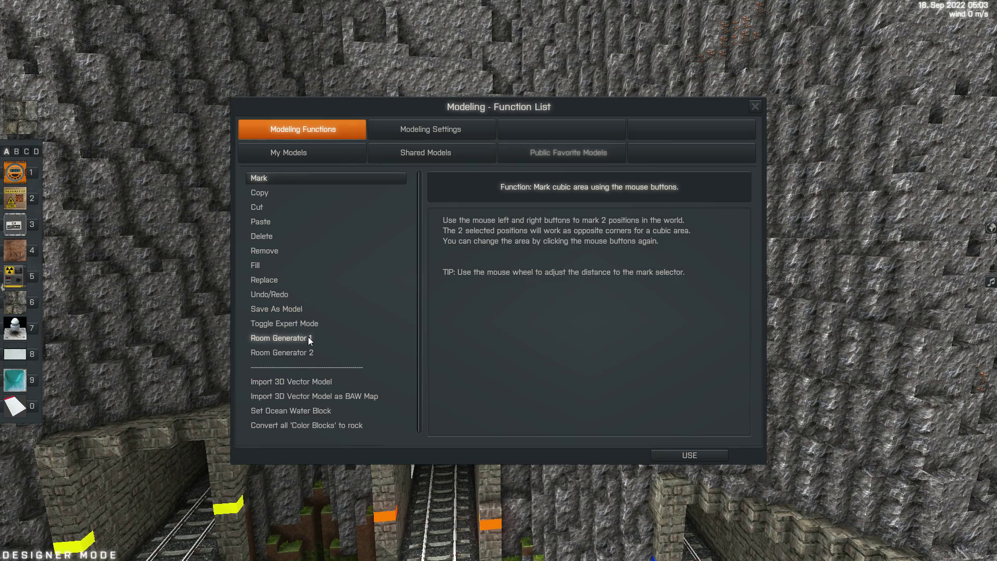
pyautogui.click(691, 455)
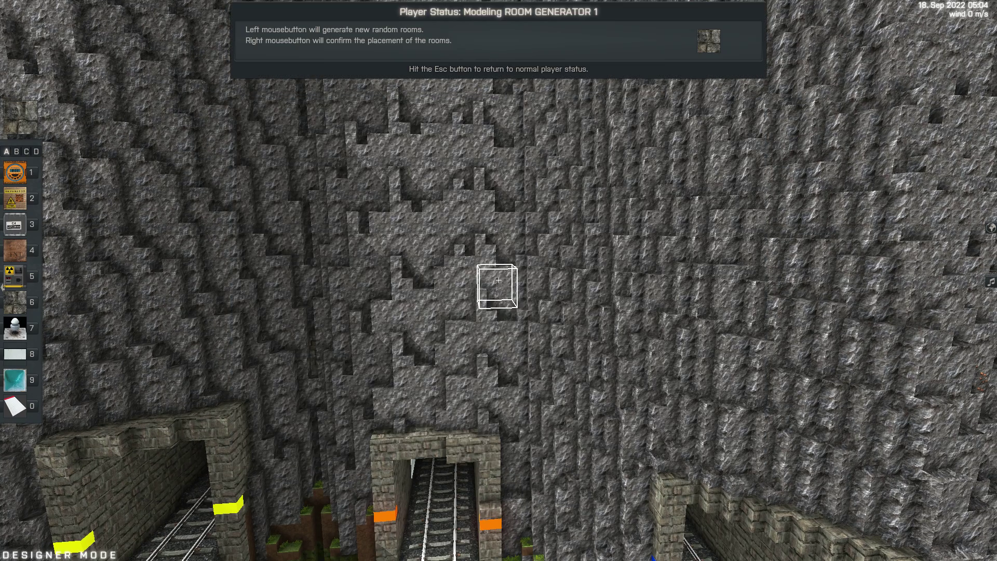
pyautogui.press('Escape')
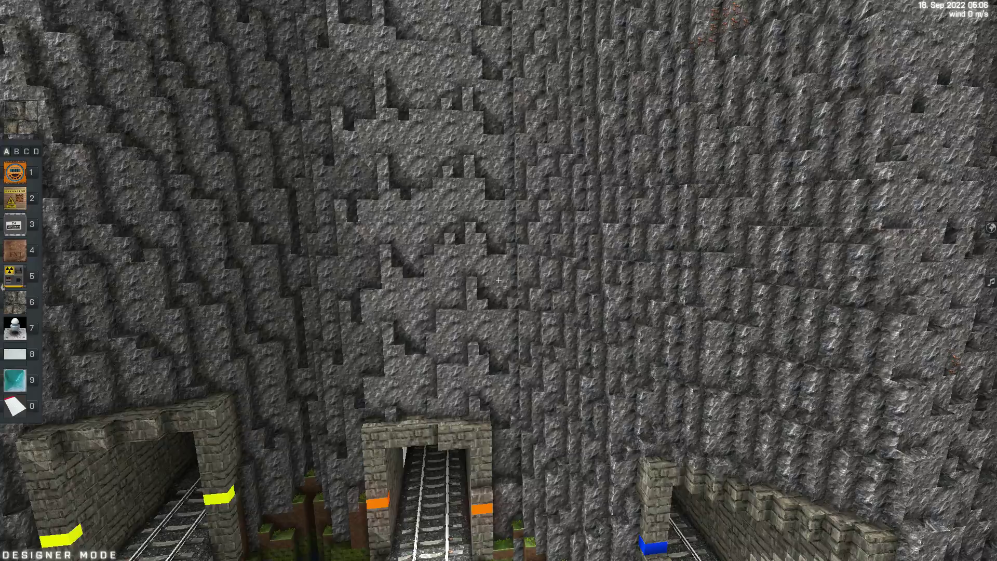
# - Equip the Cross Drill with Diamond Head and drill open the rock beside the stone wall in the crevice between the two tunnels
pyautogui.press('a')
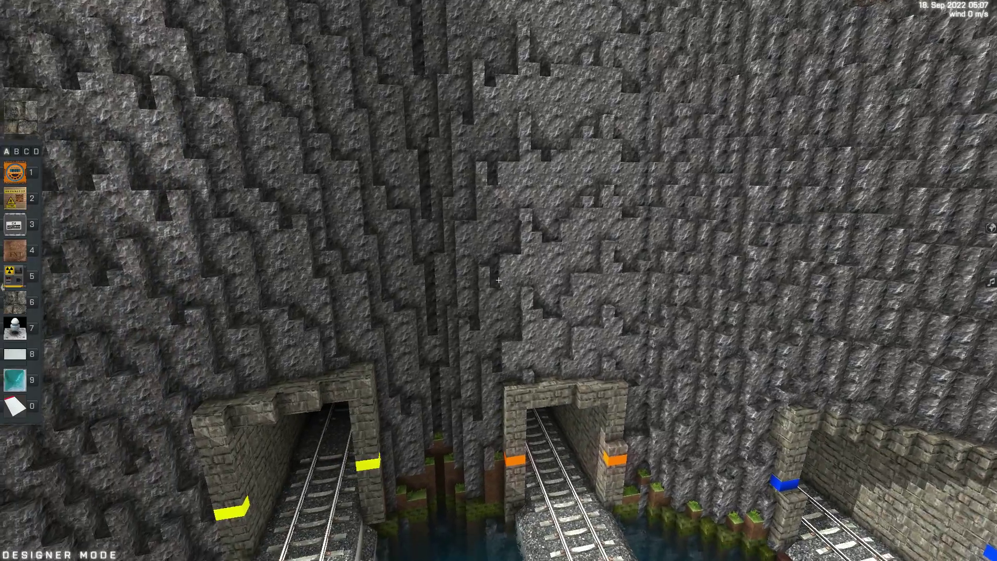
pyautogui.press('w')
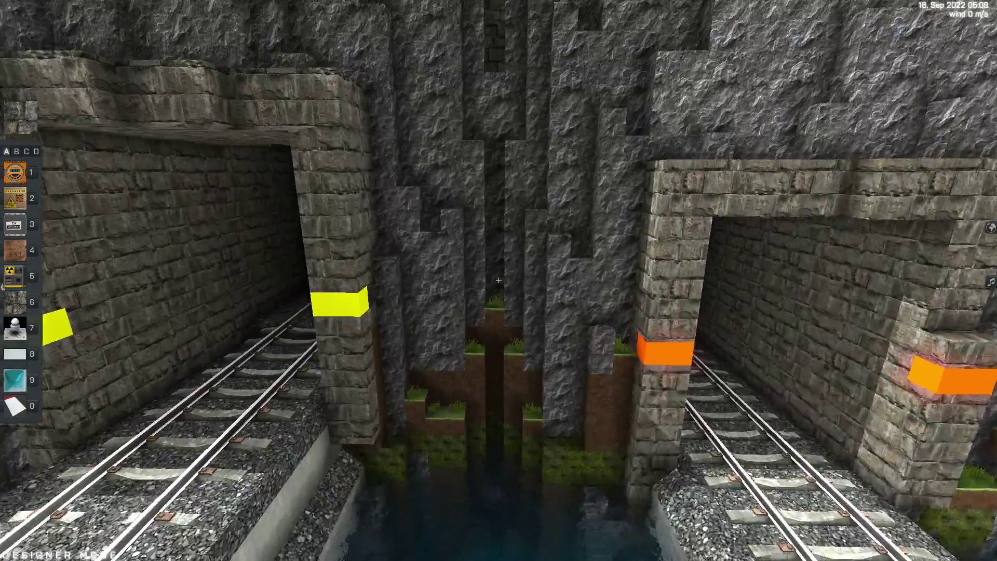
pyautogui.press('w')
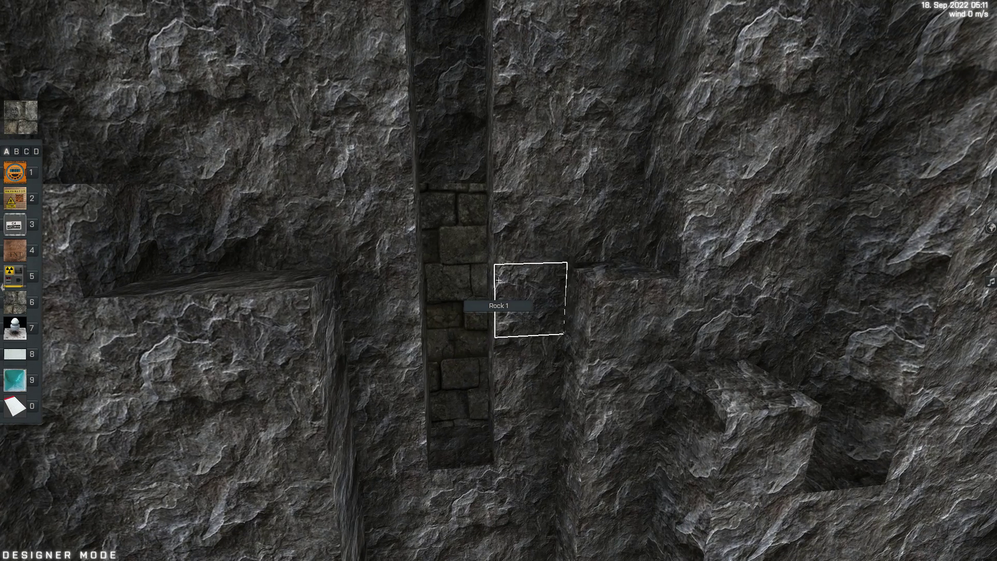
pyautogui.press('t')
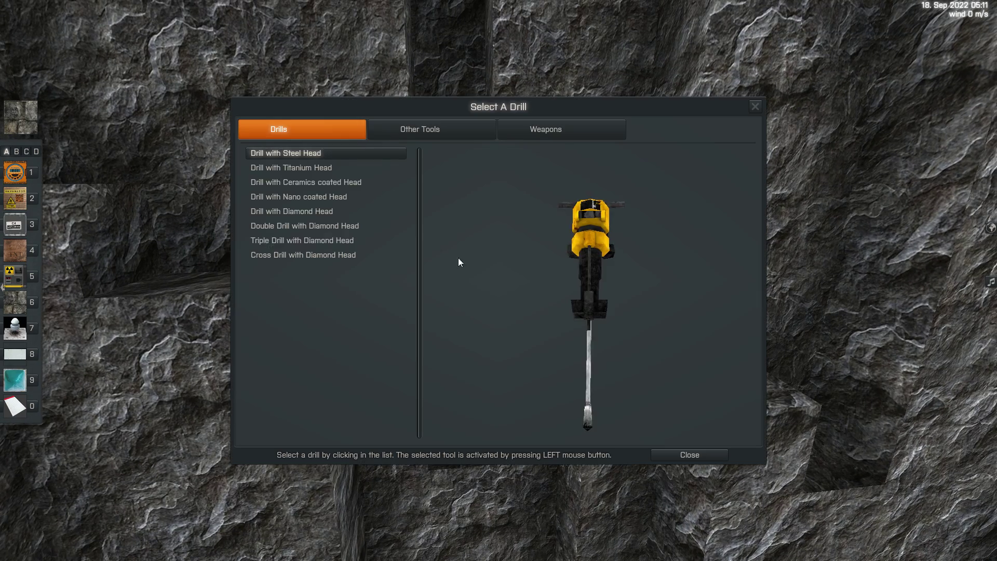
pyautogui.click(311, 254)
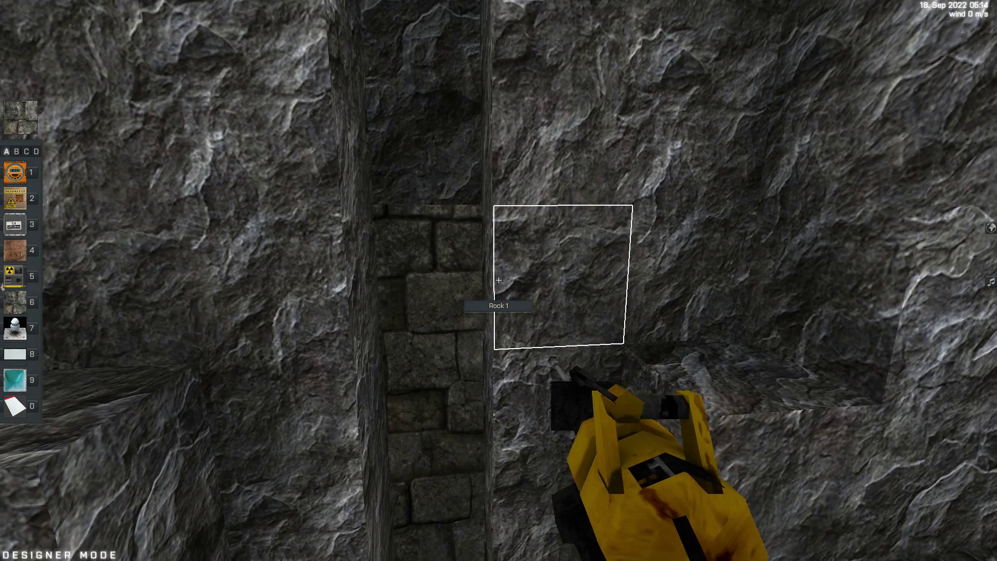
pyautogui.click(498, 281)
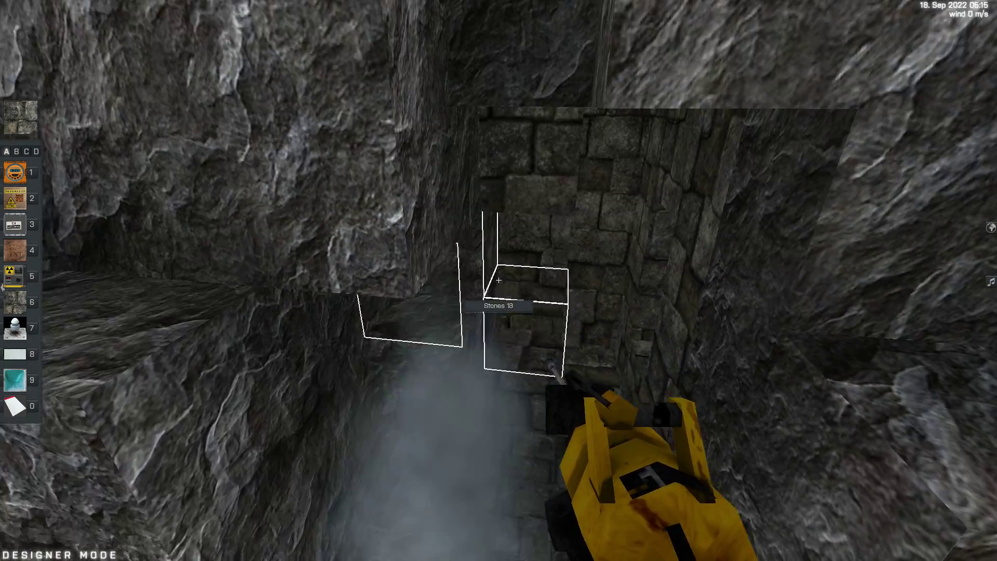
# - Drill through the Stones 18 blocks behind the rock and move into the generated rooms inside the mountain
pyautogui.press('w')
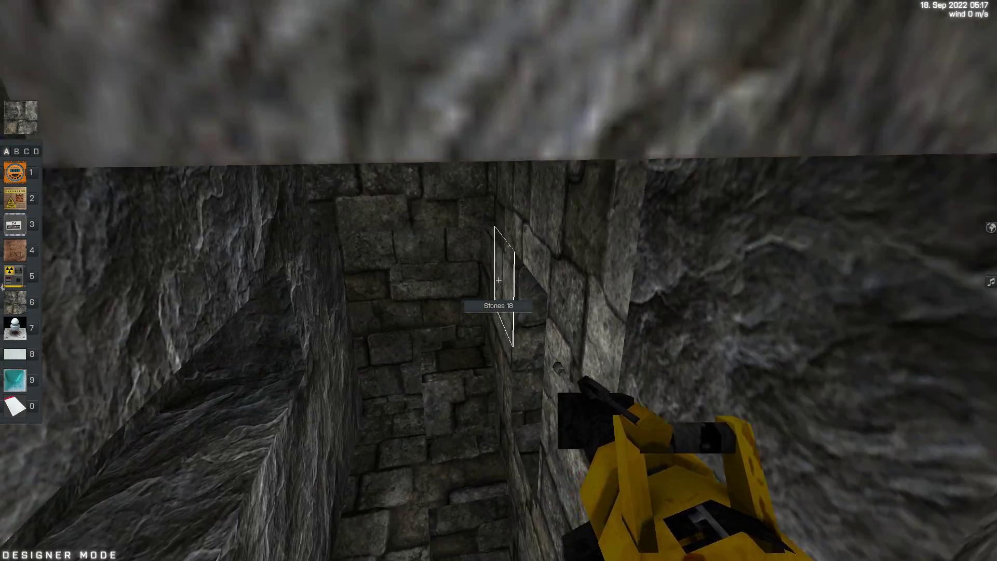
pyautogui.click(499, 280)
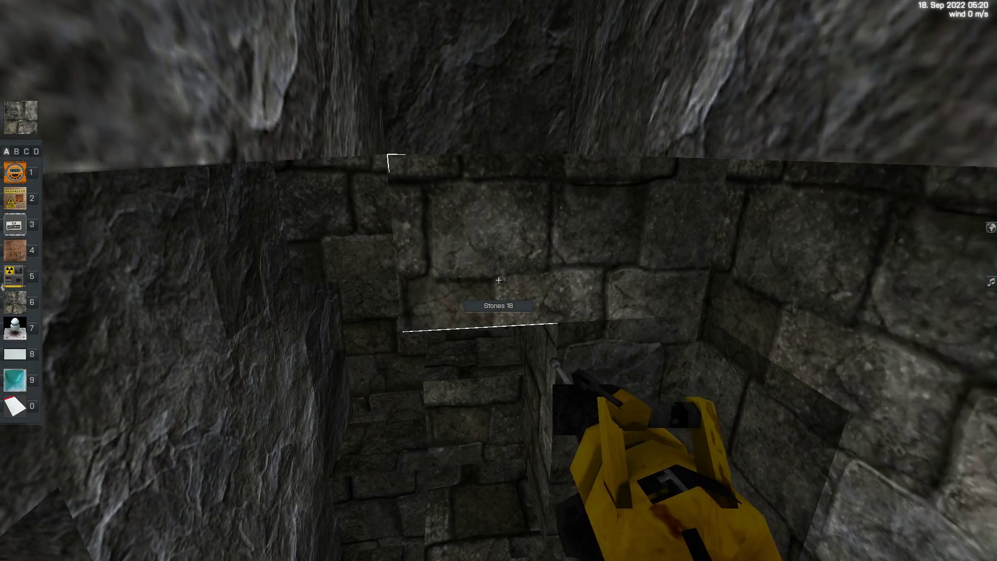
pyautogui.click(499, 280)
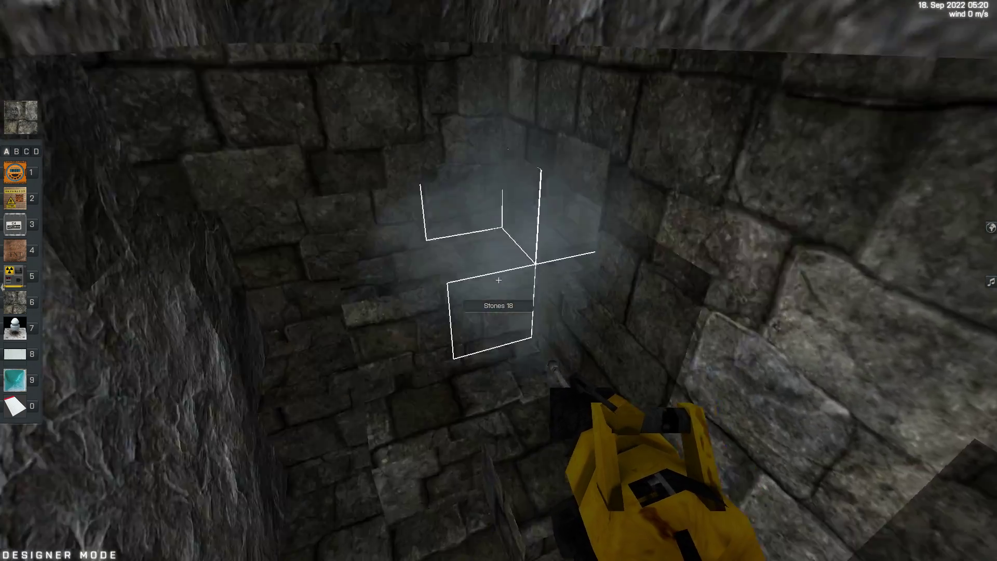
pyautogui.click(499, 281)
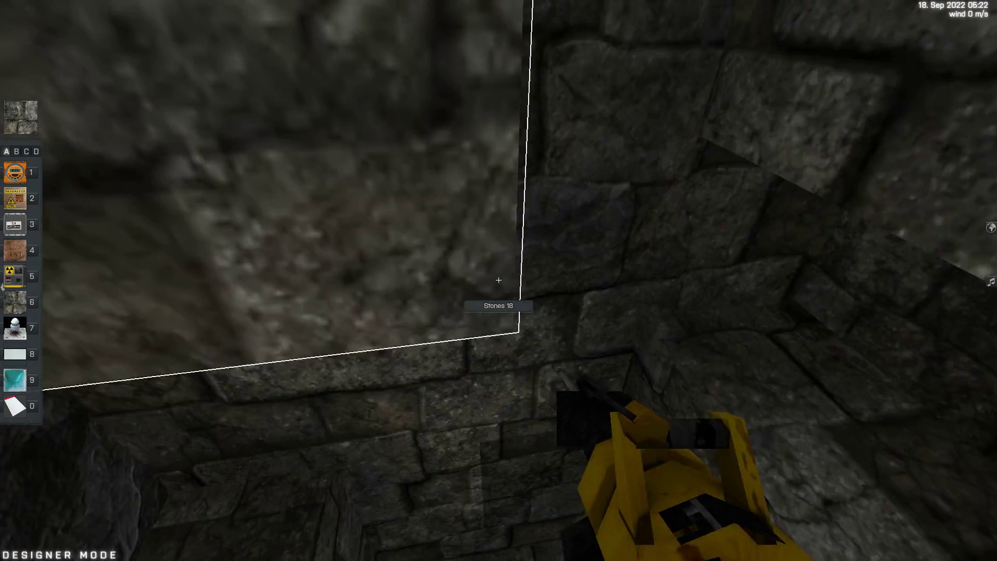
pyautogui.click(498, 281)
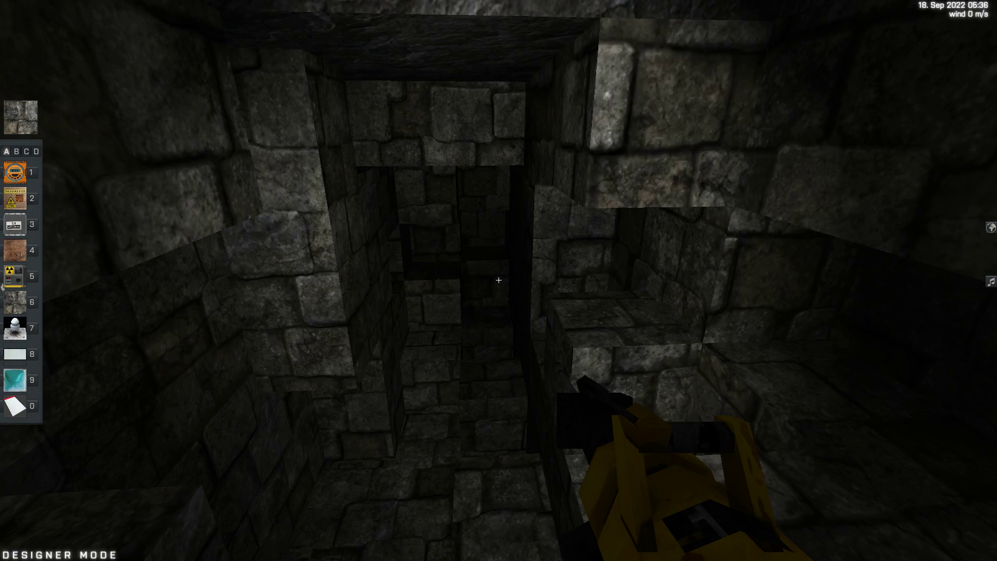
pyautogui.press('space')
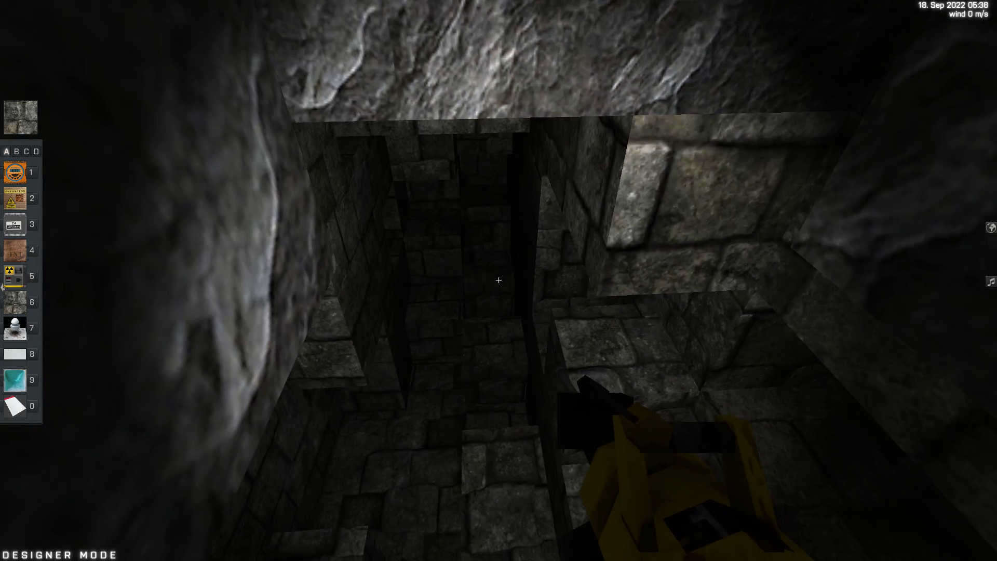
pyautogui.press('w')
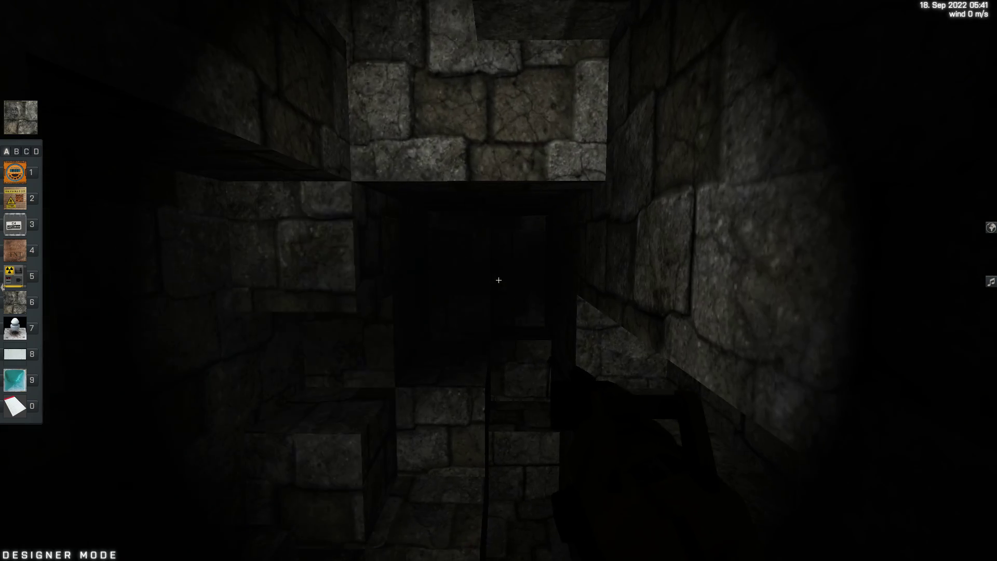
# - Move on through the dark stone rooms and drill open the Stones 18 wall in the way
pyautogui.press('w')
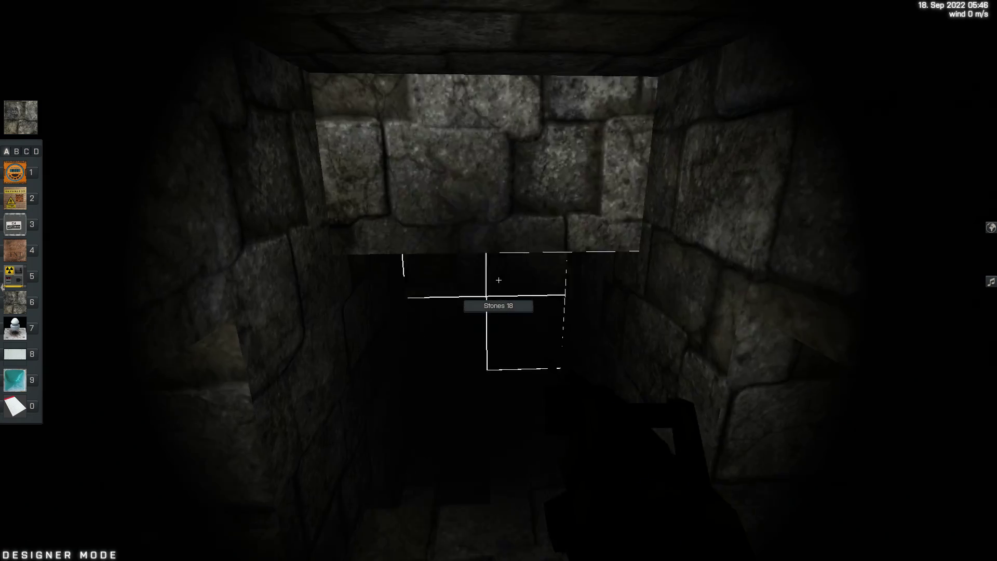
pyautogui.press('s')
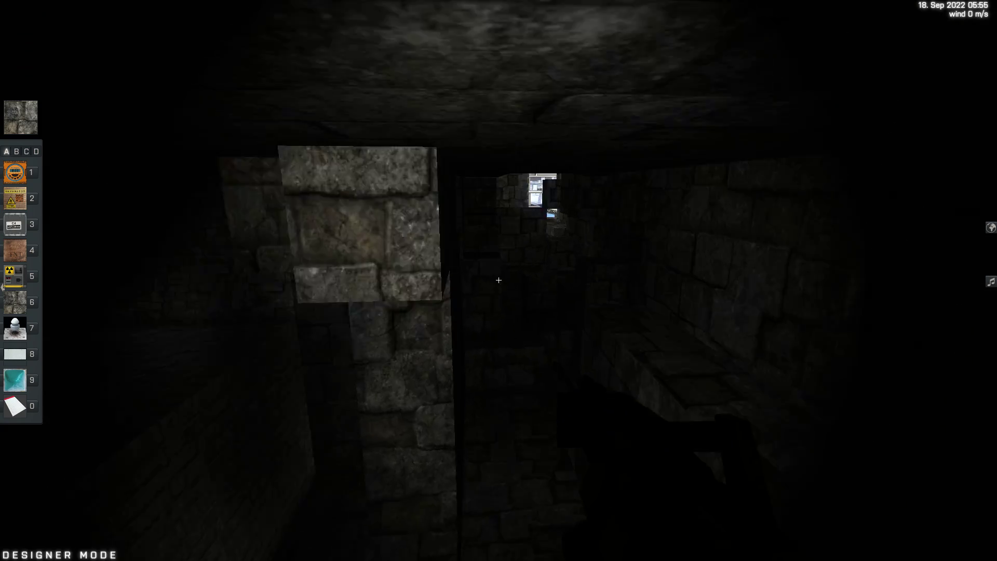
pyautogui.press('w')
pyautogui.click(499, 281)
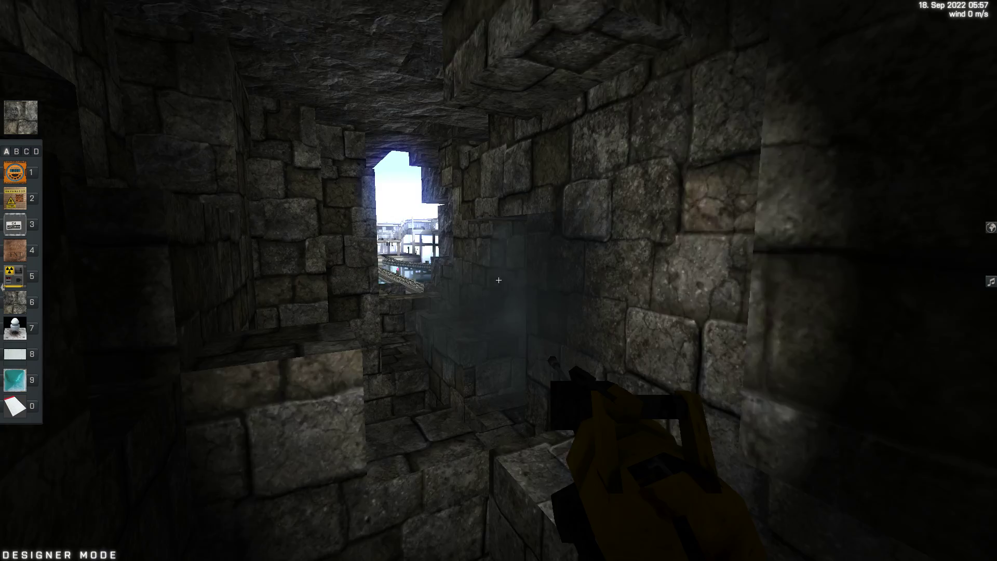
pyautogui.press('w')
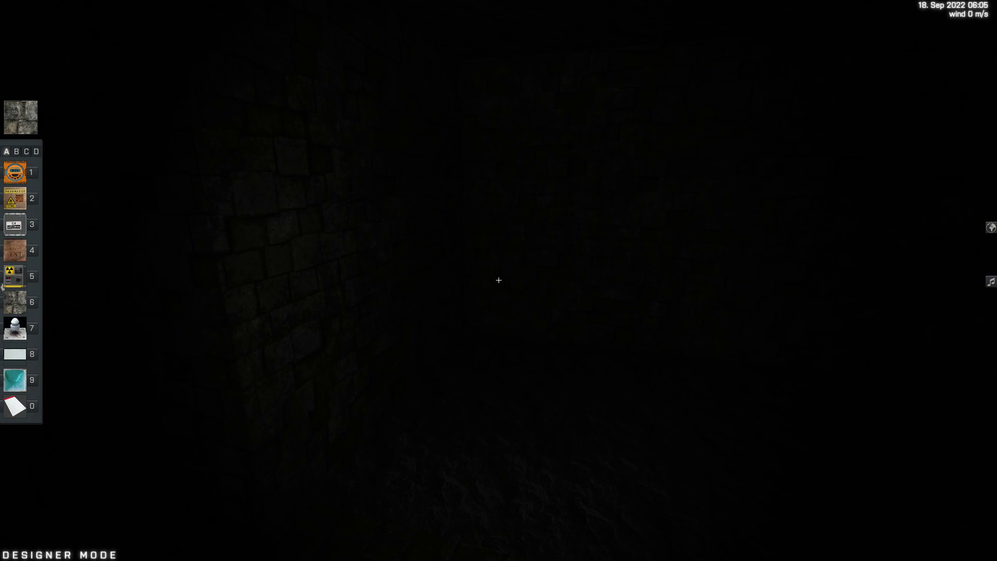
# - Turn on the Light All Over option for the world light and return to the dark room
pyautogui.press('Escape')
pyautogui.click(448, 113)
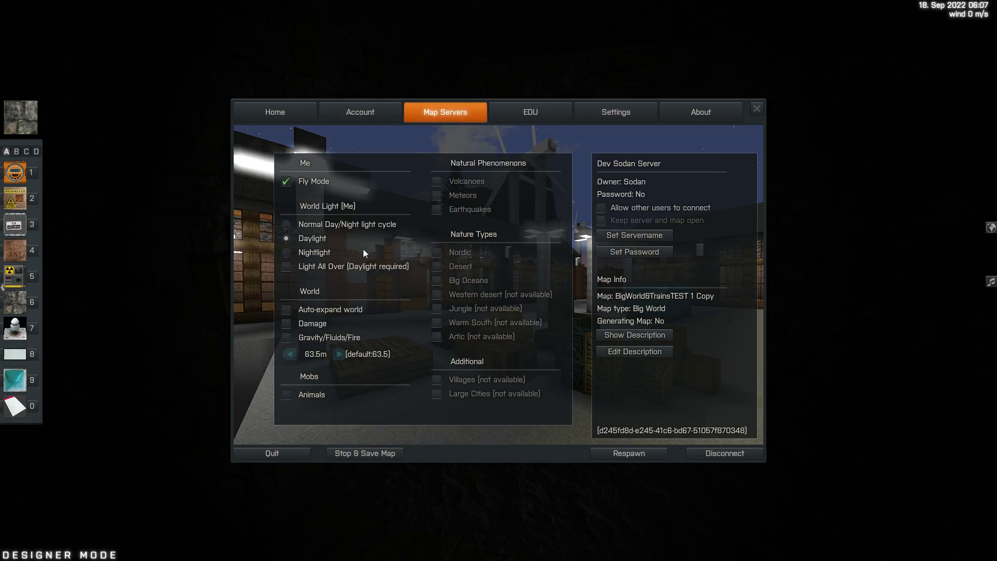
pyautogui.press('Escape')
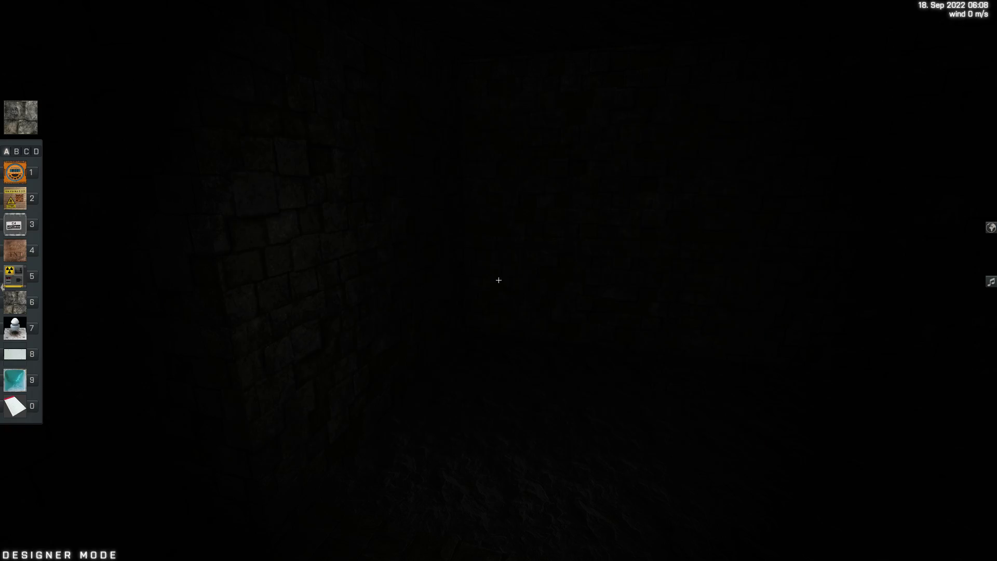
pyautogui.press('f')
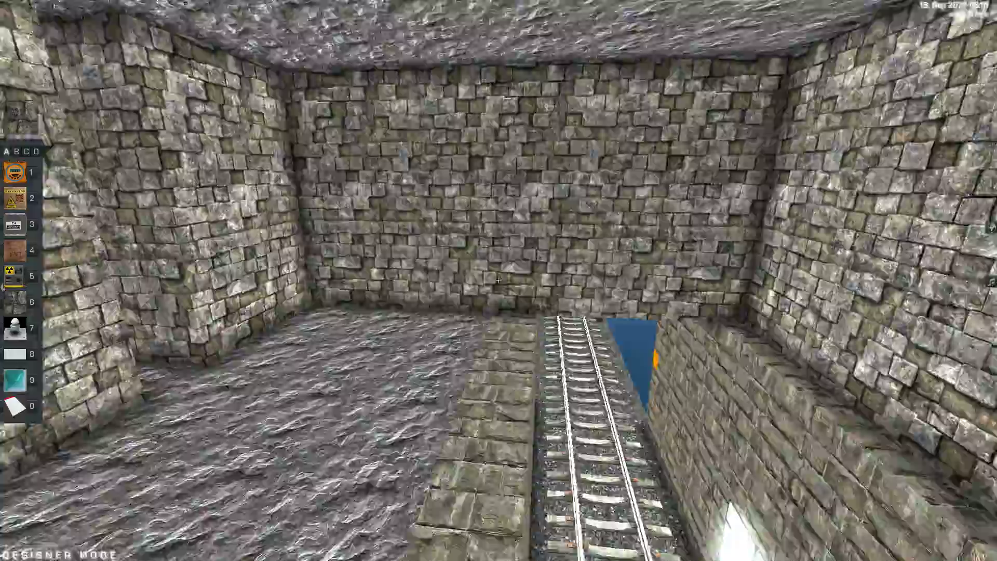
# - Explore the lit generated rooms, examining their stone walls, doorways, floors and the railway tracks running through them
pyautogui.press('w')
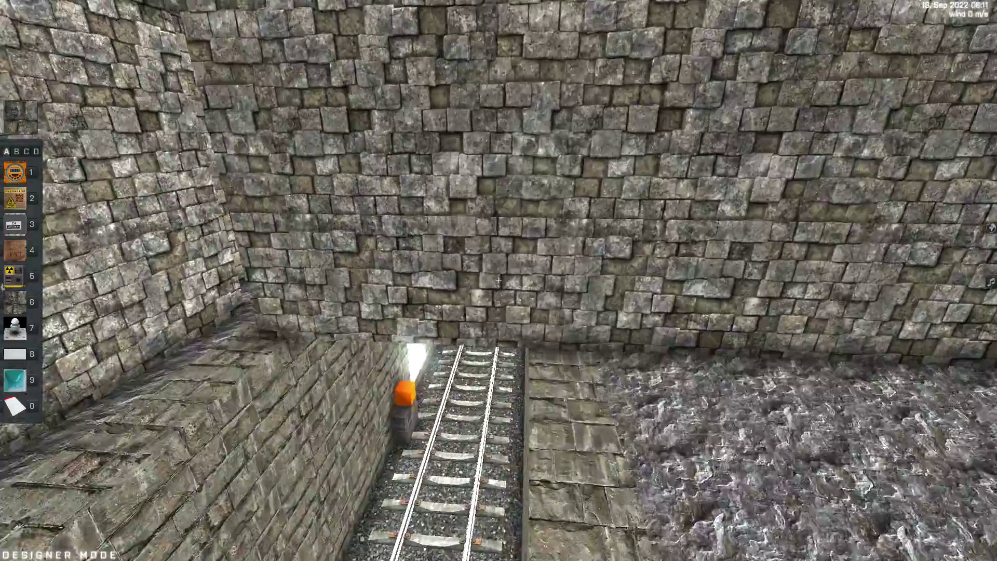
pyautogui.press('w')
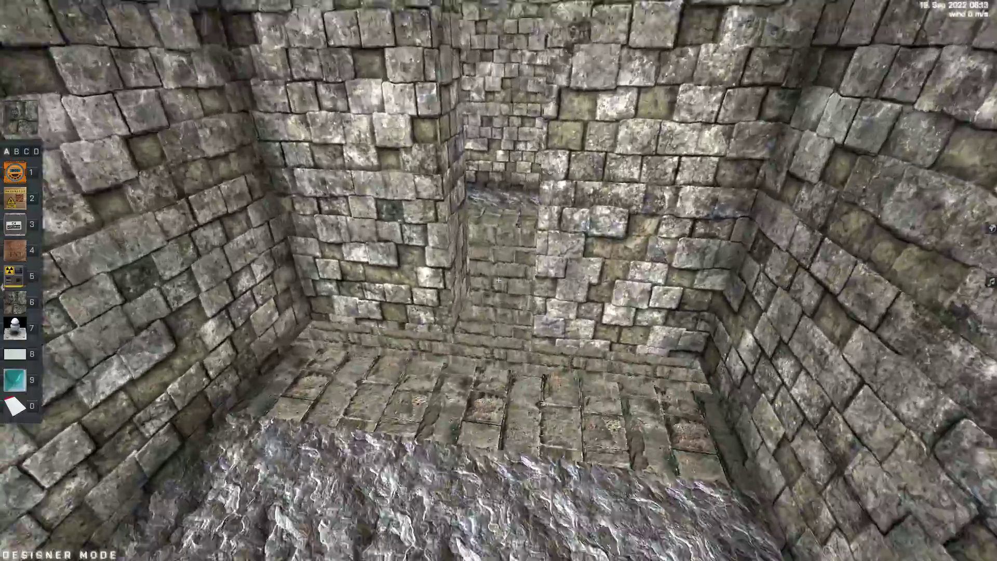
pyautogui.press('w')
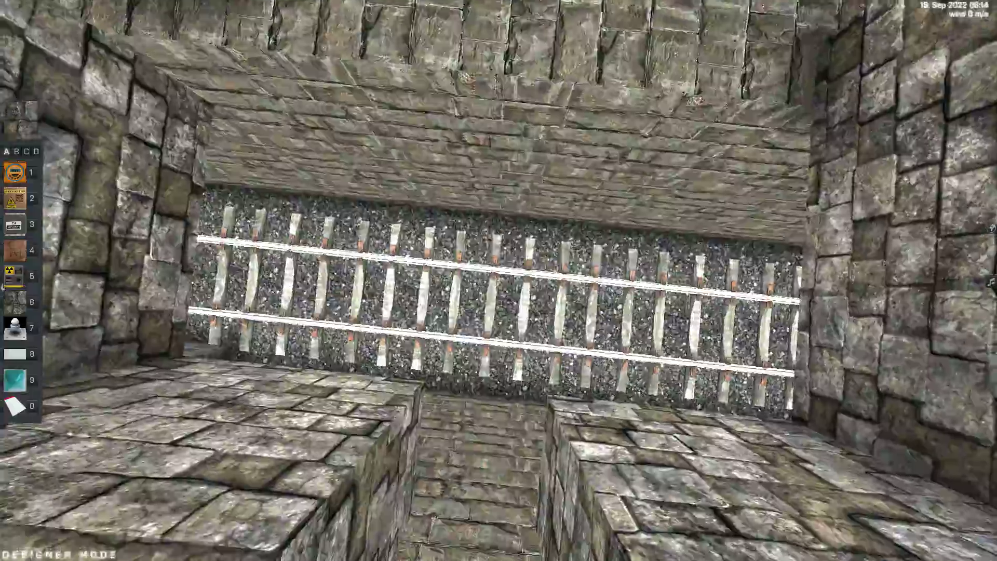
pyautogui.press('w')
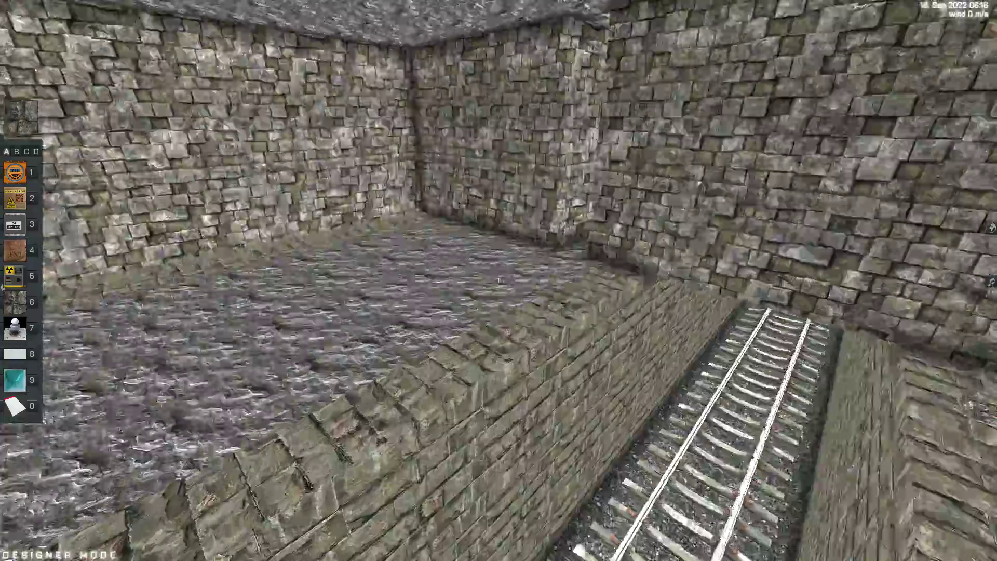
pyautogui.press('w')
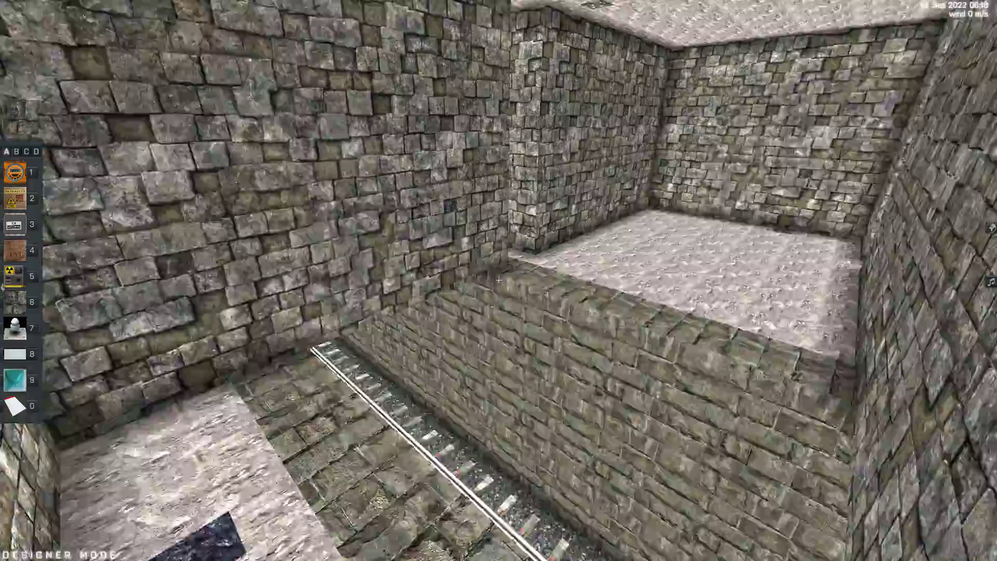
pyautogui.press('w')
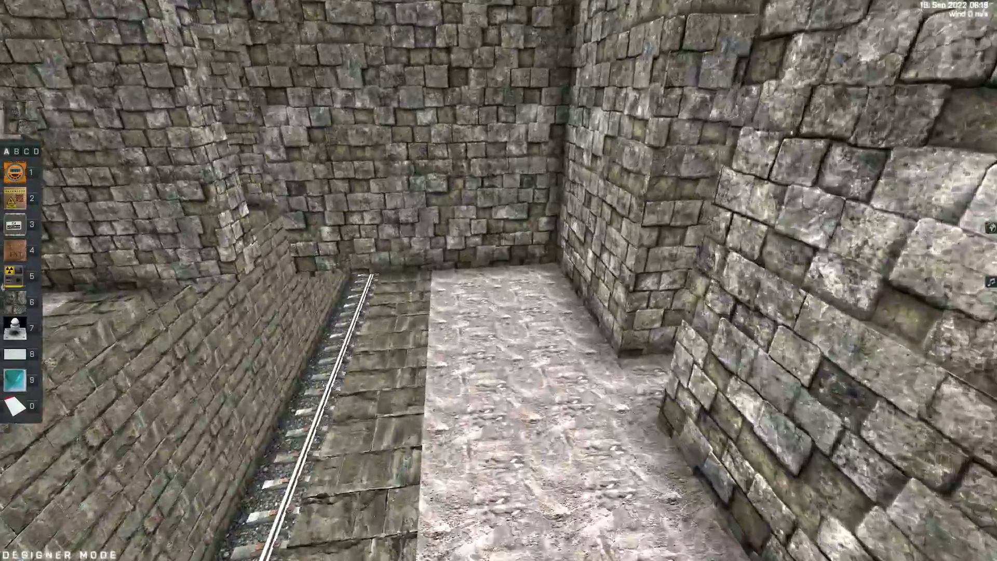
pyautogui.press('w')
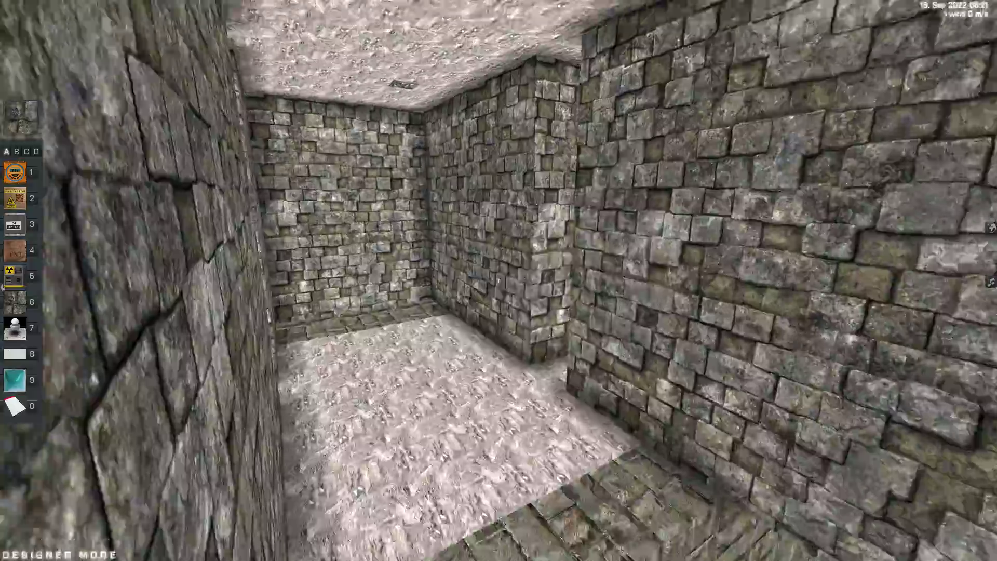
pyautogui.press('w')
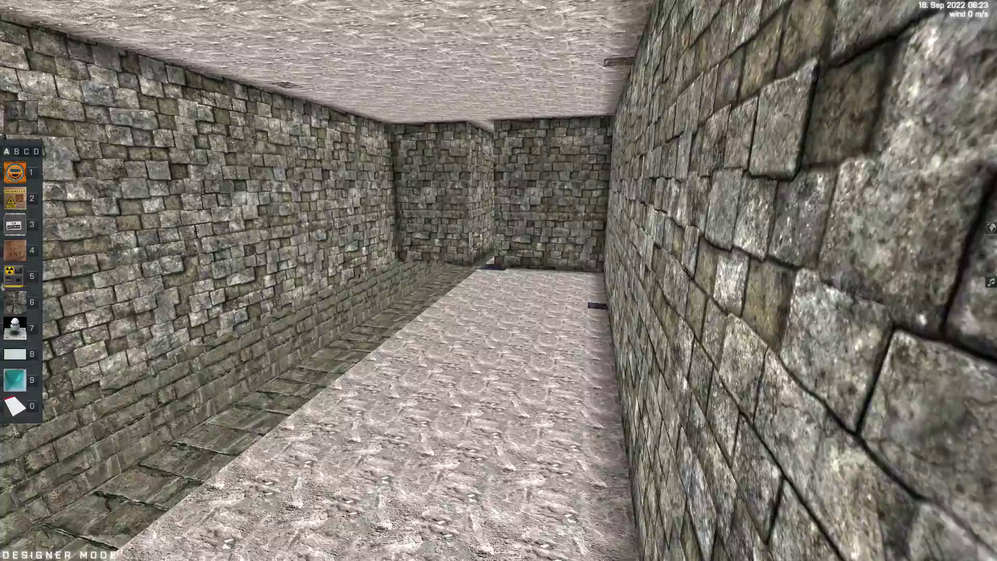
pyautogui.press('s')
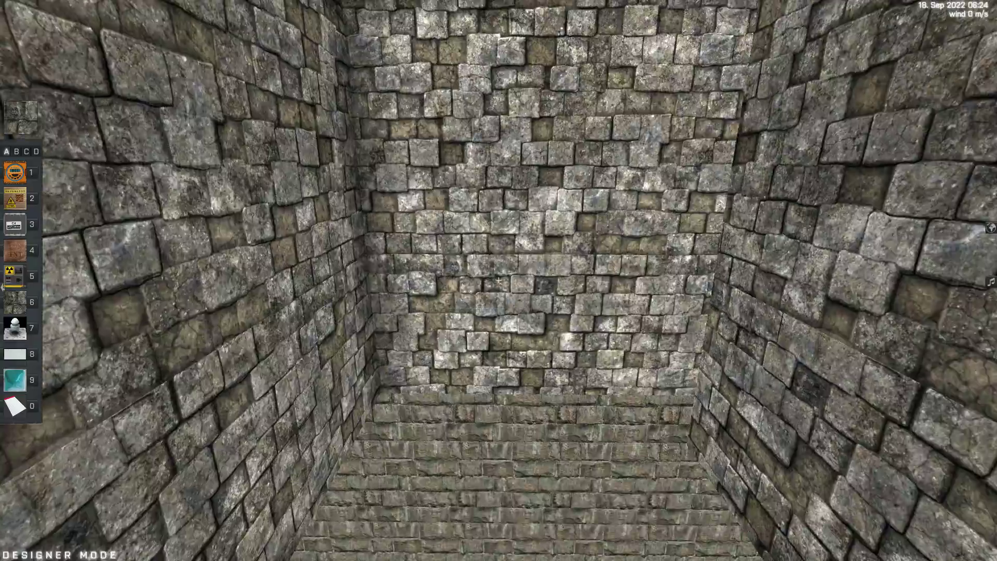
pyautogui.press('w')
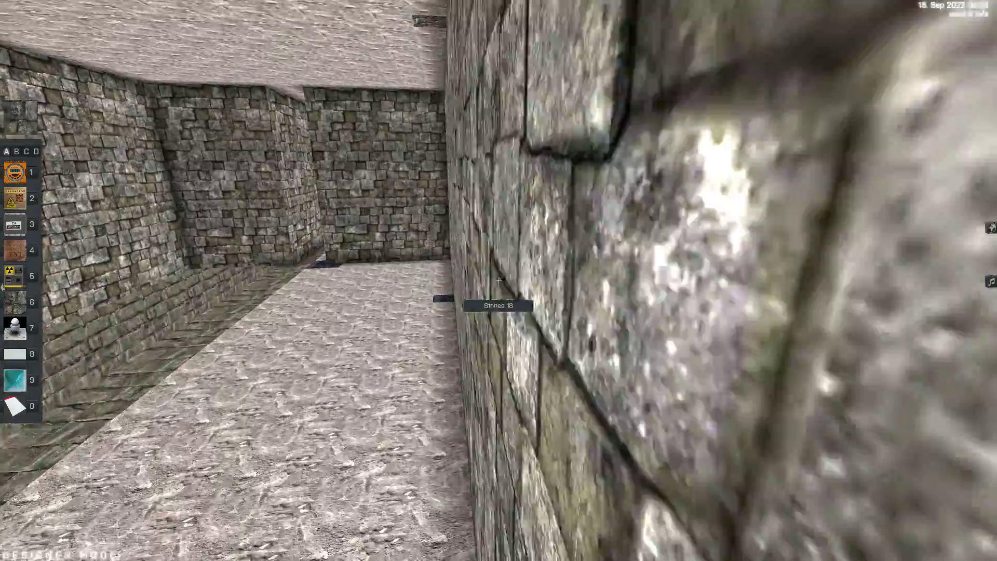
pyautogui.press('w')
pyautogui.press('w')
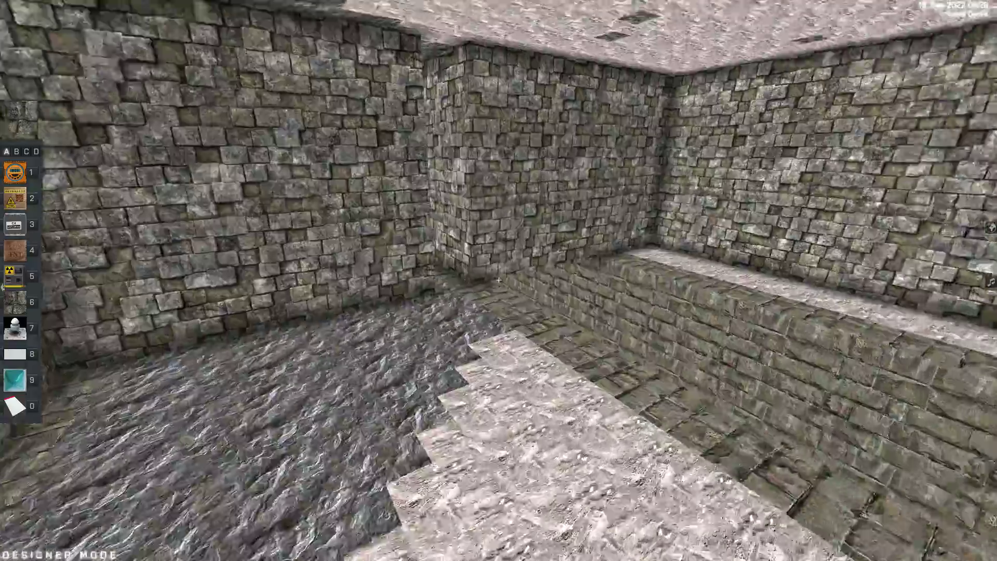
pyautogui.press('w')
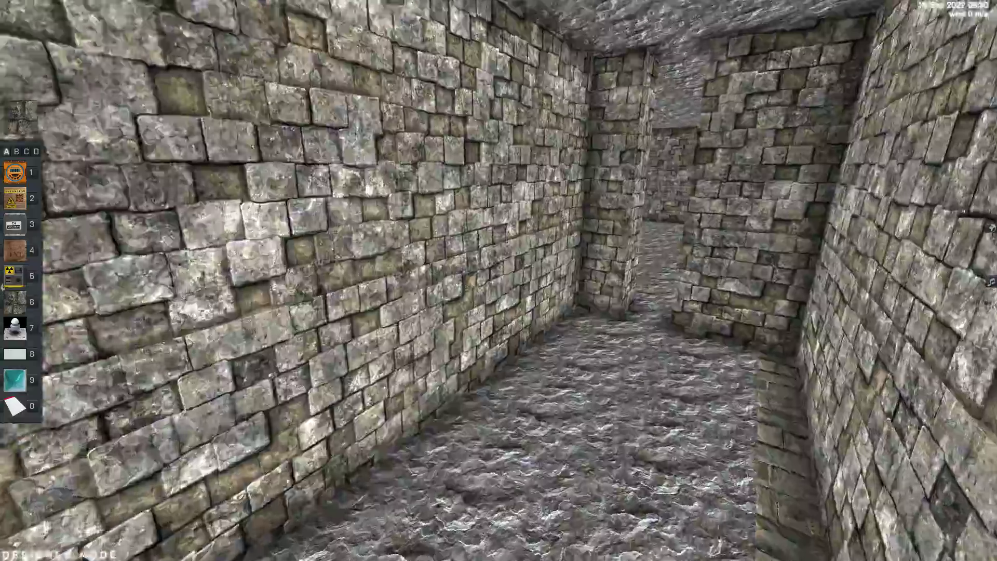
pyautogui.press('w')
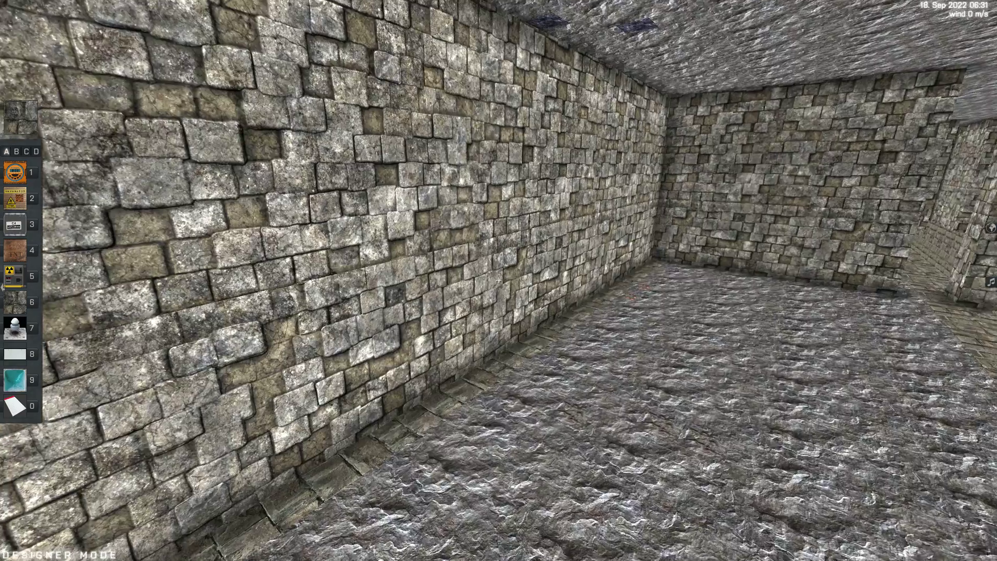
# - Find the Torch among the manufactured blocks with the filter "tor" and place two torches side by side on the stone wall
pyautogui.press('i')
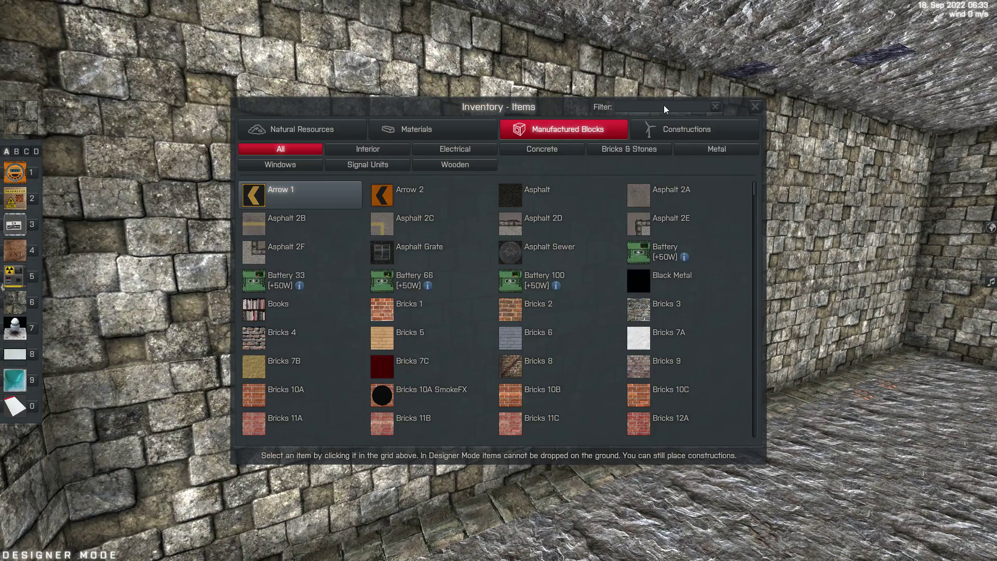
pyautogui.write('tor')
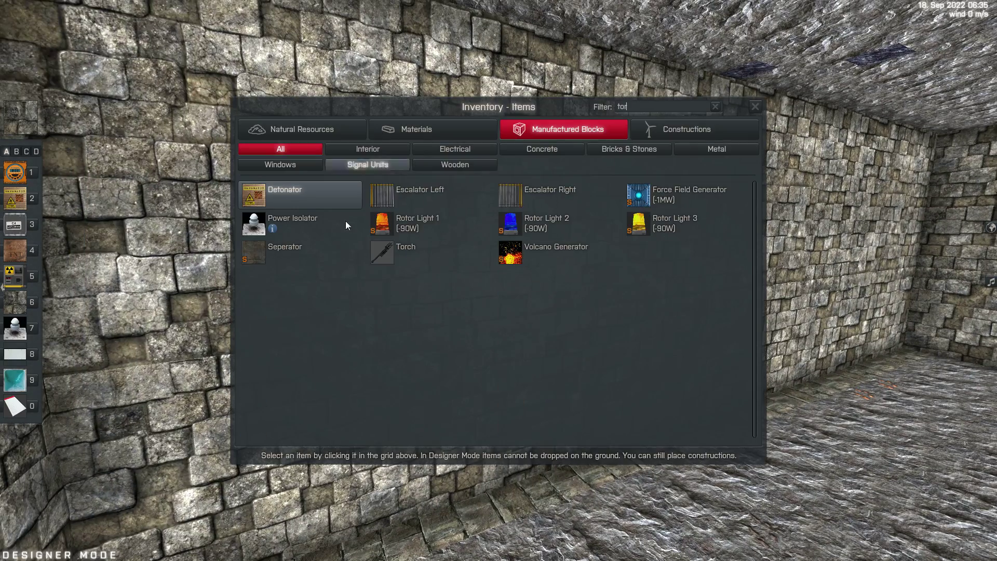
pyautogui.click(393, 255)
pyautogui.press('w')
pyautogui.click(499, 280)
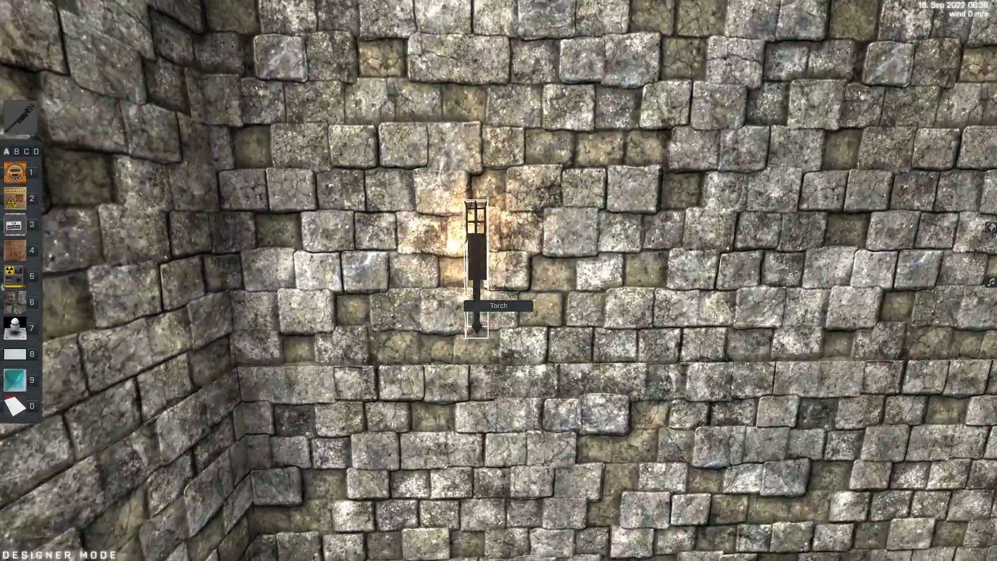
pyautogui.click(499, 280)
pyautogui.press('s')
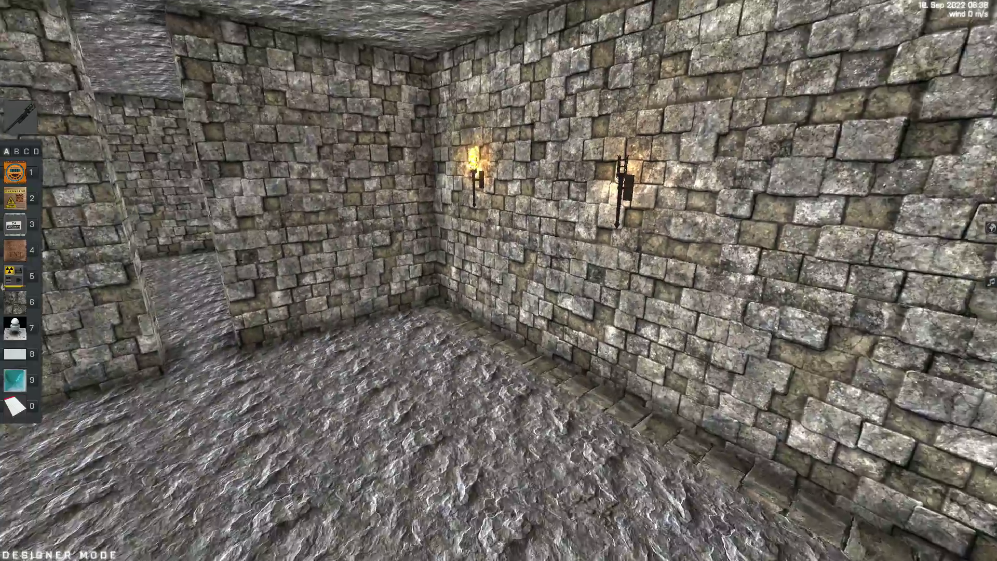
pyautogui.press('w')
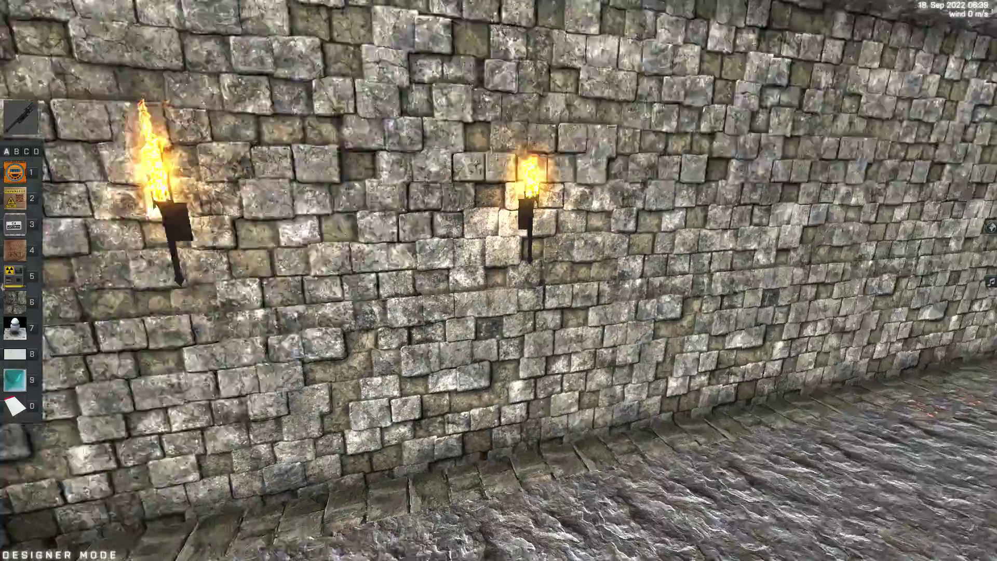
# - Turn off the Light All Over option for the world light, leaving only the torches to light the room
pyautogui.press('e')
pyautogui.press('Escape')
pyautogui.press('Escape')
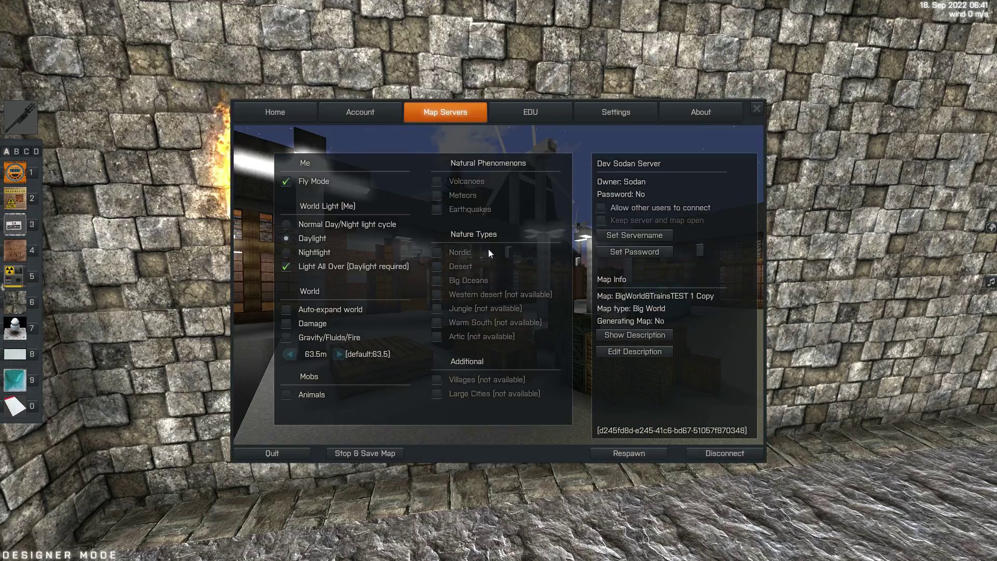
pyautogui.press('Escape')
pyautogui.press('s')
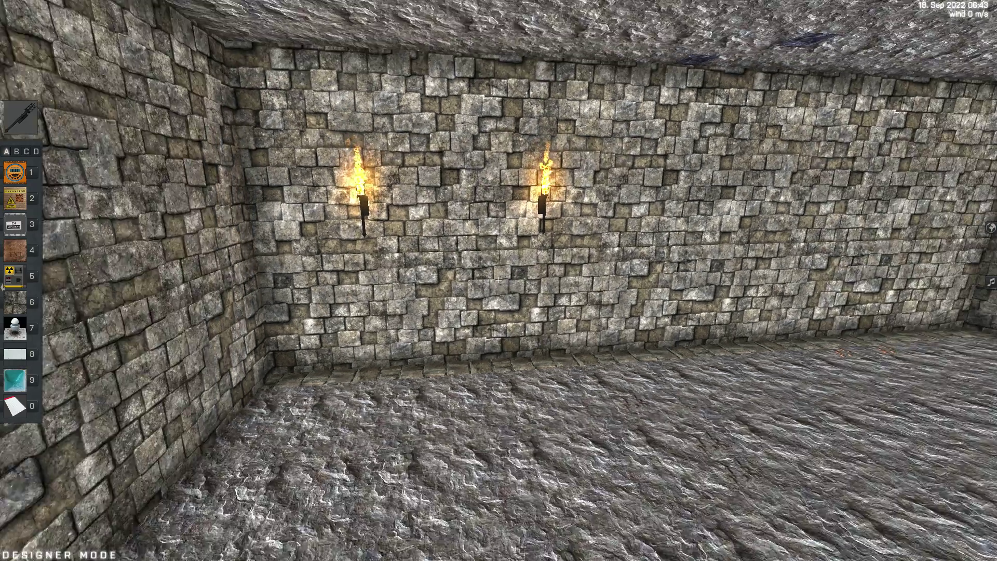
pyautogui.press('w')
pyautogui.press('l')
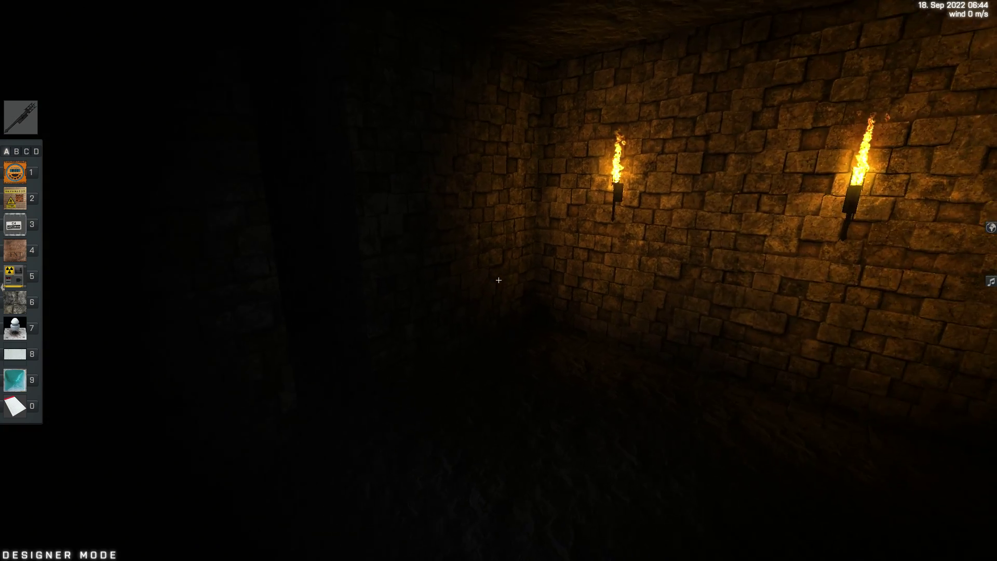
# - Place a third torch on the adjoining wall and inspect the torch-lit corner and rock ceiling
pyautogui.press('s')
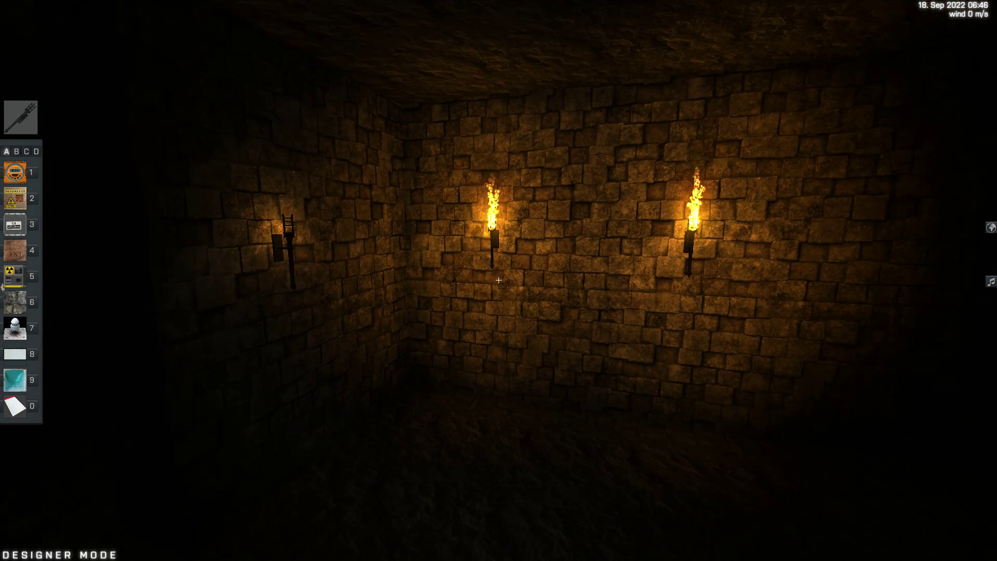
pyautogui.press('w')
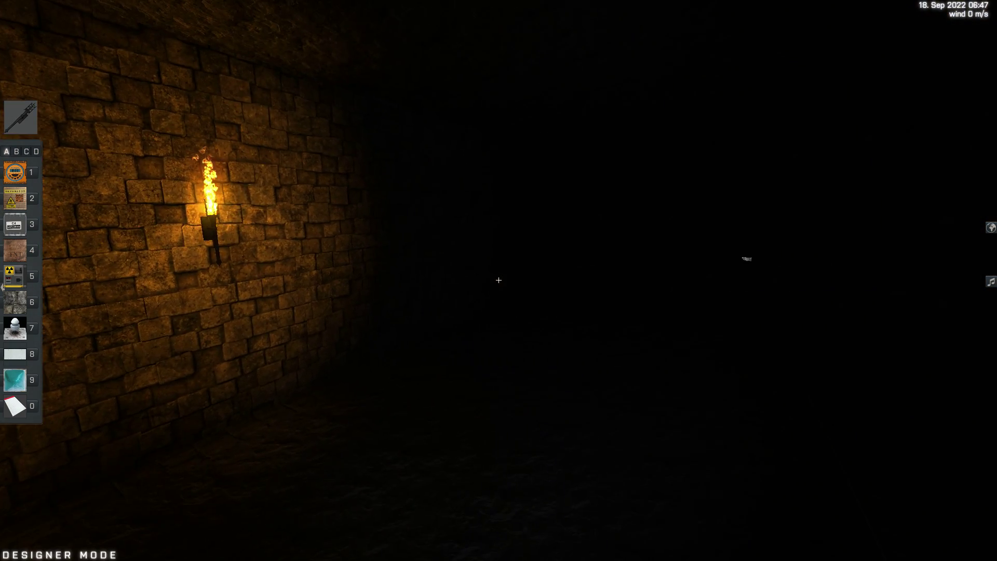
pyautogui.press('s')
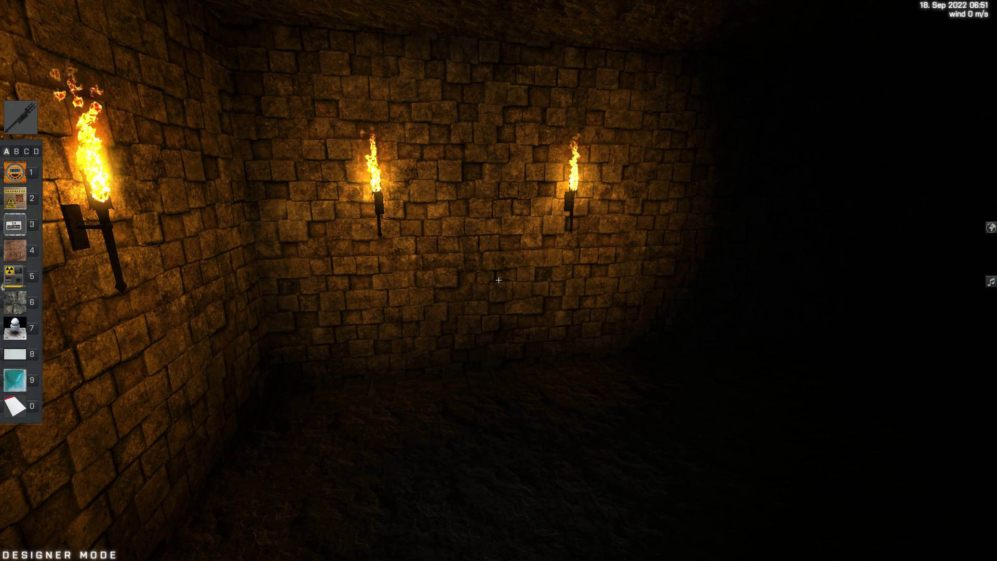
pyautogui.press('s')
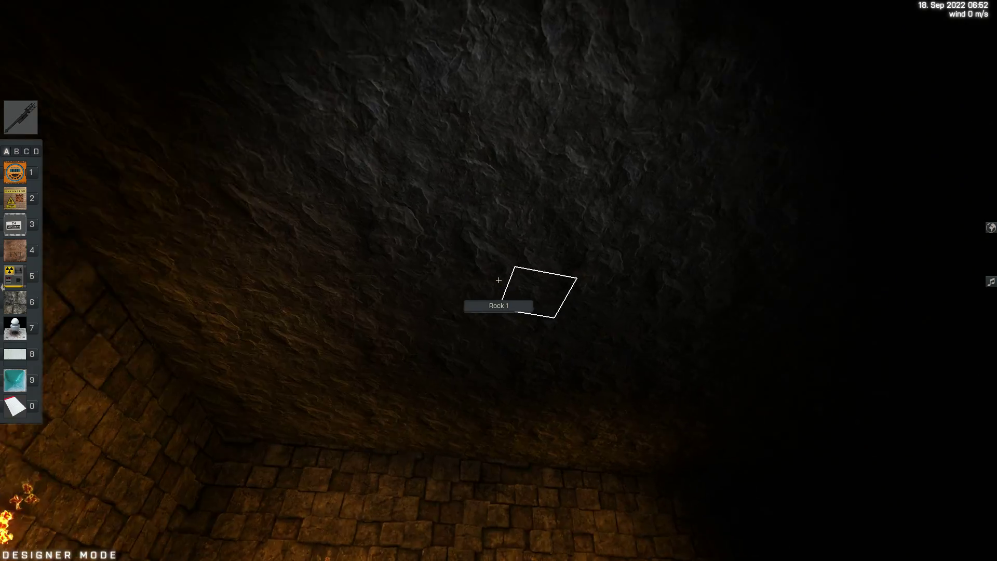
pyautogui.press('s')
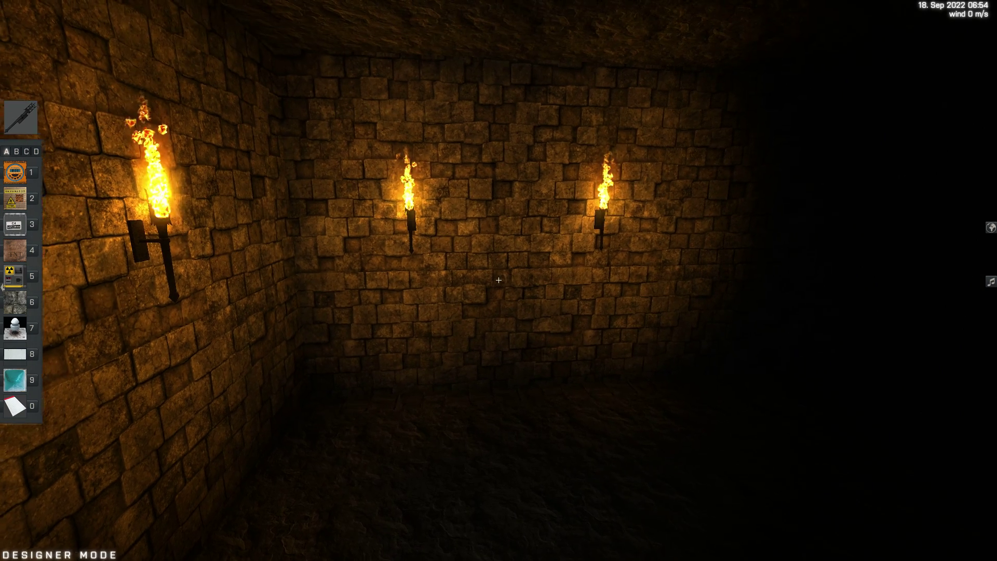
# - Teleport to SpawnPoint 50, Main Spawn, and fly out over the railway bridges toward the forested island with the stone rooms
pyautogui.press('a')
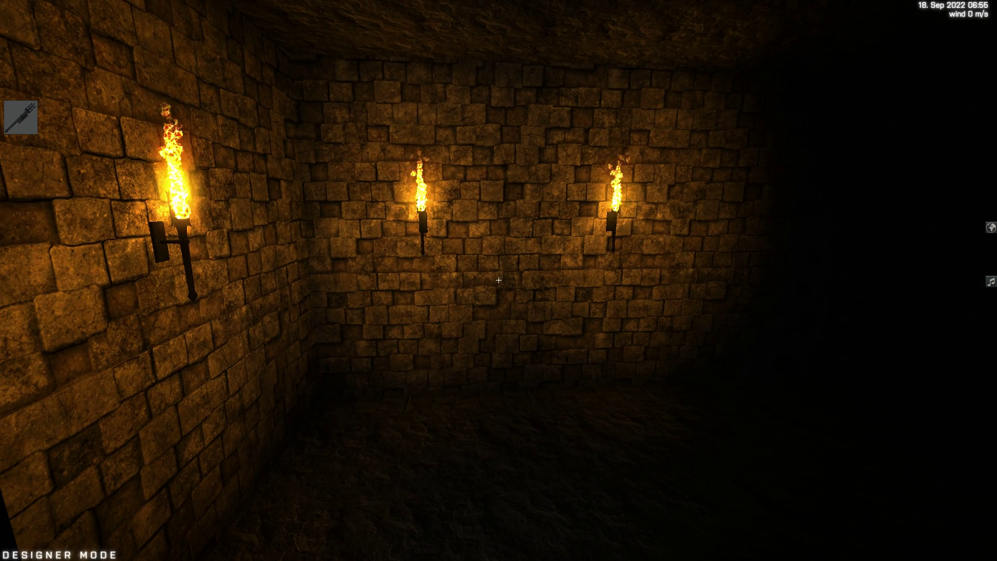
pyautogui.press('m')
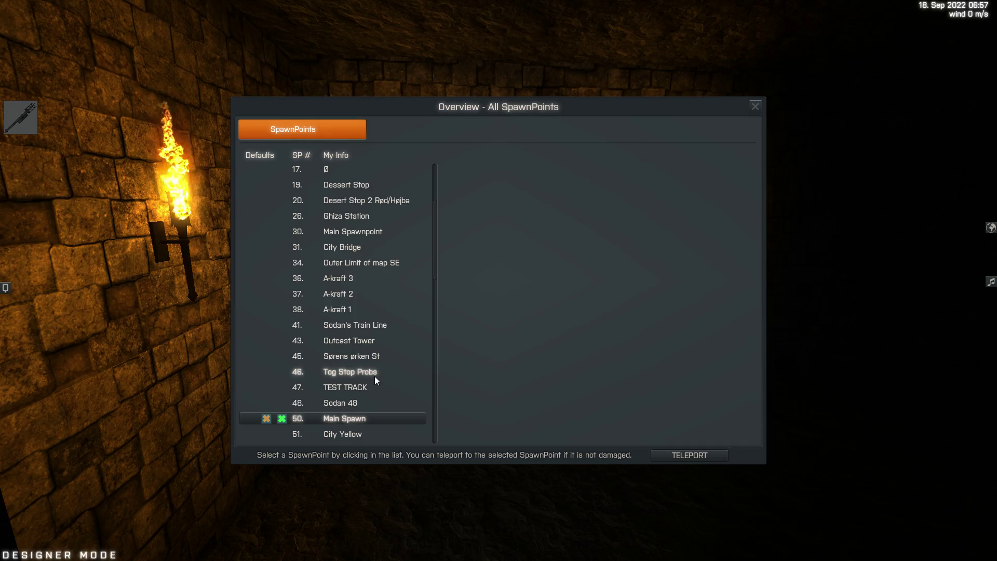
pyautogui.doubleClick(379, 419)
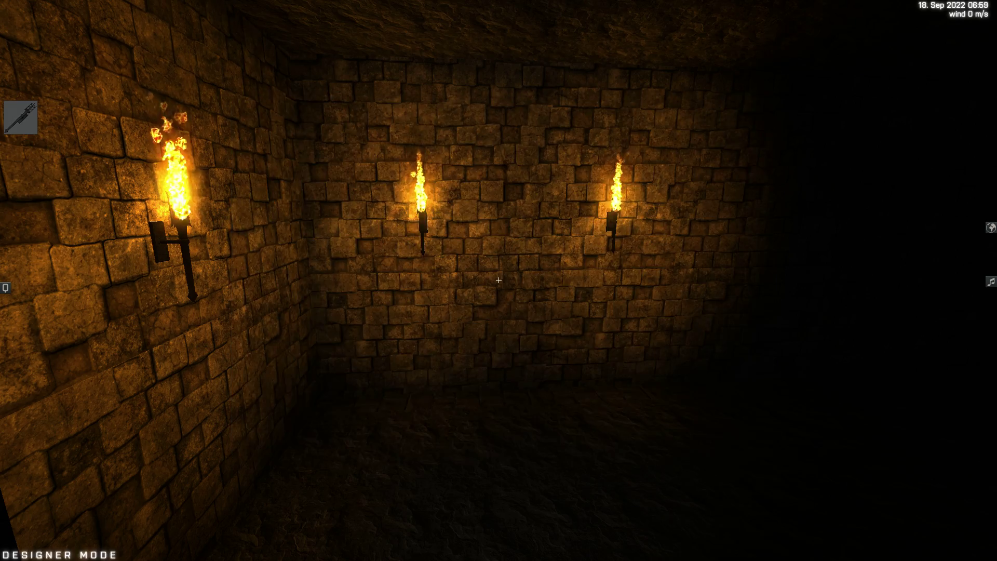
pyautogui.press('w')
pyautogui.press('space')
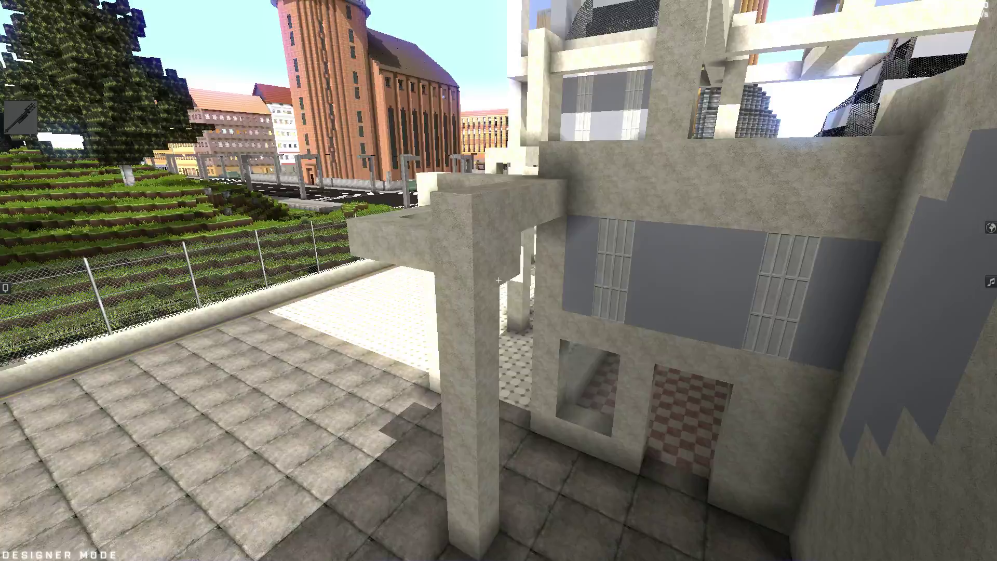
pyautogui.press('w')
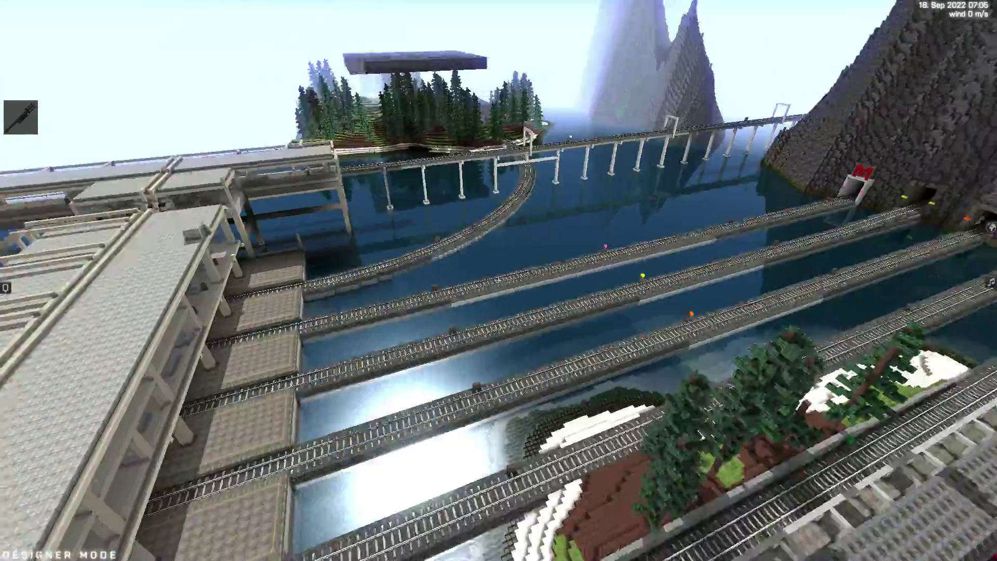
pyautogui.press('w')
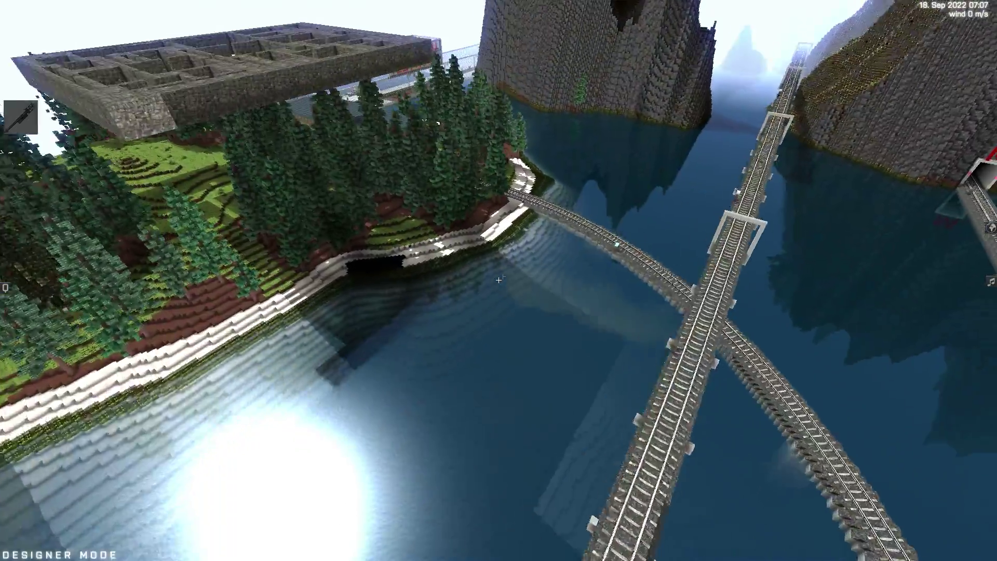
pyautogui.press('a')
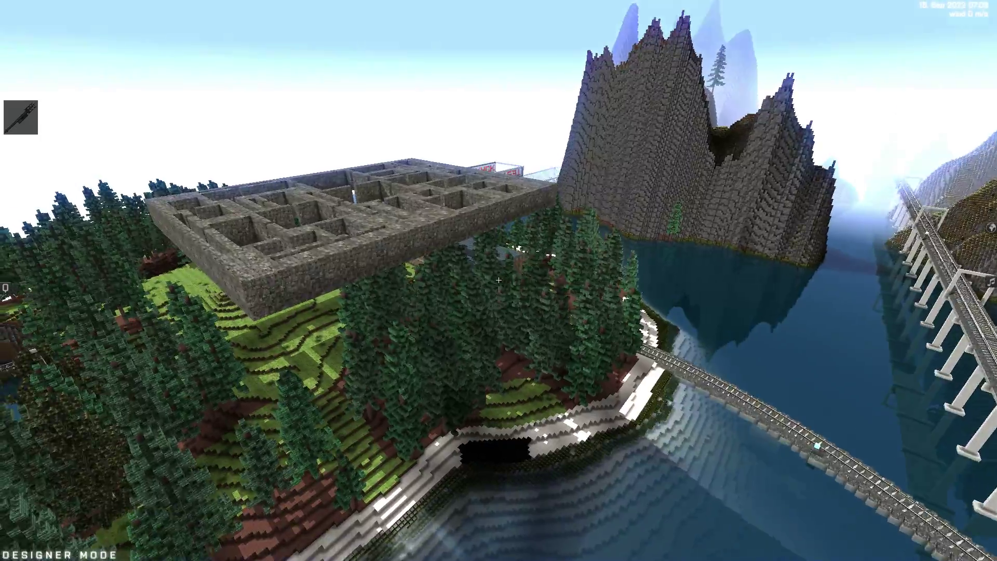
# - Mark a cubic area of about 122 × 10 × 205 blocks above the water between the island and the mountain
pyautogui.rightClick(498, 280)
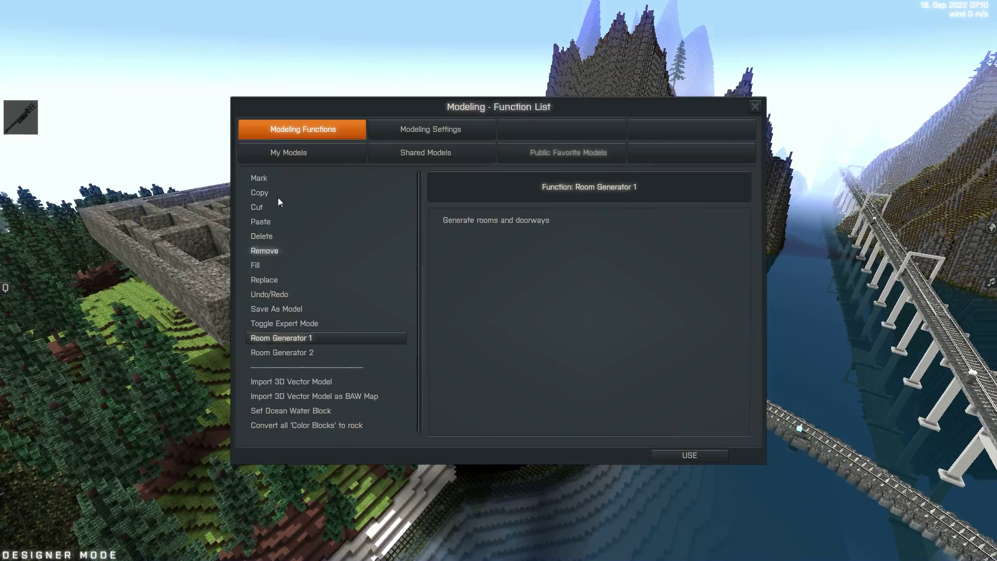
pyautogui.click(691, 456)
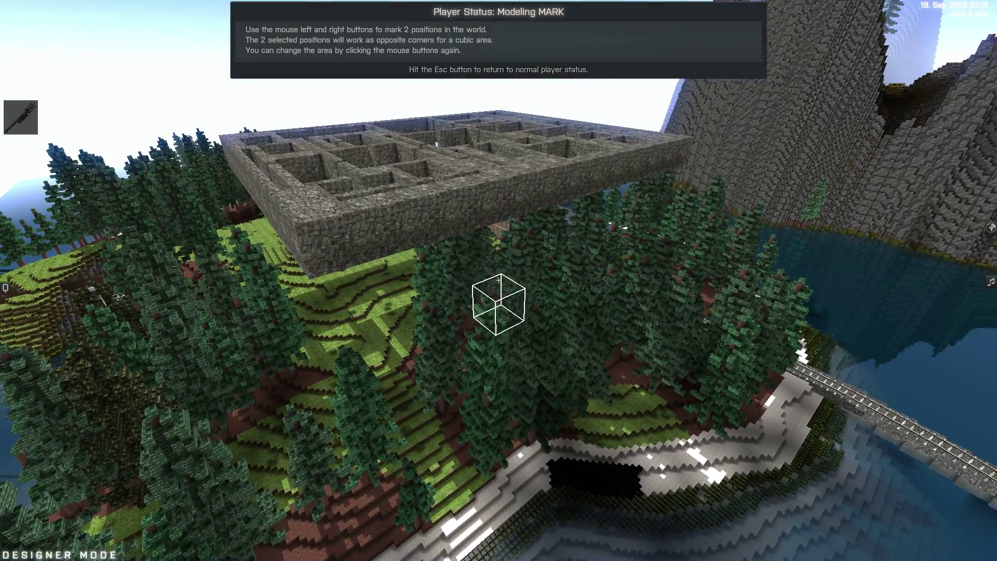
pyautogui.click(499, 281)
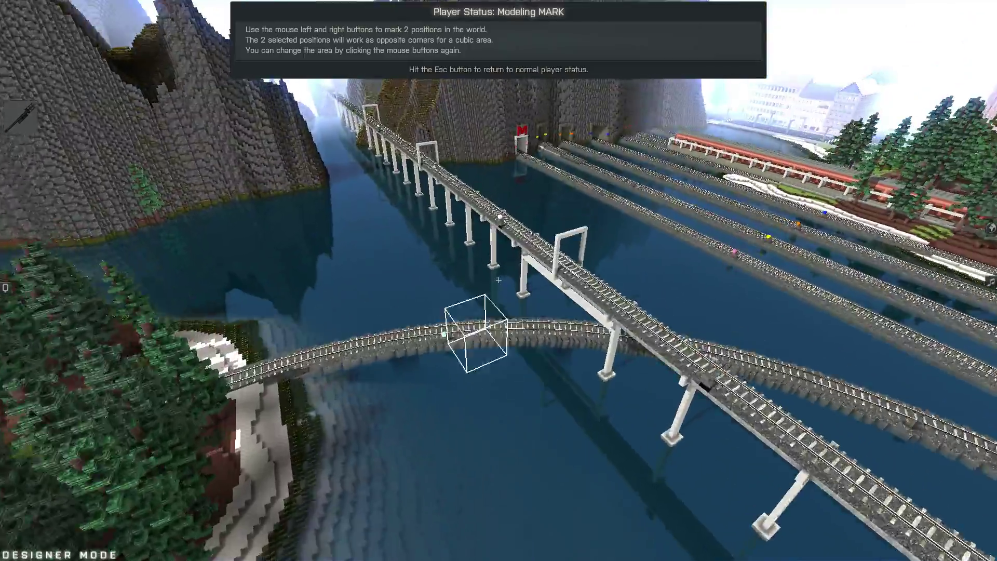
pyautogui.press('w')
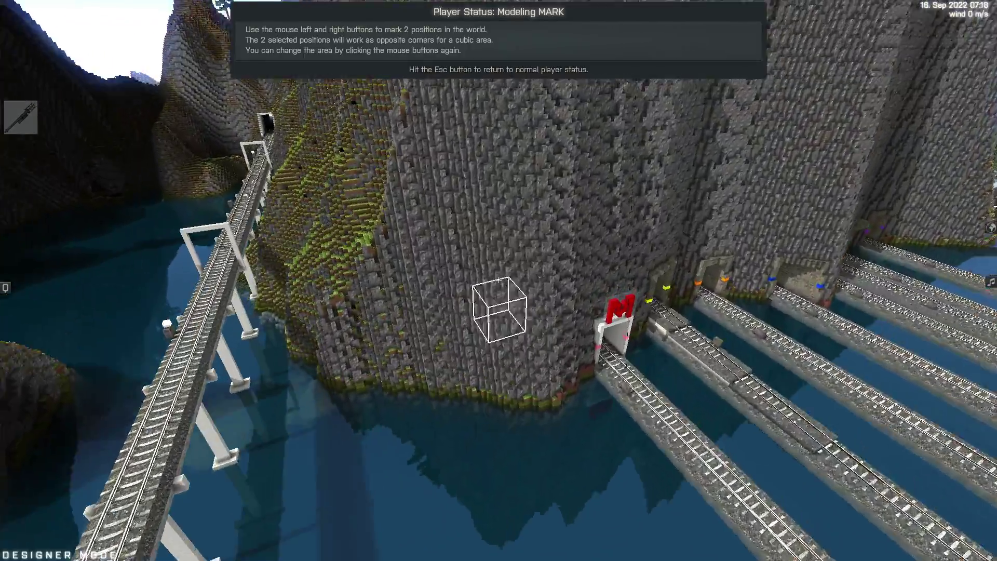
pyautogui.rightClick(499, 281)
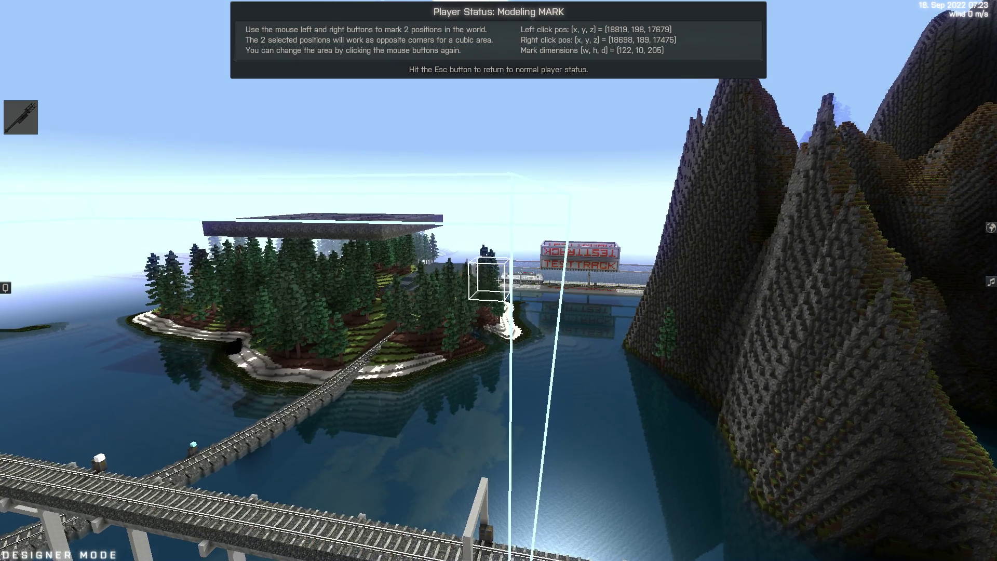
# - Reposition the second corner of the marked area above the water until its dimensions are 154 × 8 × 212 blocks
pyautogui.rightClick(499, 281)
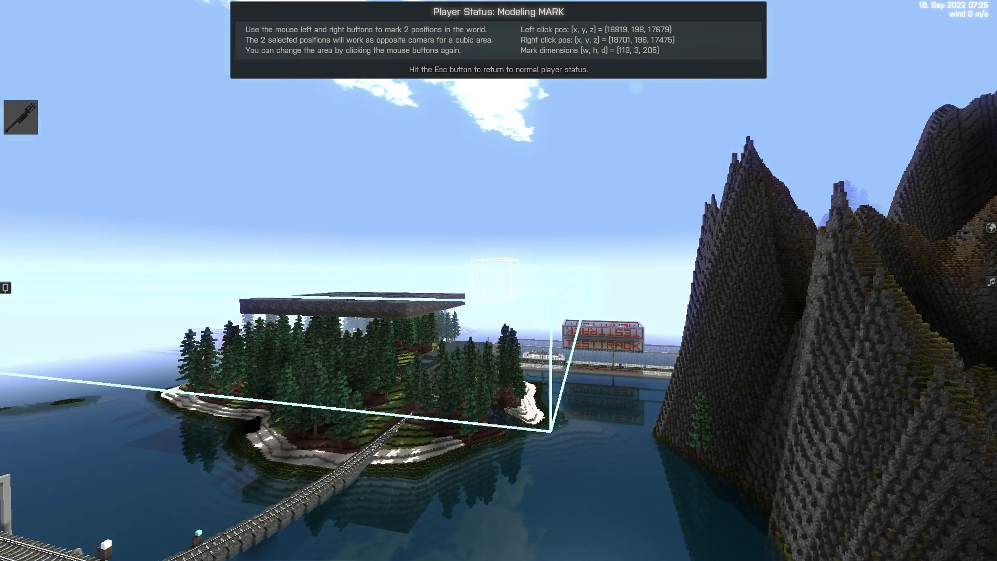
pyautogui.rightClick(499, 280)
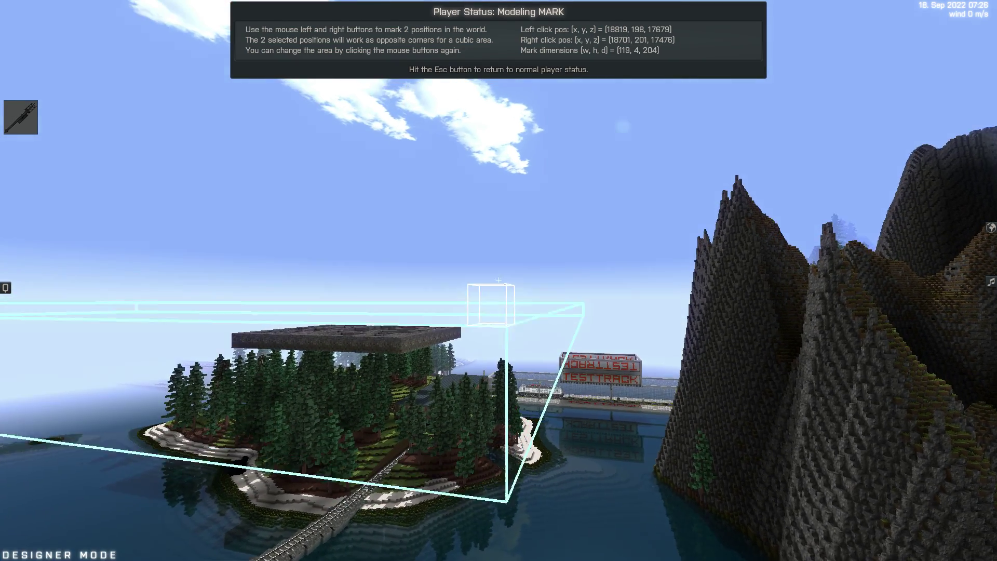
pyautogui.rightClick(499, 280)
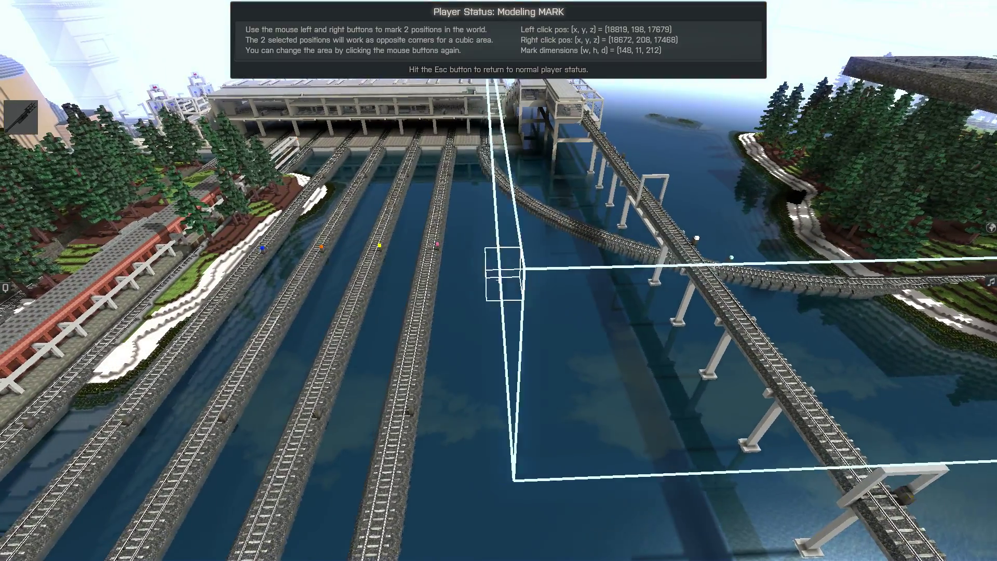
pyautogui.rightClick(499, 281)
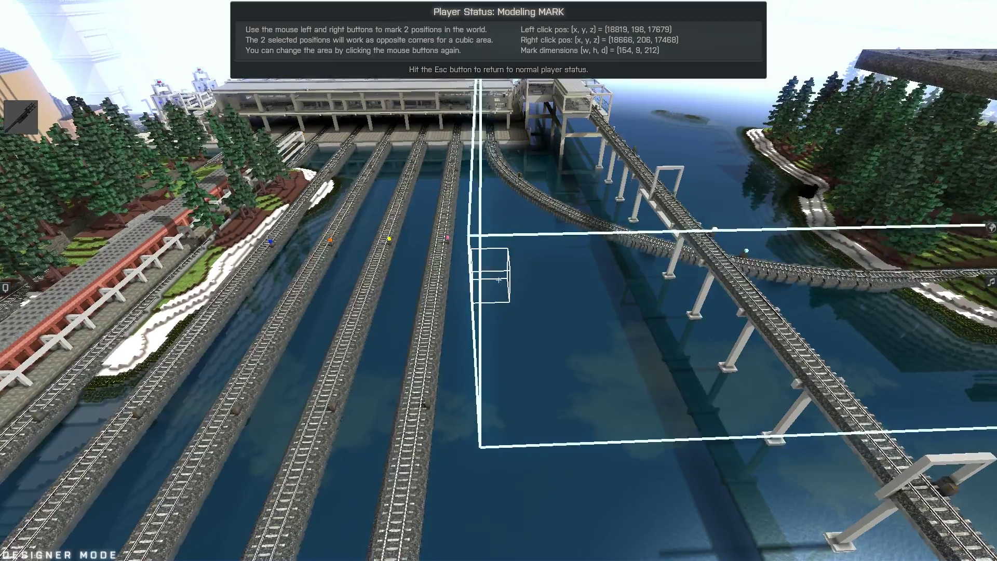
pyautogui.rightClick(499, 281)
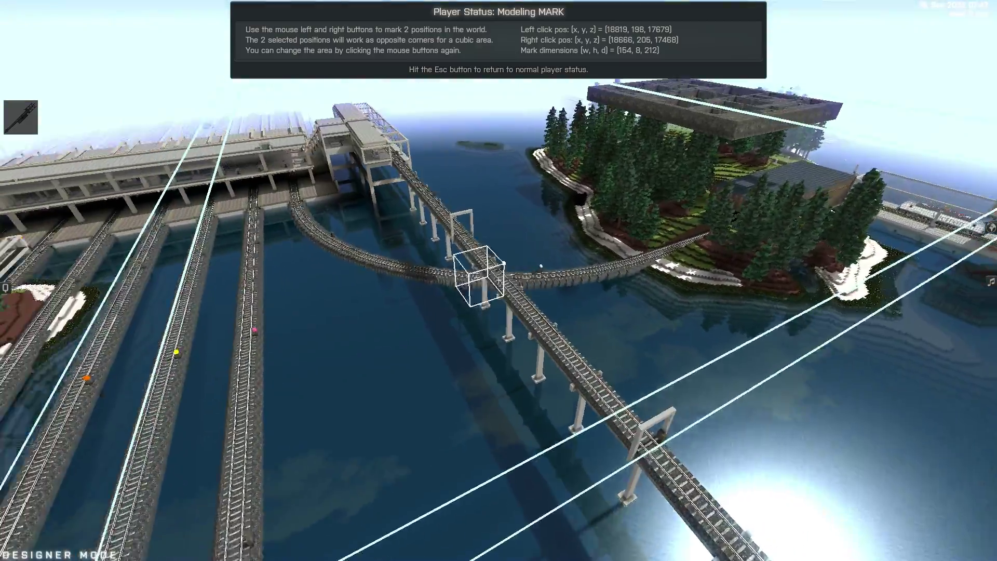
# - Start Room Generator 2 on the marked area, clear the inventory filter and choose Bricks 5 as the block for the rooms
pyautogui.press('m')
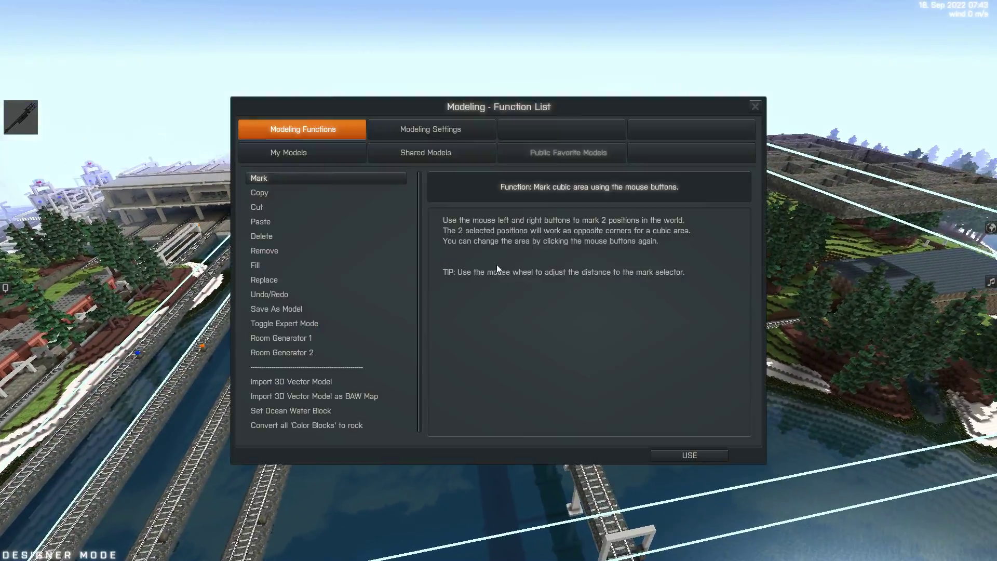
pyautogui.click(299, 353)
pyautogui.click(670, 455)
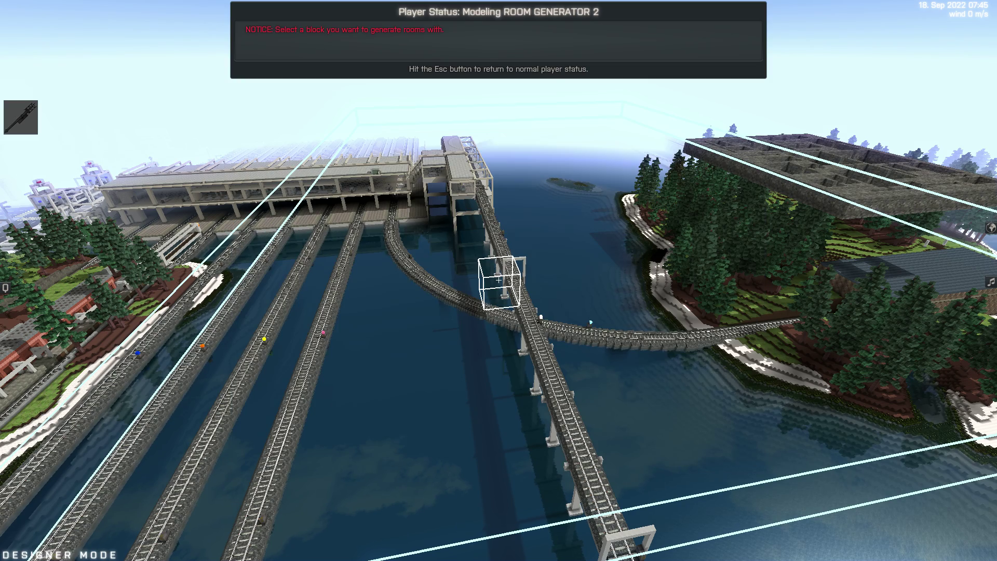
pyautogui.press('a')
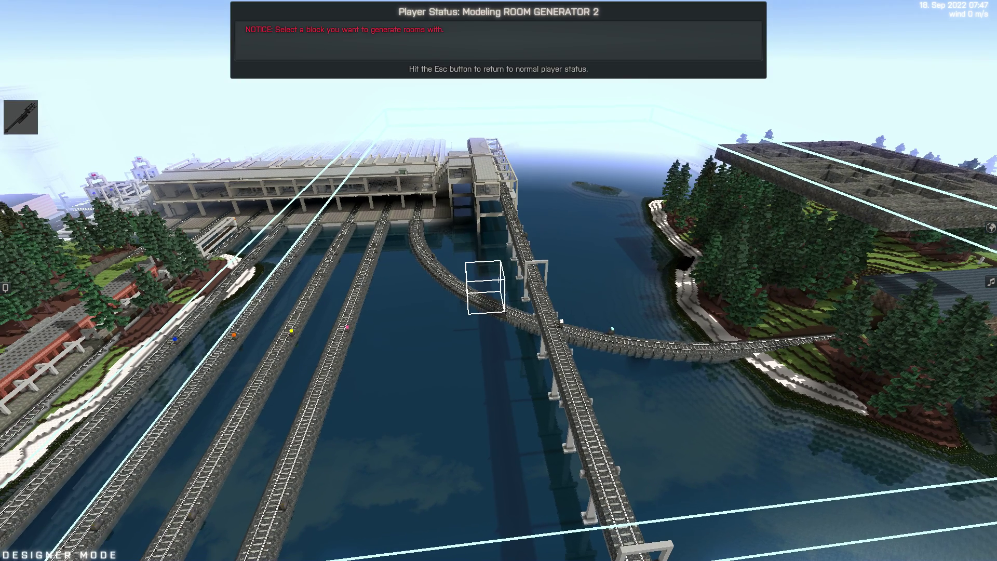
pyautogui.press('i')
pyautogui.press('i')
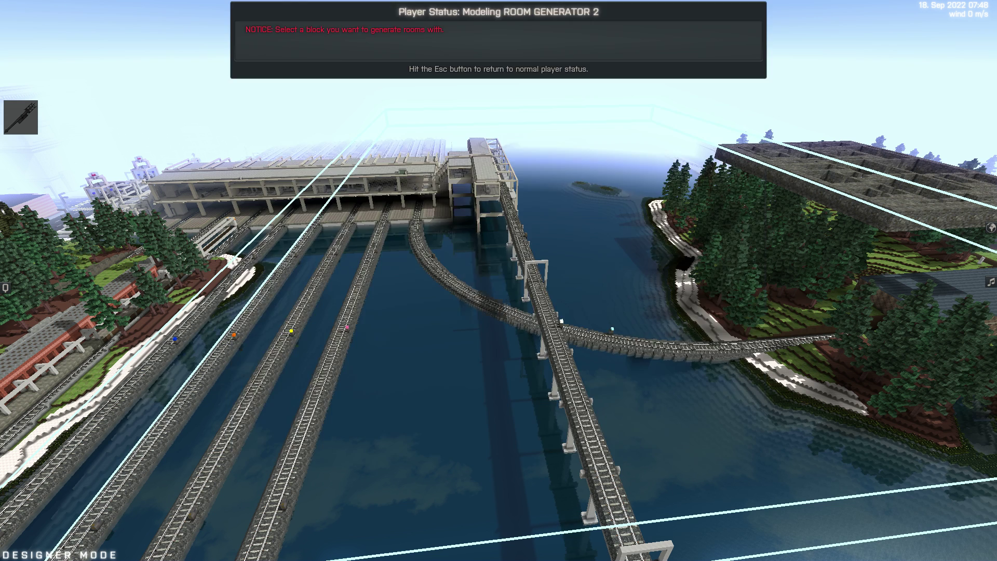
pyautogui.press('i')
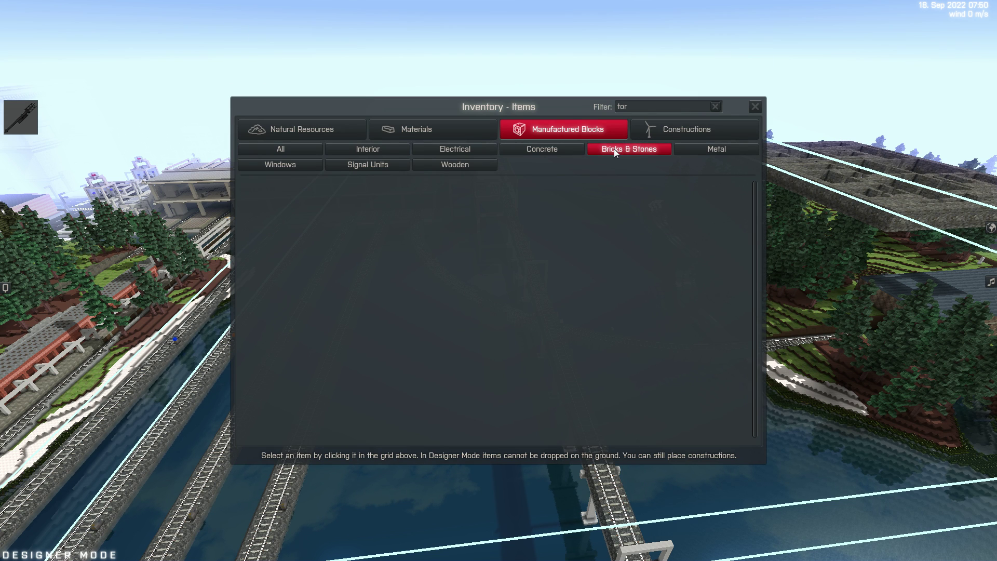
pyautogui.click(716, 107)
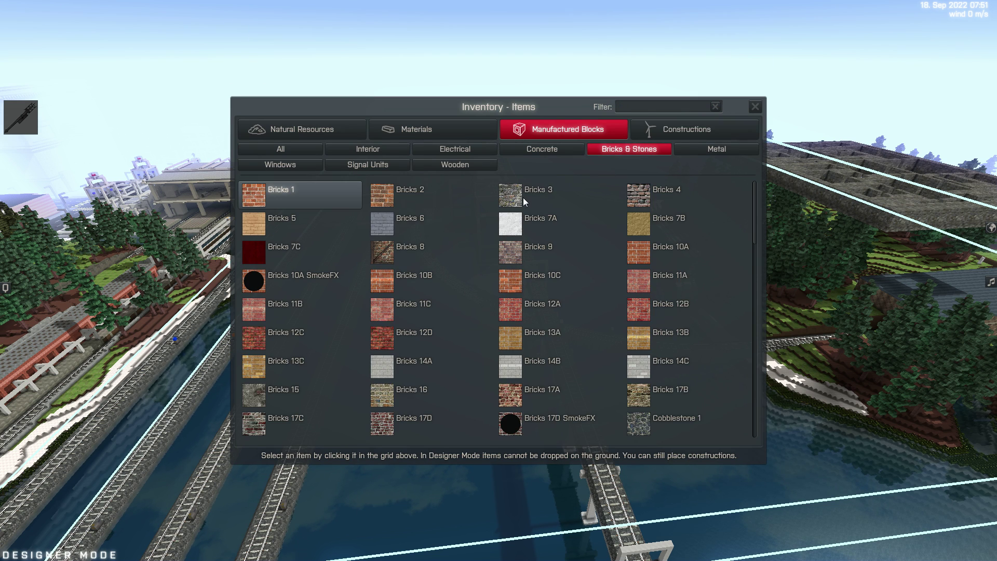
pyautogui.click(263, 224)
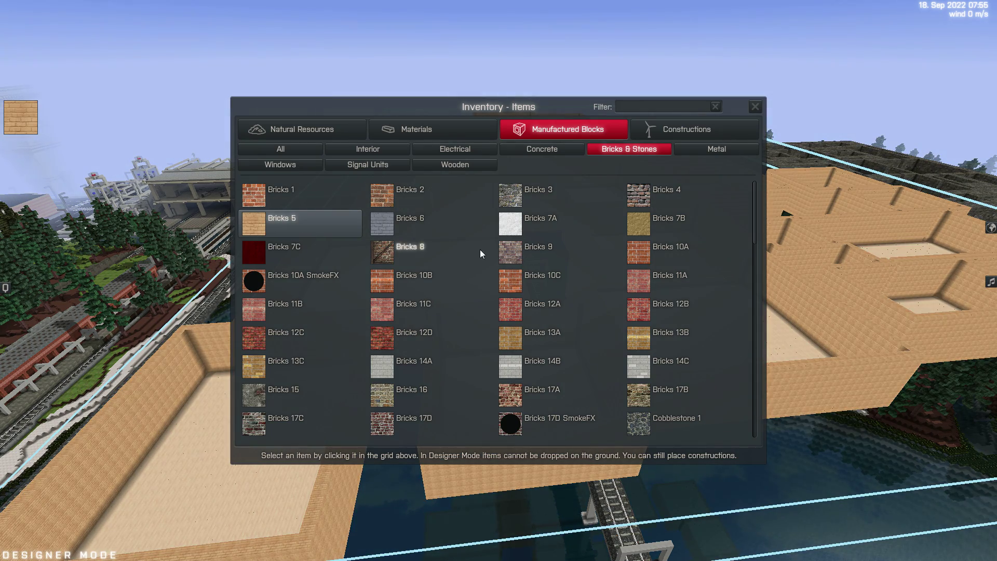
# - Look over the generated rooms and change the Room Generator 2 block to Bricks 2
pyautogui.press('e')
pyautogui.press('d')
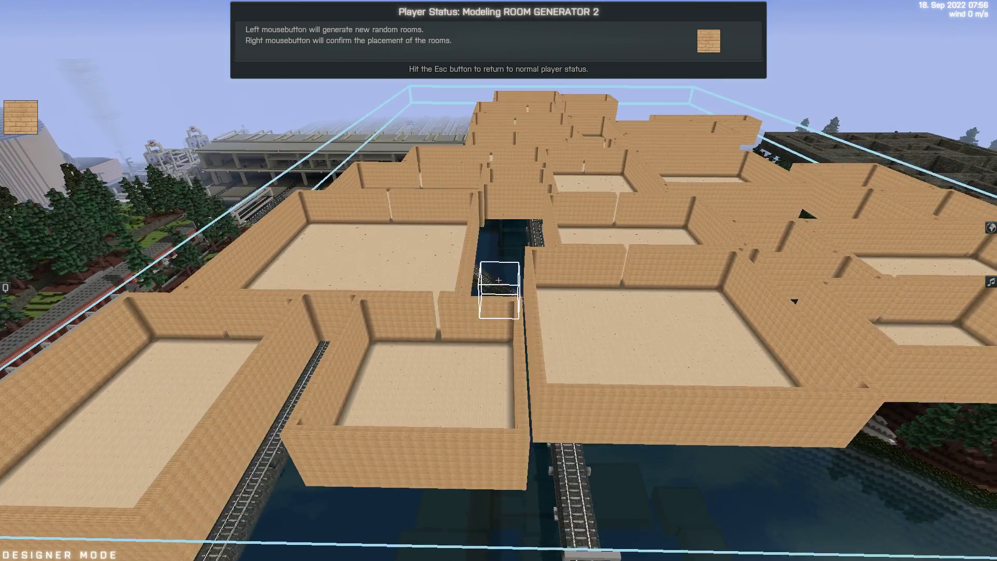
pyautogui.press('e')
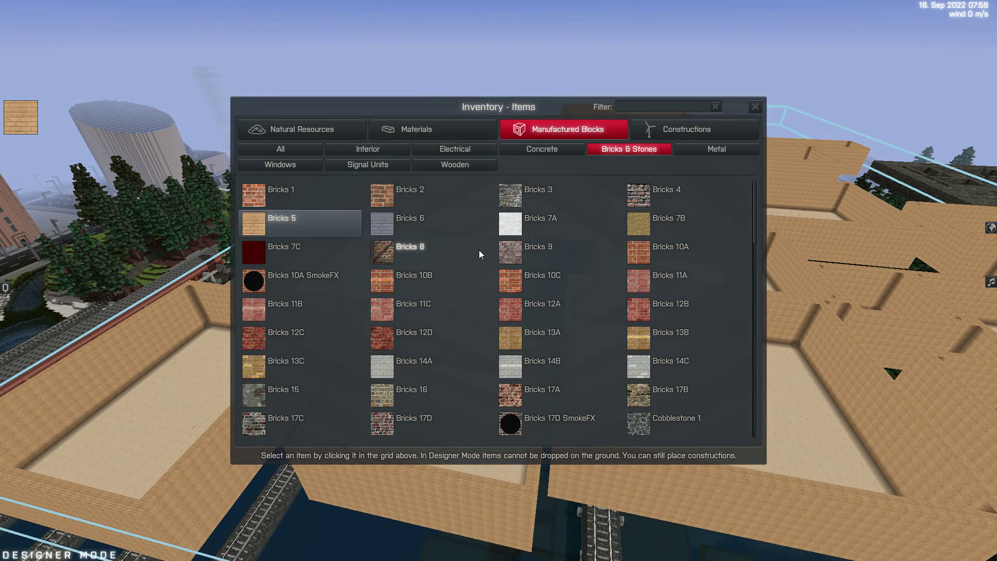
pyautogui.click(382, 192)
pyautogui.press('i')
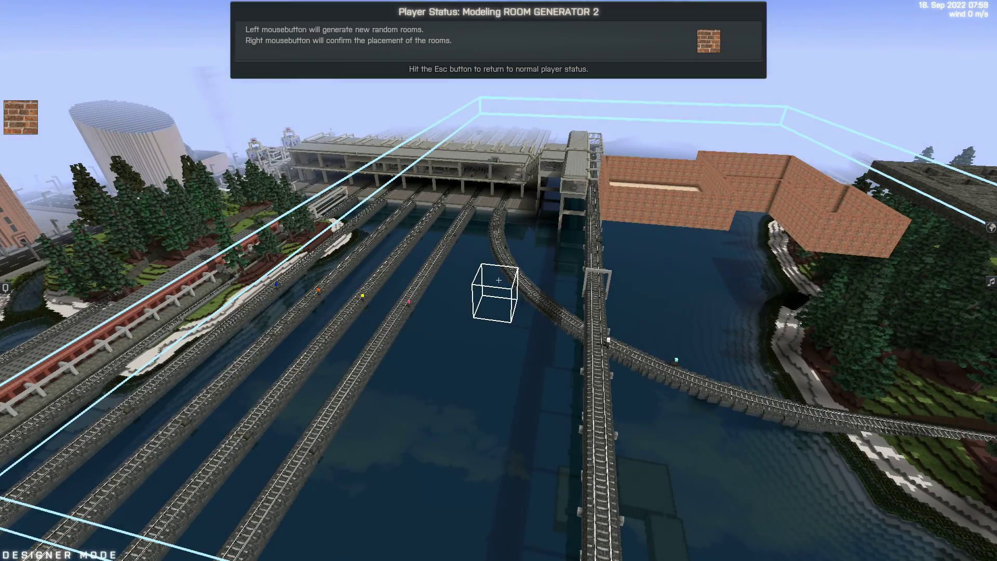
# - Generate several new random Bricks 2 room layouts in the marked area, confirm the placement of one and leave the generator
pyautogui.press('space')
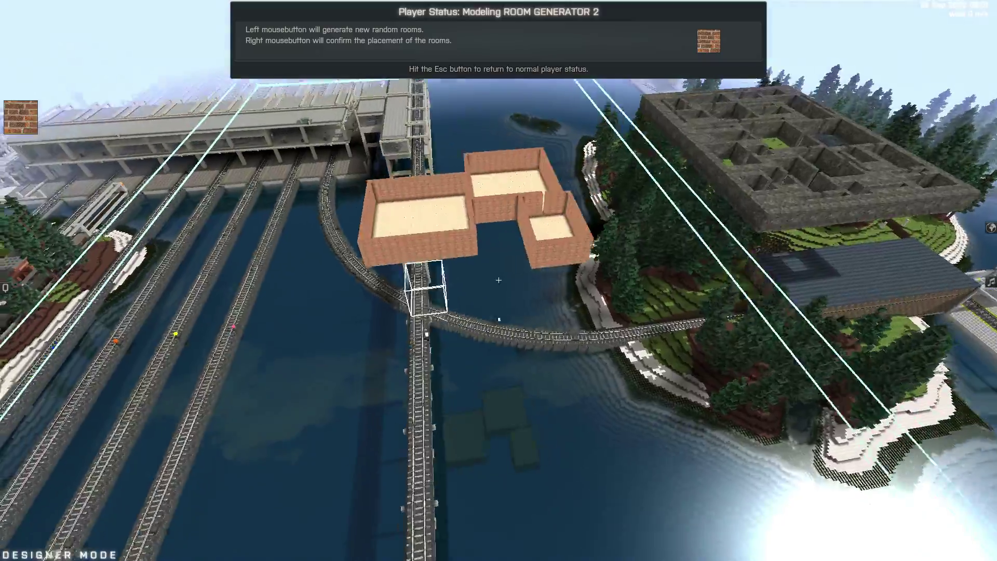
pyautogui.click(499, 280)
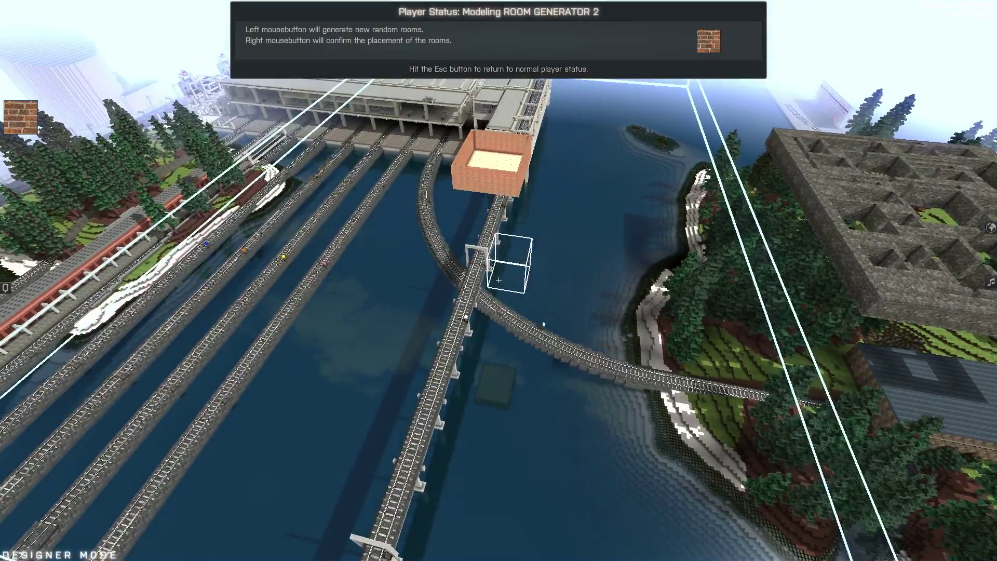
pyautogui.click(498, 280)
pyautogui.press('d')
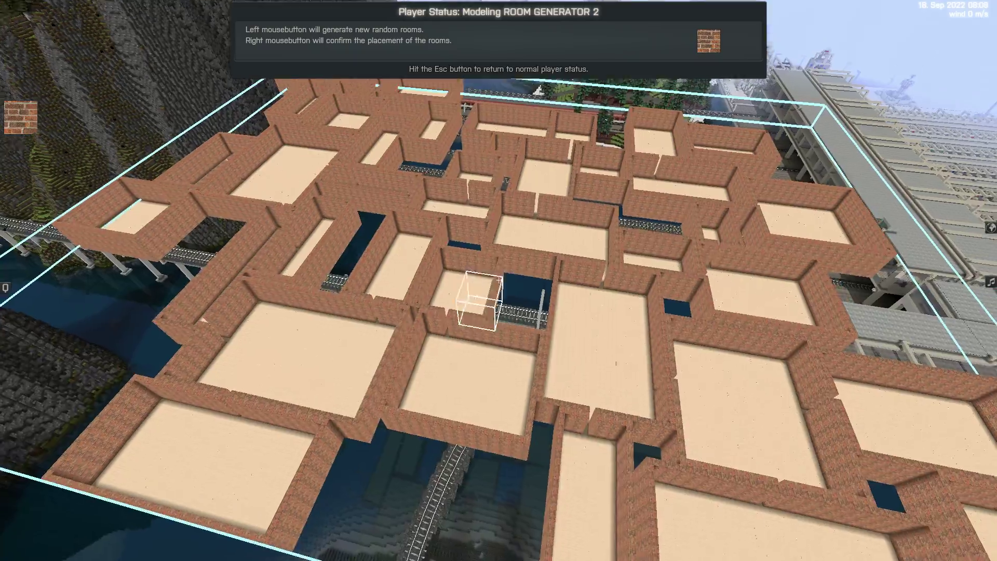
pyautogui.click(498, 280)
pyautogui.click(499, 281)
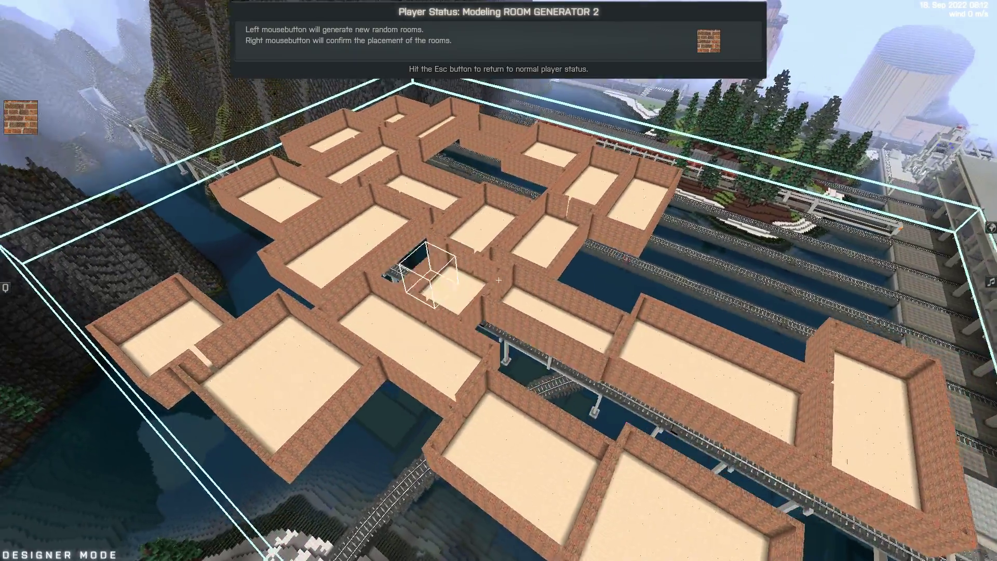
pyautogui.click(498, 280)
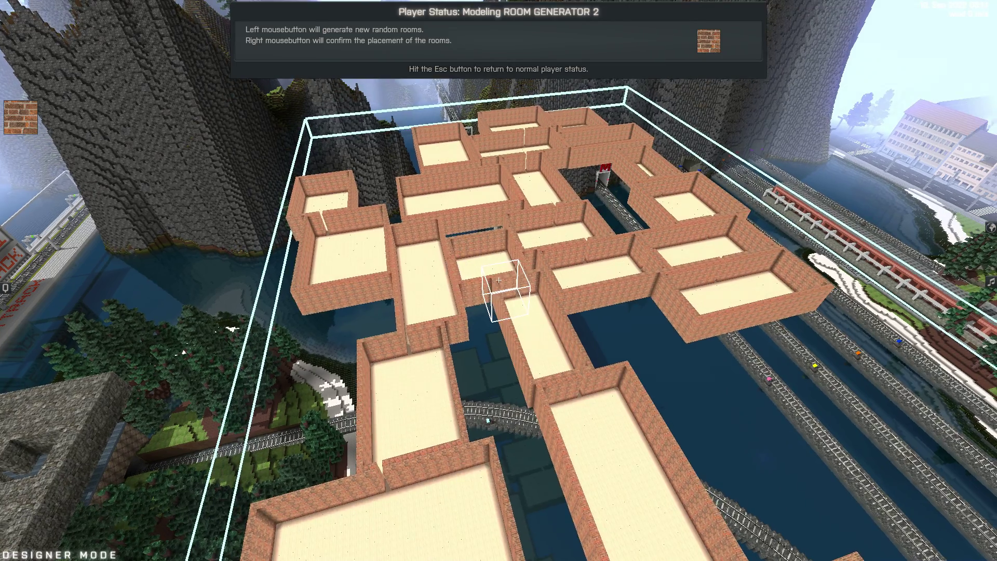
pyautogui.press('Escape')
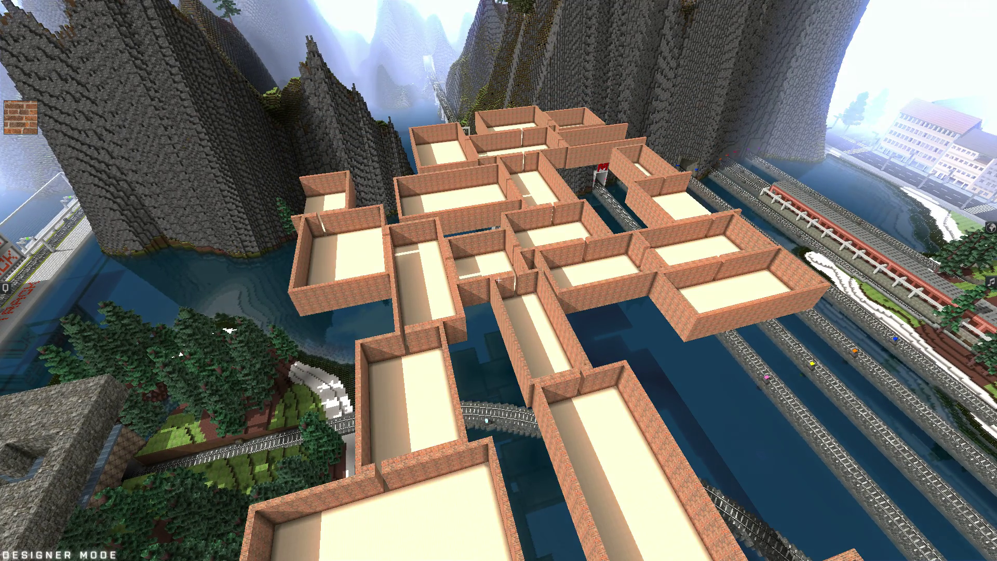
# - Go to the narrow doorway between two of the brick rooms and select the Designer Mode Tool
pyautogui.press('d')
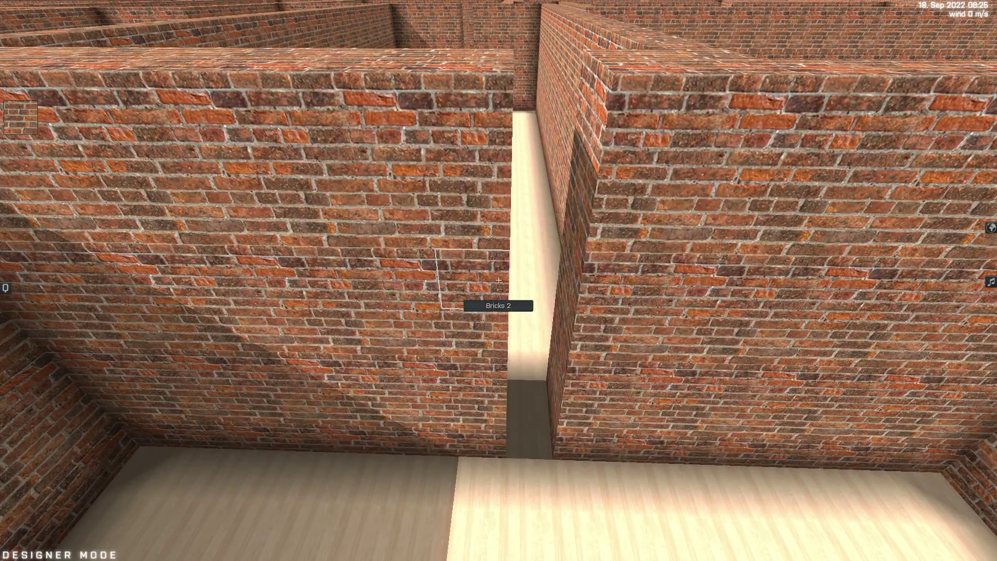
pyautogui.press('q')
pyautogui.click(320, 169)
pyautogui.press('Tab')
pyautogui.click(484, 133)
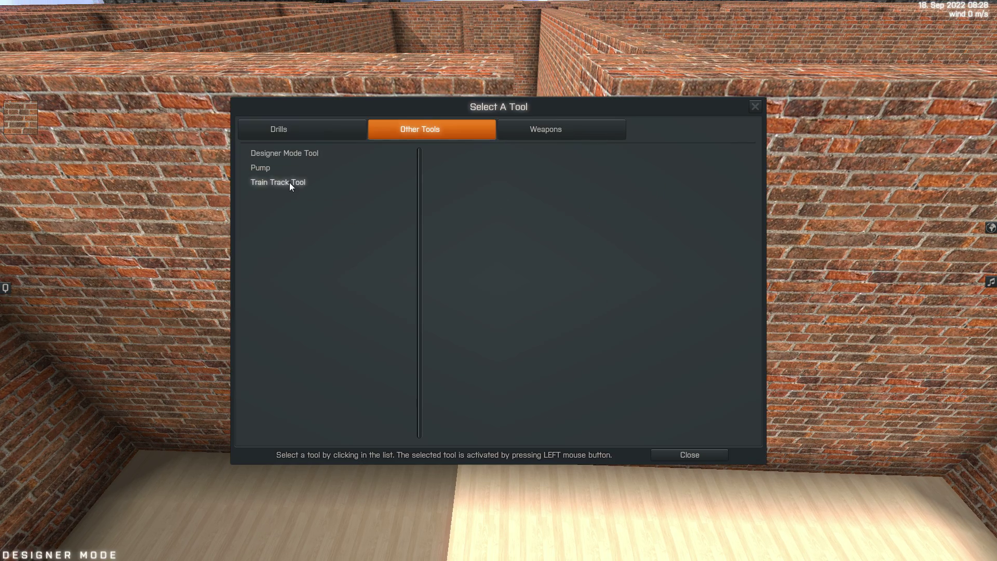
pyautogui.click(290, 153)
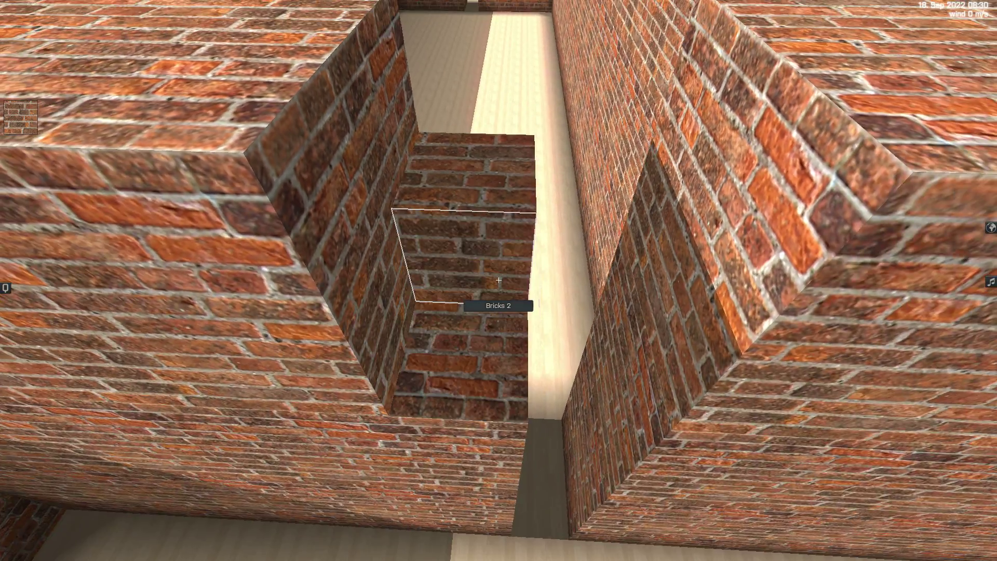
# - Widen the narrow doorway by removing the column of Bricks 2 blocks beside it down to floor level
pyautogui.click(498, 281)
pyautogui.click(498, 281)
pyautogui.click(498, 281)
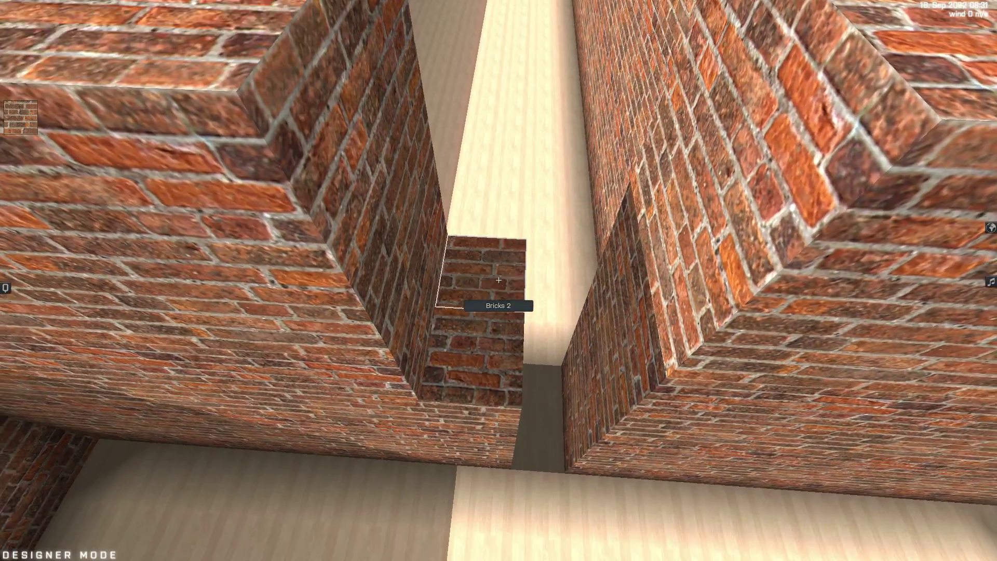
pyautogui.click(498, 281)
pyautogui.click(498, 280)
pyautogui.click(499, 281)
pyautogui.click(499, 281)
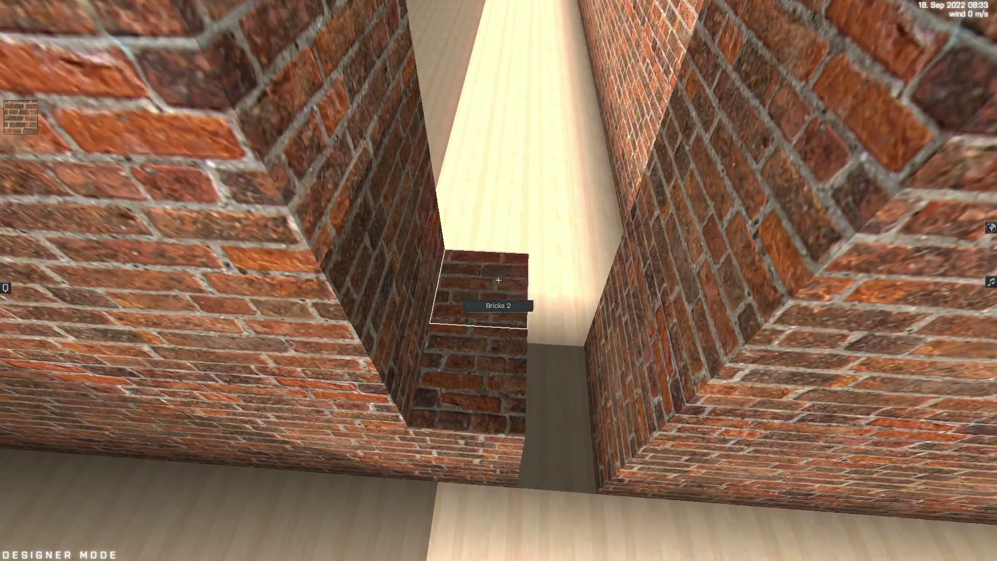
pyautogui.click(499, 281)
pyautogui.click(499, 281)
pyautogui.click(498, 281)
pyautogui.click(499, 280)
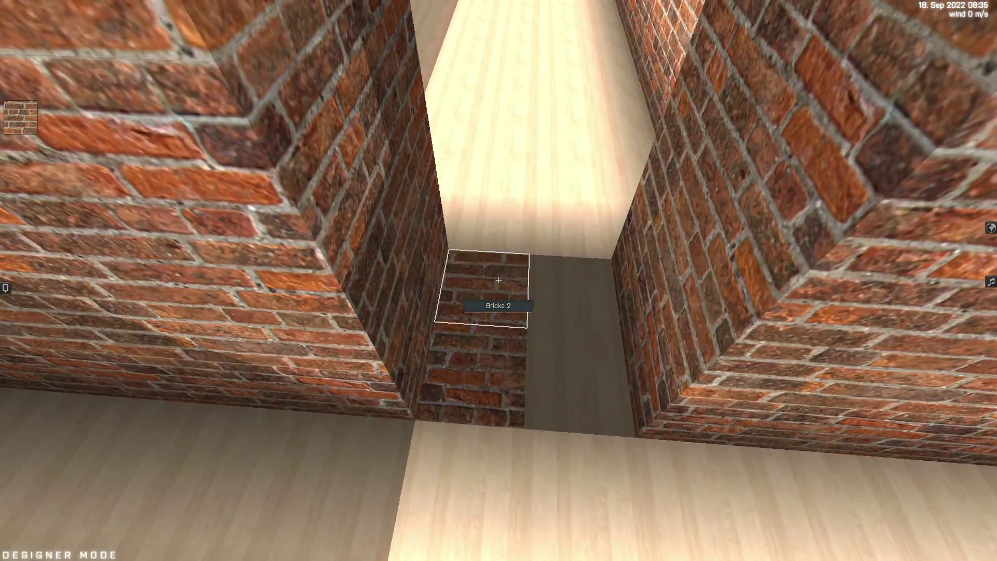
pyautogui.click(499, 281)
pyautogui.click(498, 280)
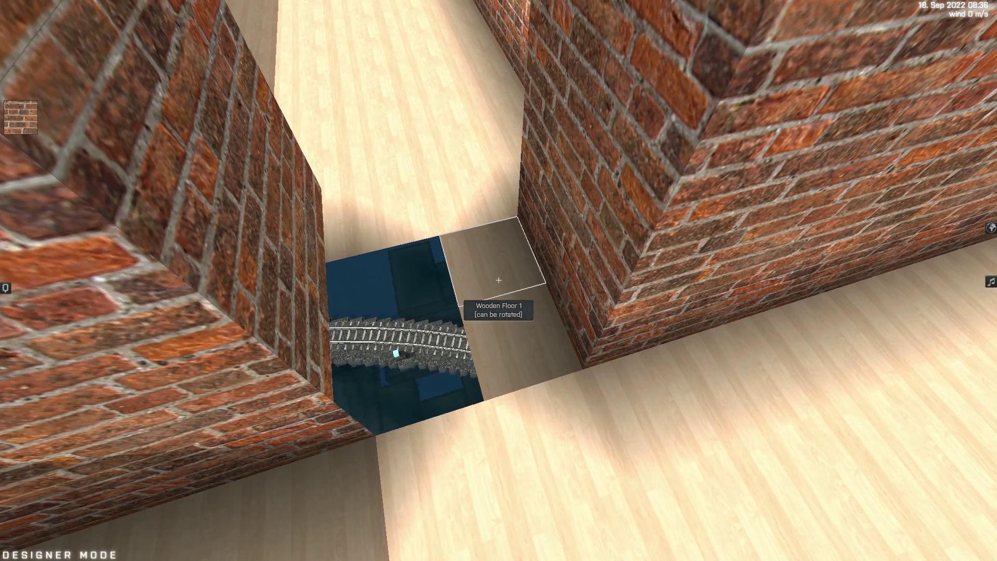
# - Pick up Wooden Floor 1 and use it for the floor blocks in the widened doorway
pyautogui.press('d')
pyautogui.press('s')
pyautogui.press('a')
pyautogui.click(499, 280)
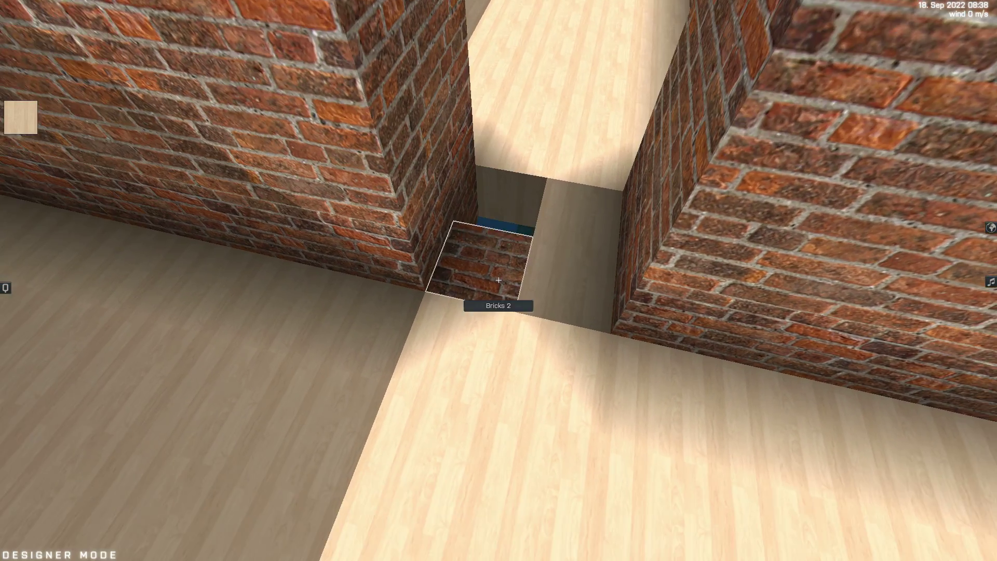
pyautogui.click(499, 281)
# - Place Door 9 in the widened doorway and look at it from inside the room
pyautogui.press('Tab')
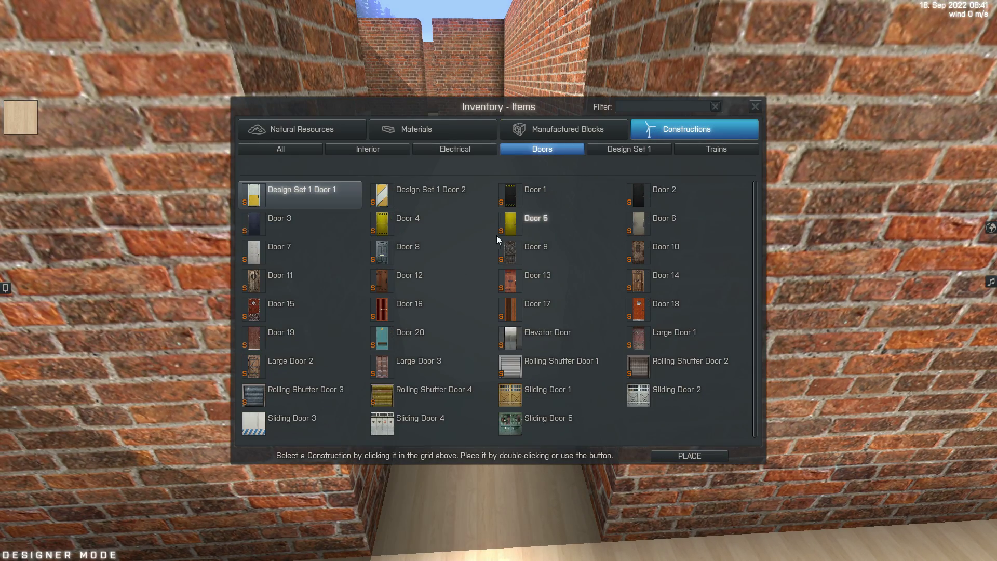
pyautogui.press('Tab')
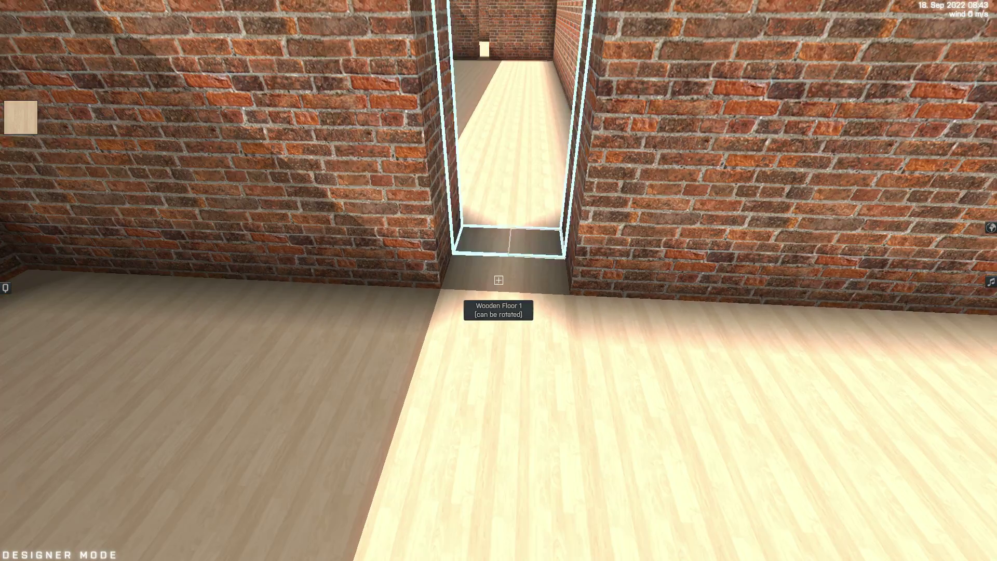
pyautogui.press('d')
pyautogui.rightClick(499, 280)
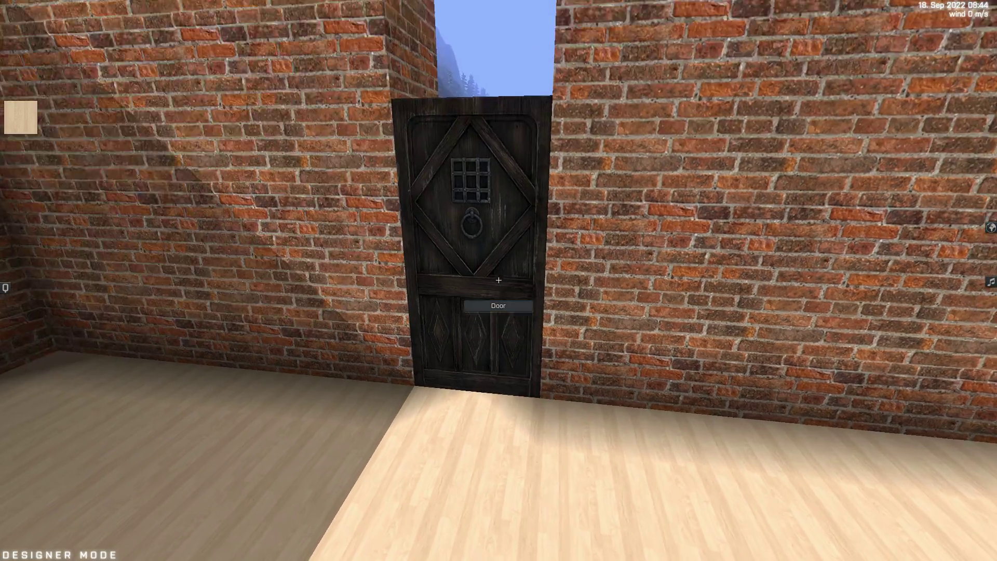
pyautogui.press('s')
pyautogui.press('f')
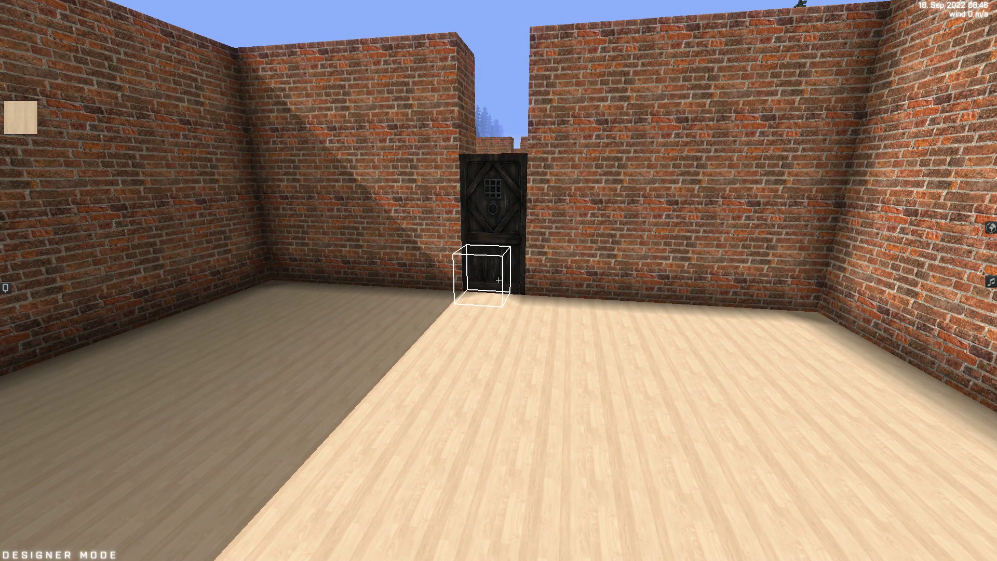
pyautogui.press('w')
pyautogui.press('space')
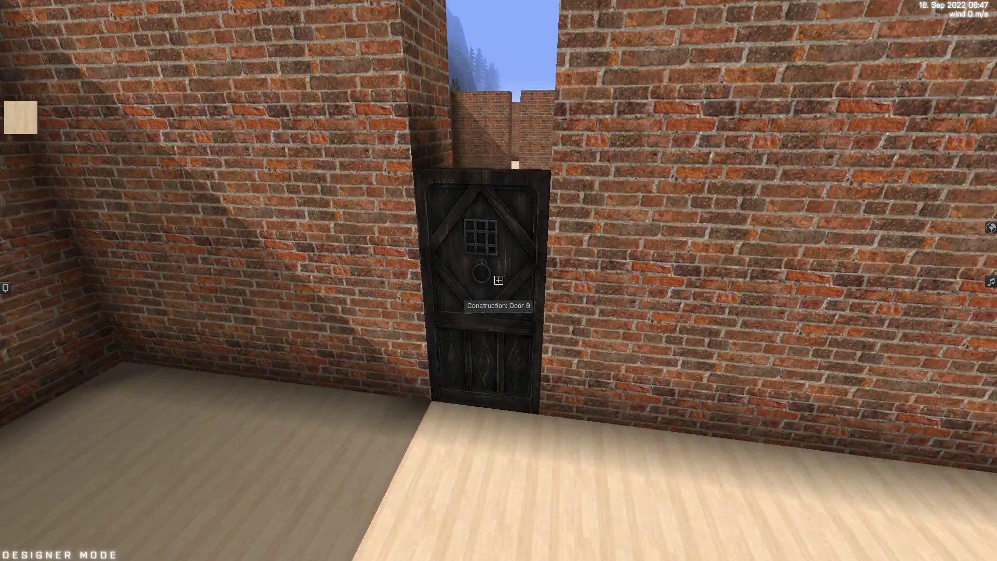
pyautogui.press('s')
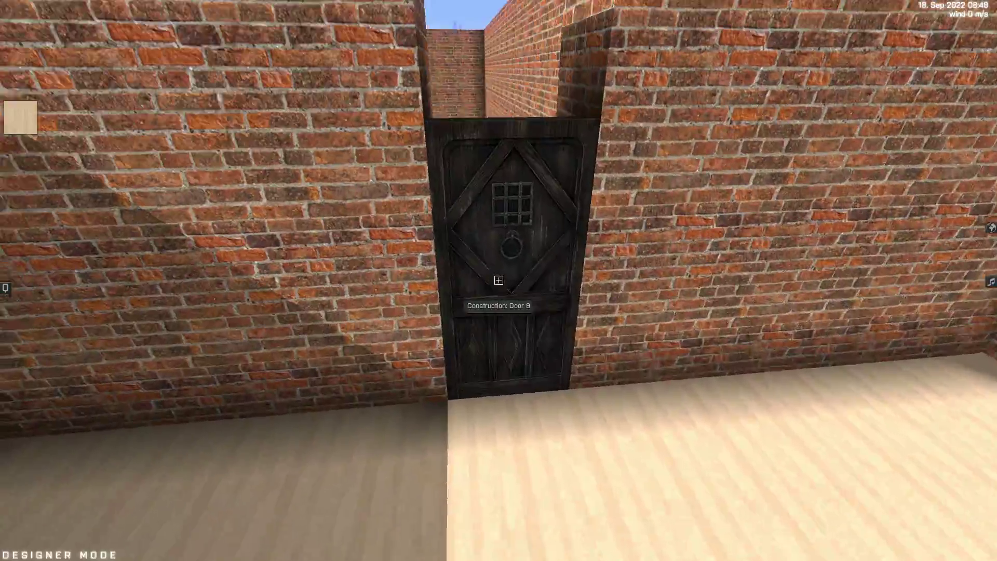
# - Mark the whole floor of the large brick room from corner to corner, an area of 35 × 1 × 22 blocks
pyautogui.press('w')
pyautogui.press('w')
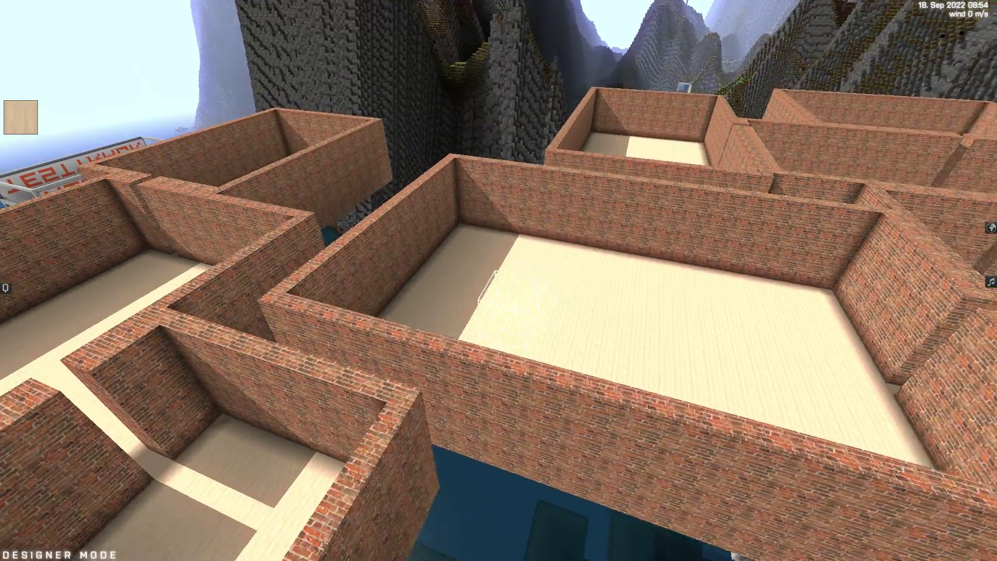
pyautogui.press('f')
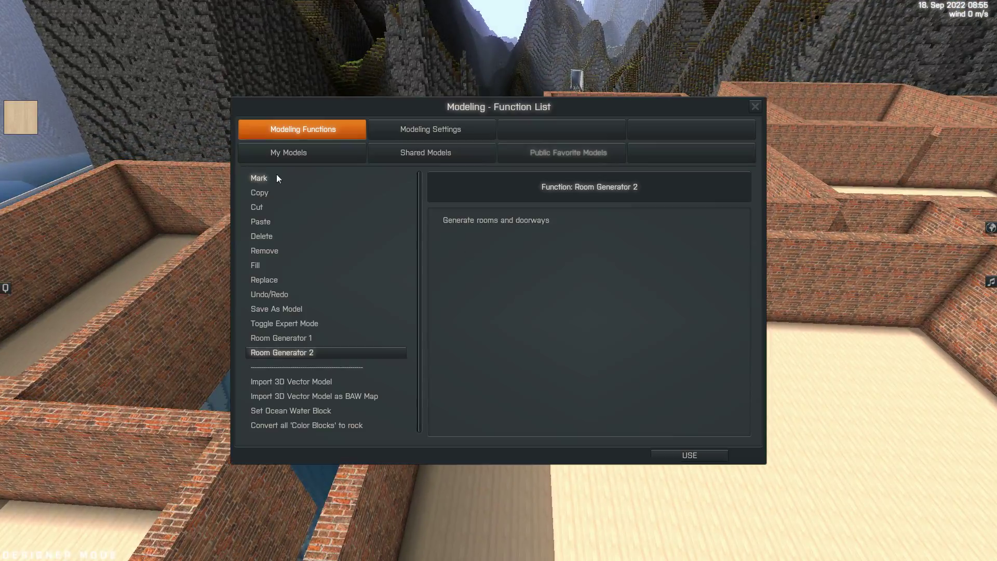
pyautogui.click(277, 178)
pyautogui.click(675, 456)
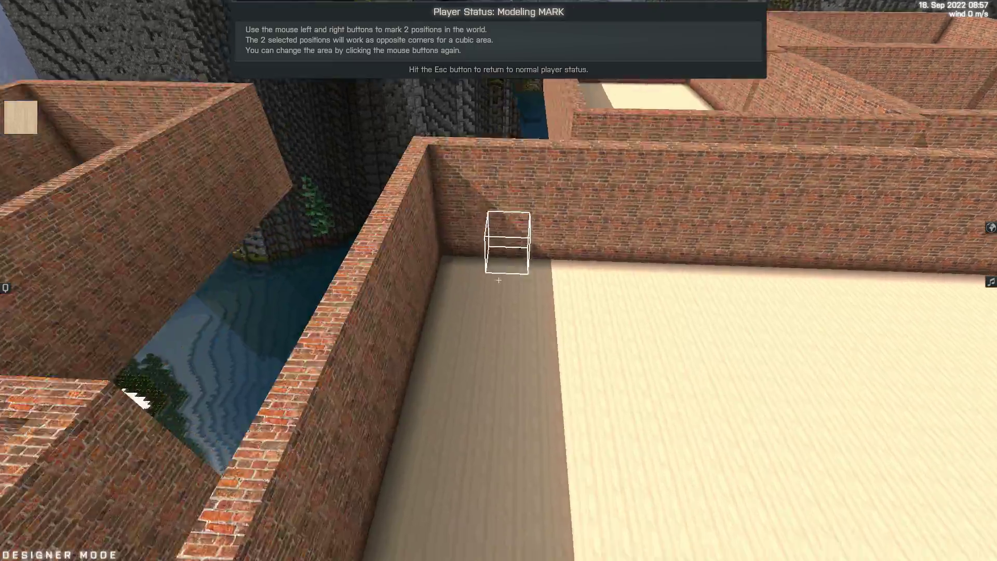
pyautogui.press('w')
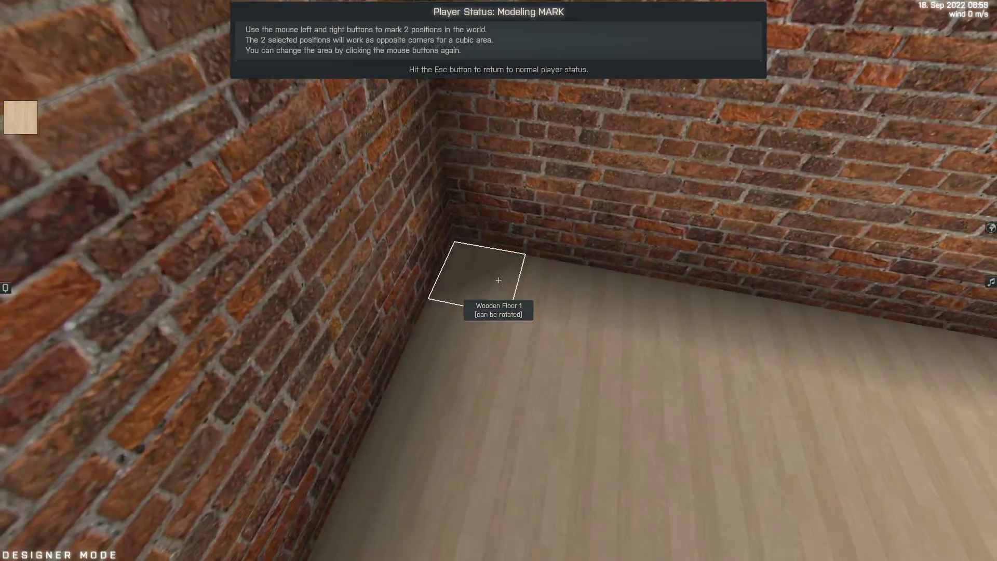
pyautogui.press('w')
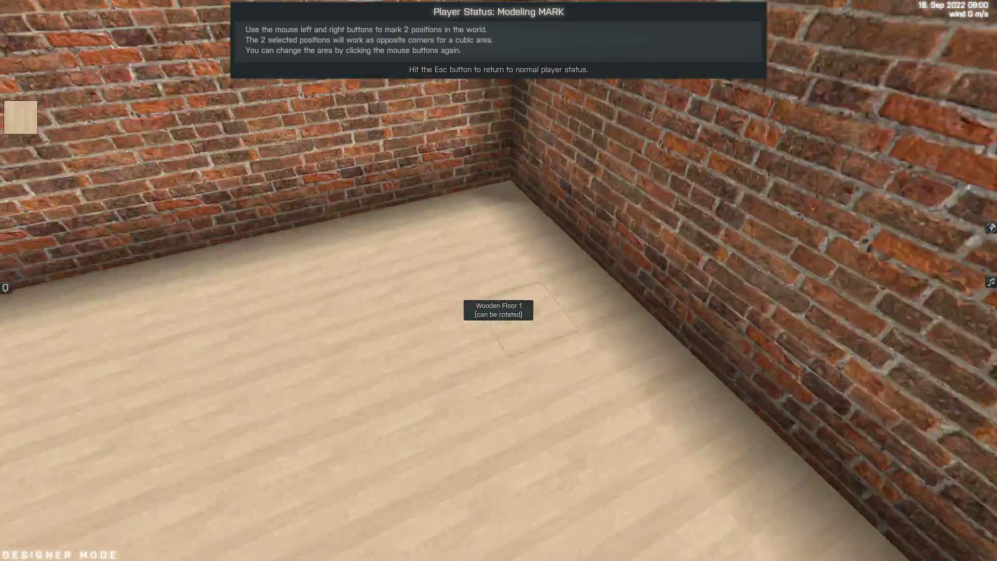
pyautogui.rightClick(499, 281)
pyautogui.press('s')
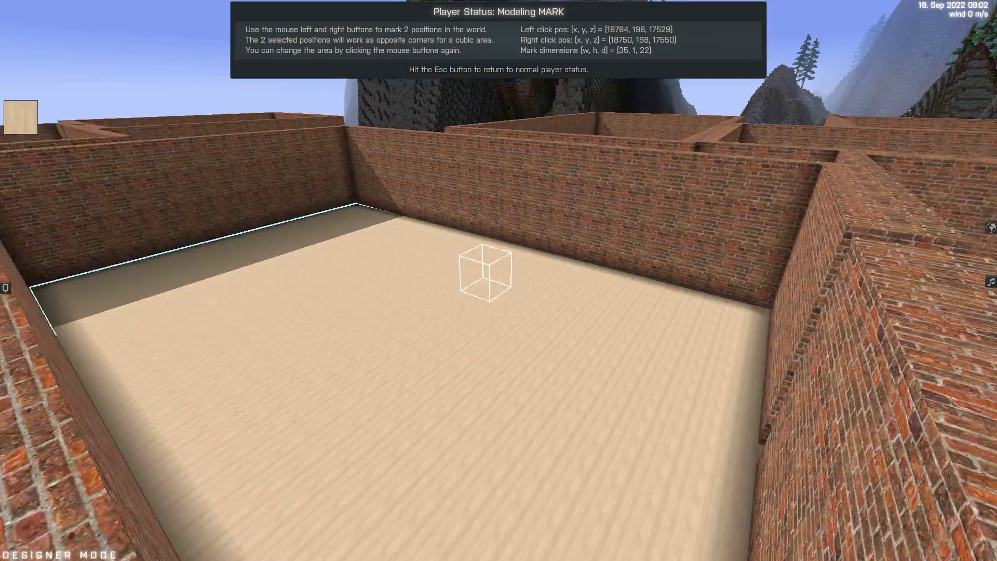
pyautogui.press('s')
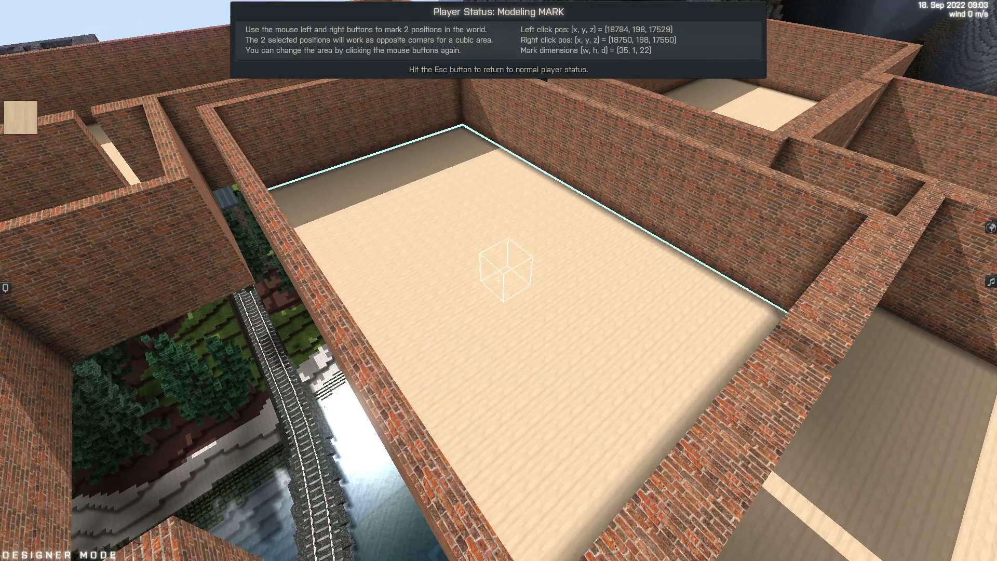
pyautogui.press('s')
pyautogui.press('e')
pyautogui.press('e')
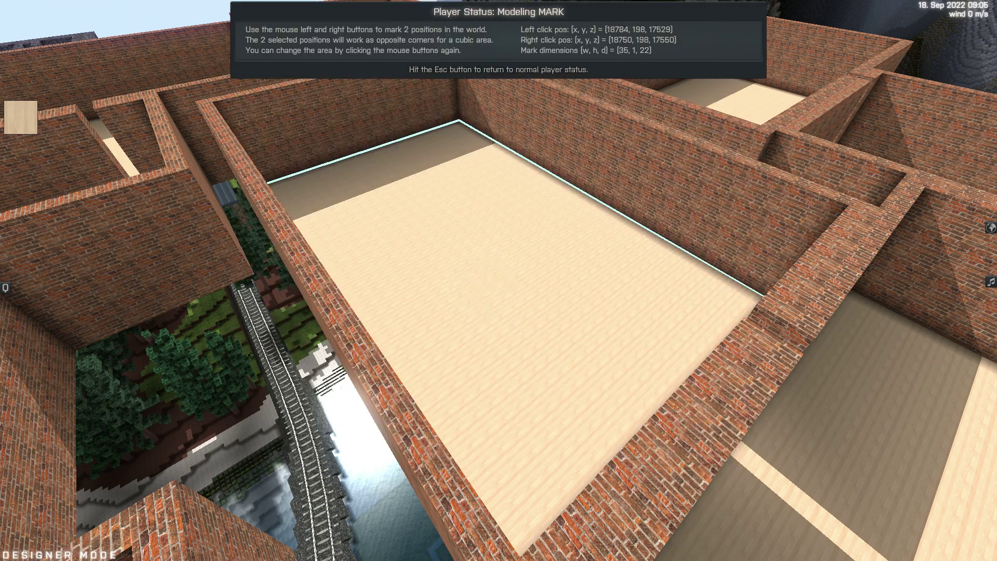
# - Start the Replace function on the marked area and pick the Wooden Floor 1 surface as the block type to replace
pyautogui.press('m')
pyautogui.click(293, 280)
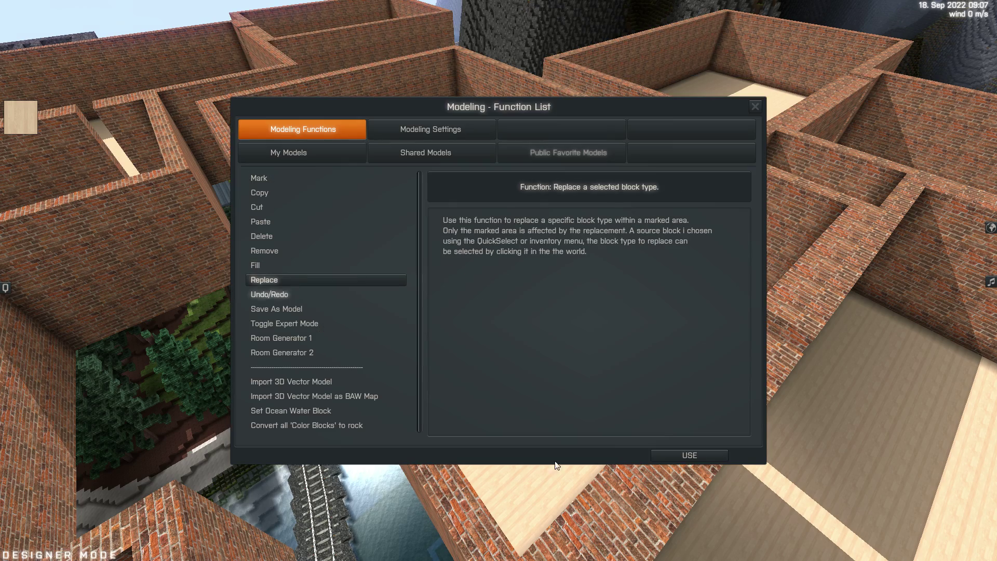
pyautogui.click(717, 454)
pyautogui.press('w')
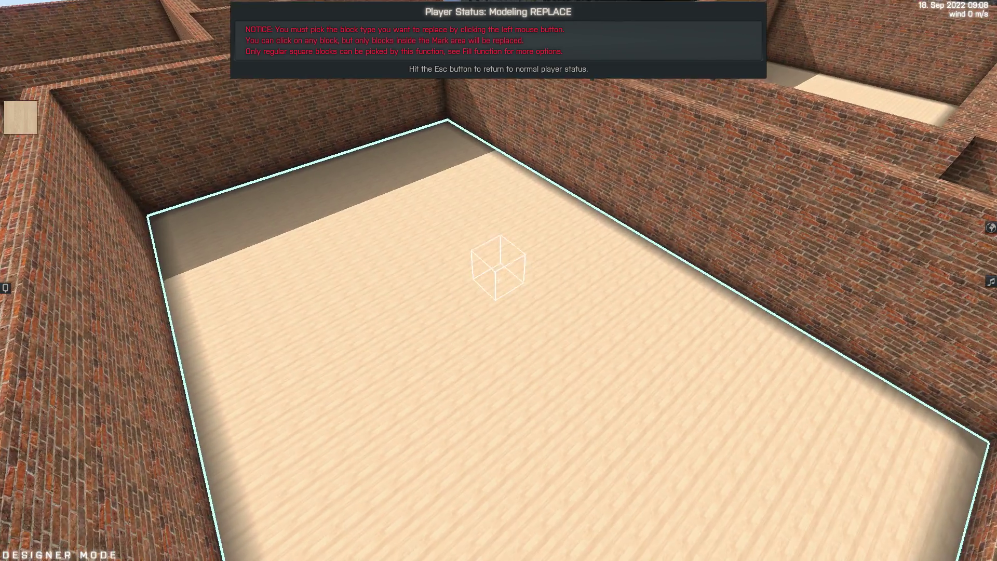
pyautogui.click(499, 281)
pyautogui.press('s')
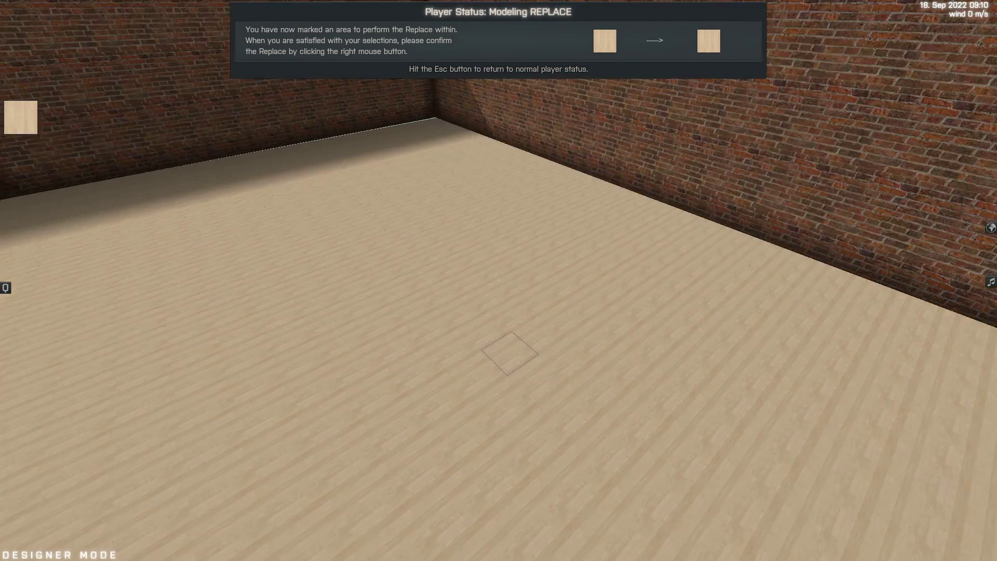
# - Preview Bricks 7B as the replacement block for the marked floor, and choose Wooden Floor 9 instead
pyautogui.press('e')
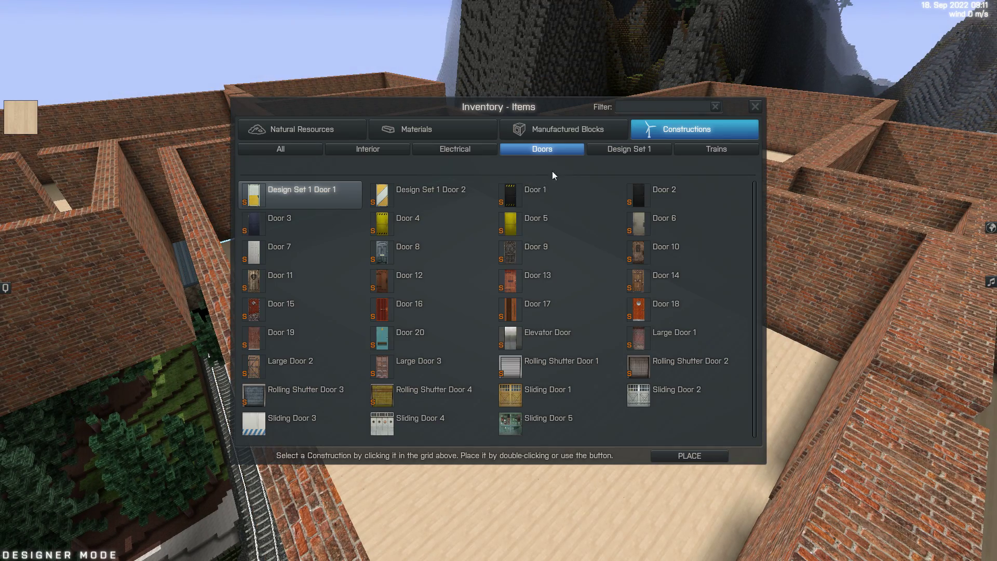
pyautogui.click(585, 134)
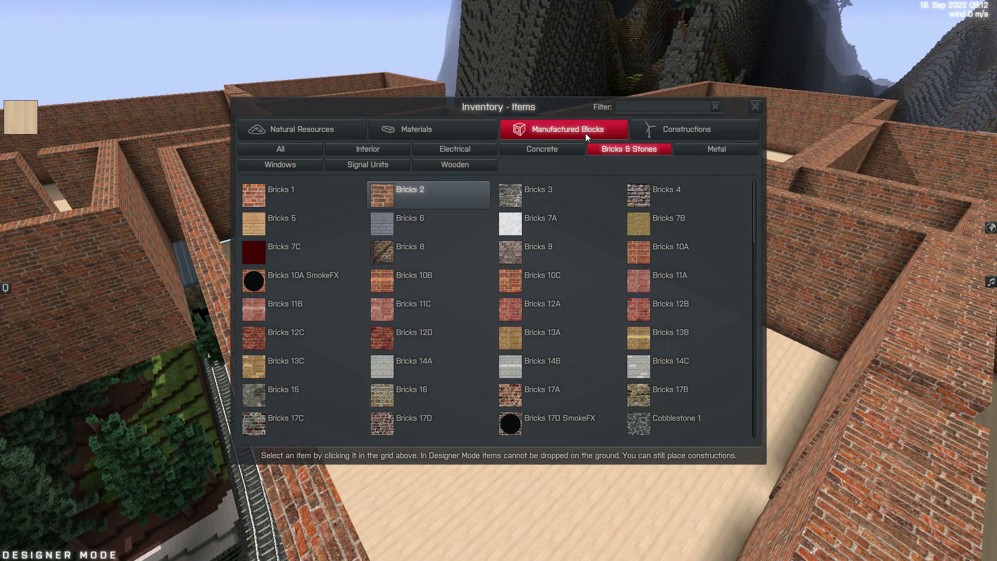
pyautogui.click(644, 223)
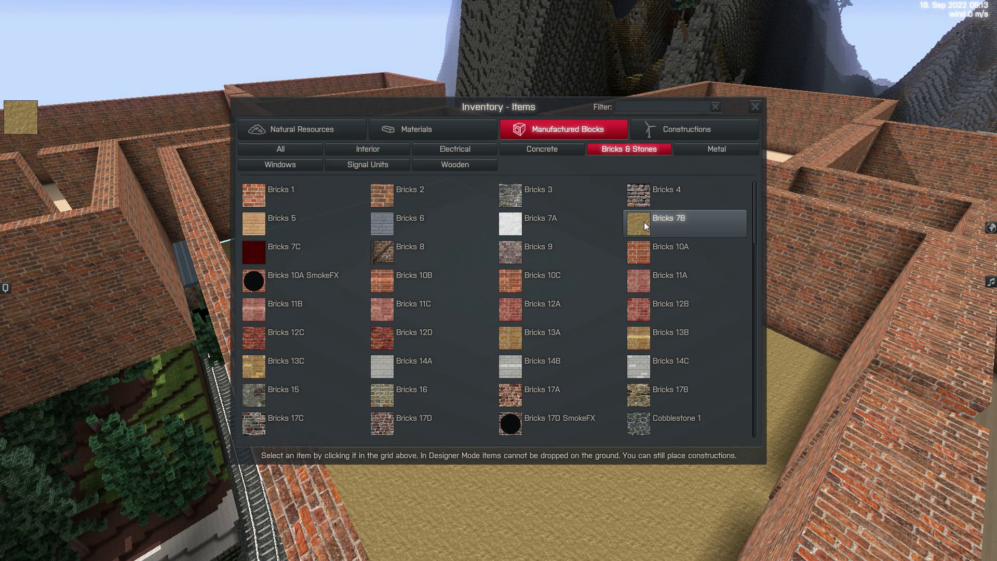
pyautogui.click(445, 166)
pyautogui.scroll(-5, 467, 348)
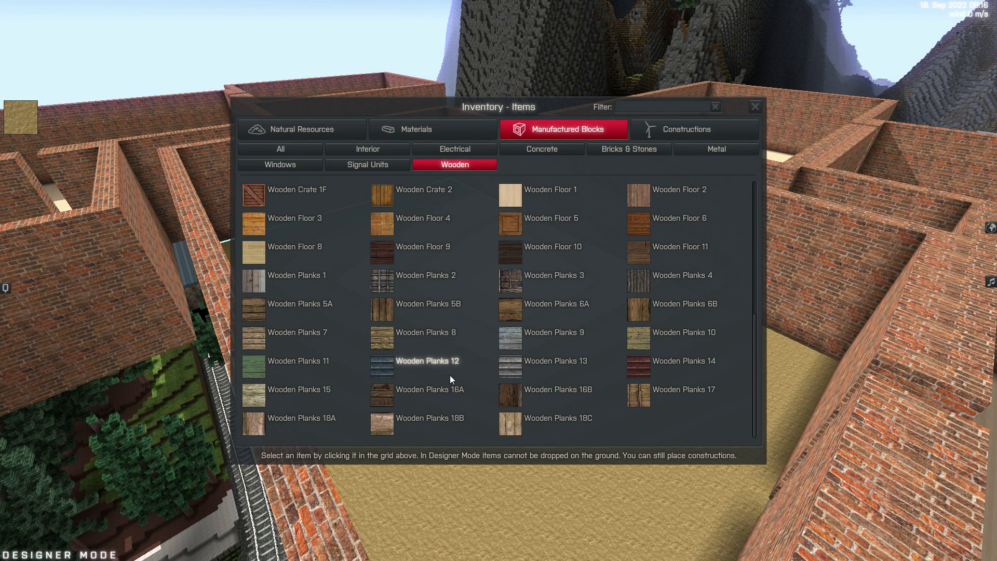
pyautogui.click(388, 252)
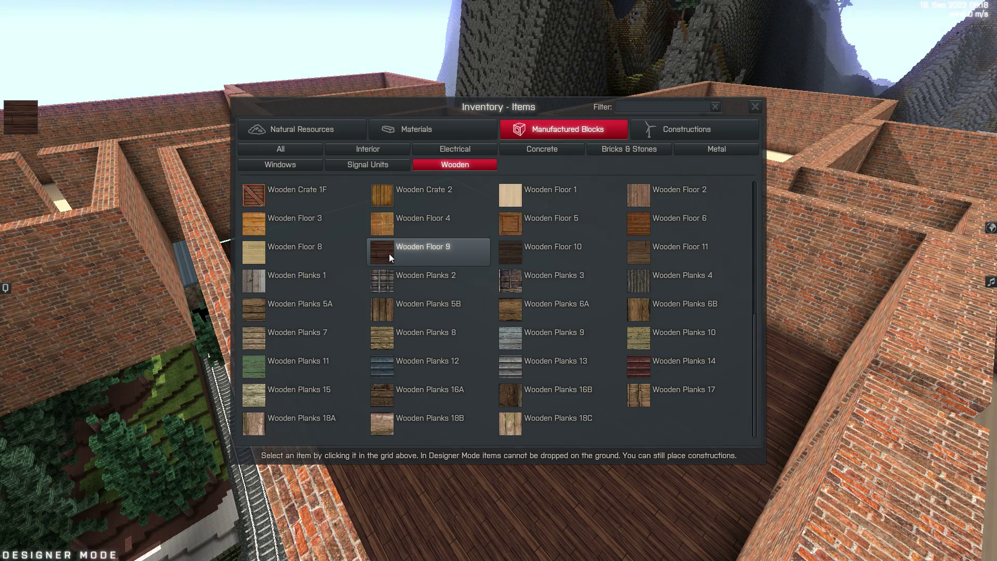
# - Pick the light wooden floor again as the source block, apply the replacement with Wooden Floor 9 and look over the room
pyautogui.press('Escape')
pyautogui.rightClick(498, 281)
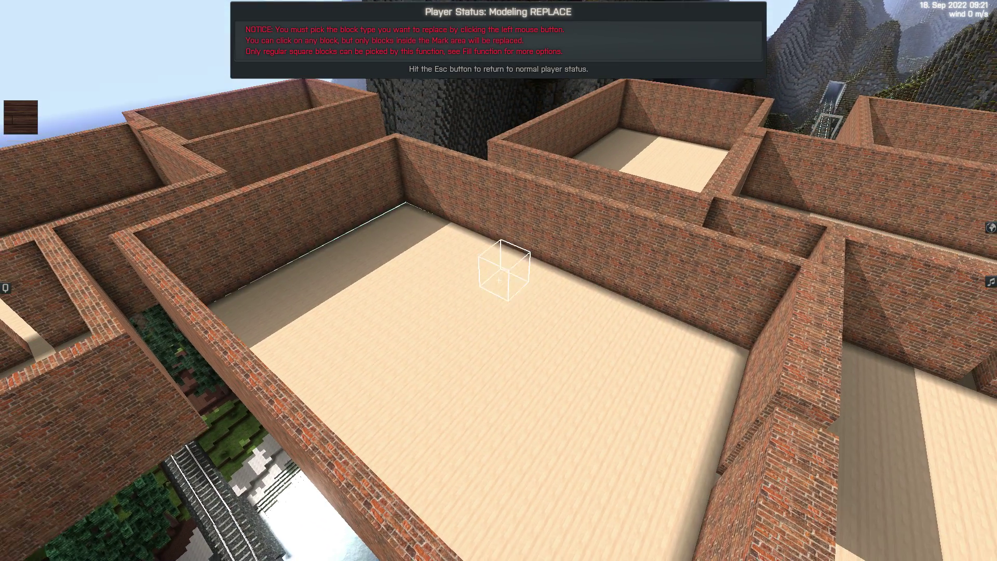
pyautogui.click(498, 280)
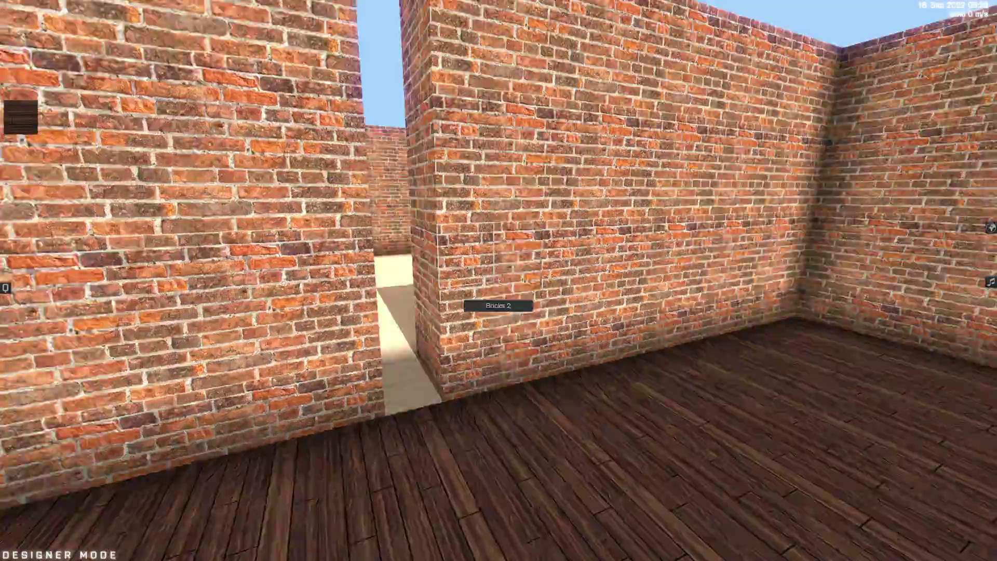
pyautogui.press('space')
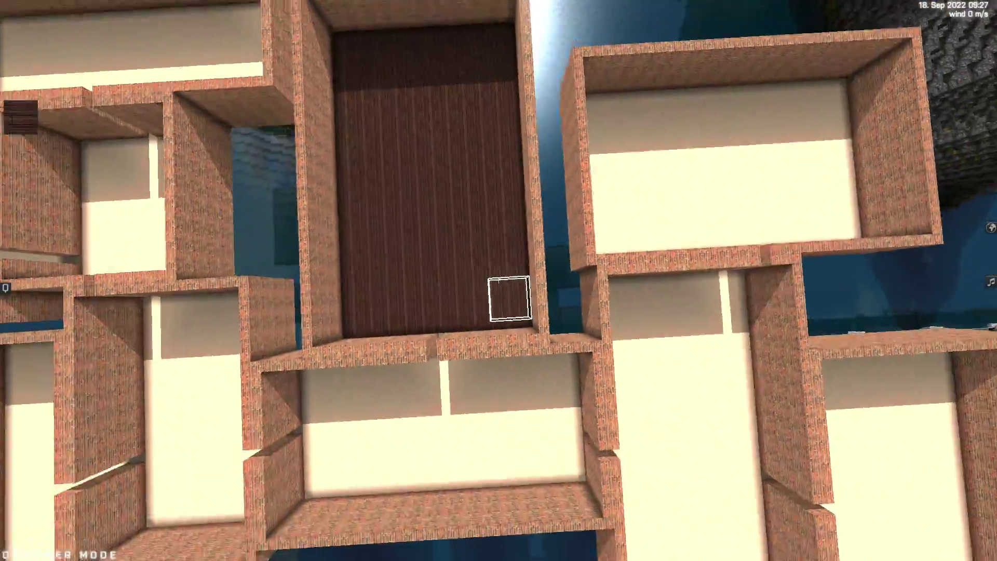